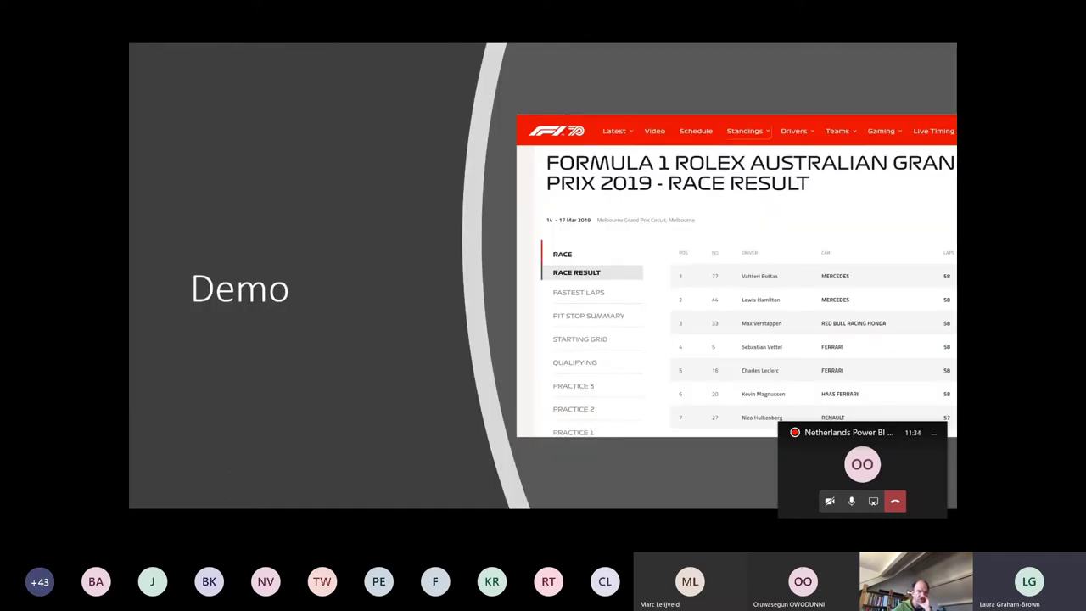
Leave the PowerPoint Demo slide and bring up the window switcher to reach the browser
{"action": "key", "text": "alt+Tab"}
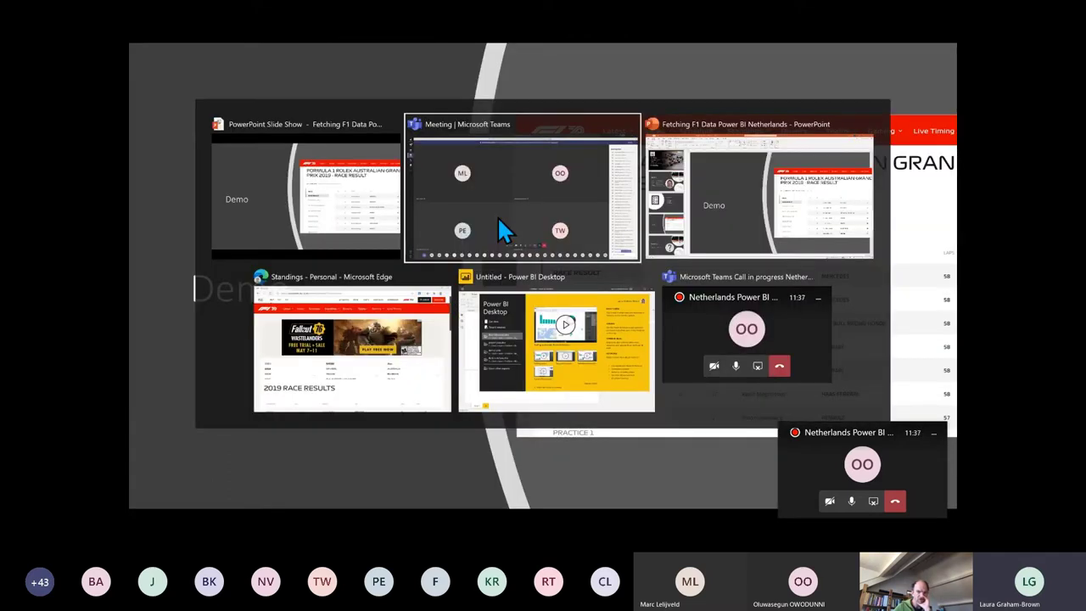
In Edge, open the 2019 Australian Grand Prix result from the 2019 Race Results list
{"action": "key", "text": "alt+Tab"}
{"action": "key", "text": "alt+Tab"}
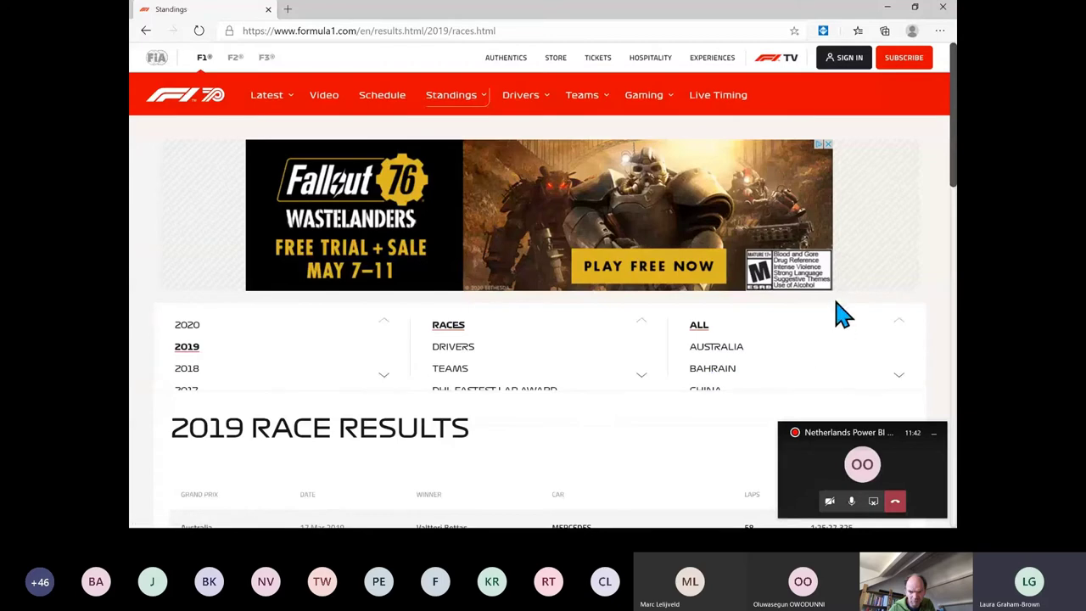
{"action": "scroll", "coordinate": [910, 318], "scroll_direction": "down", "scroll_amount": 4}
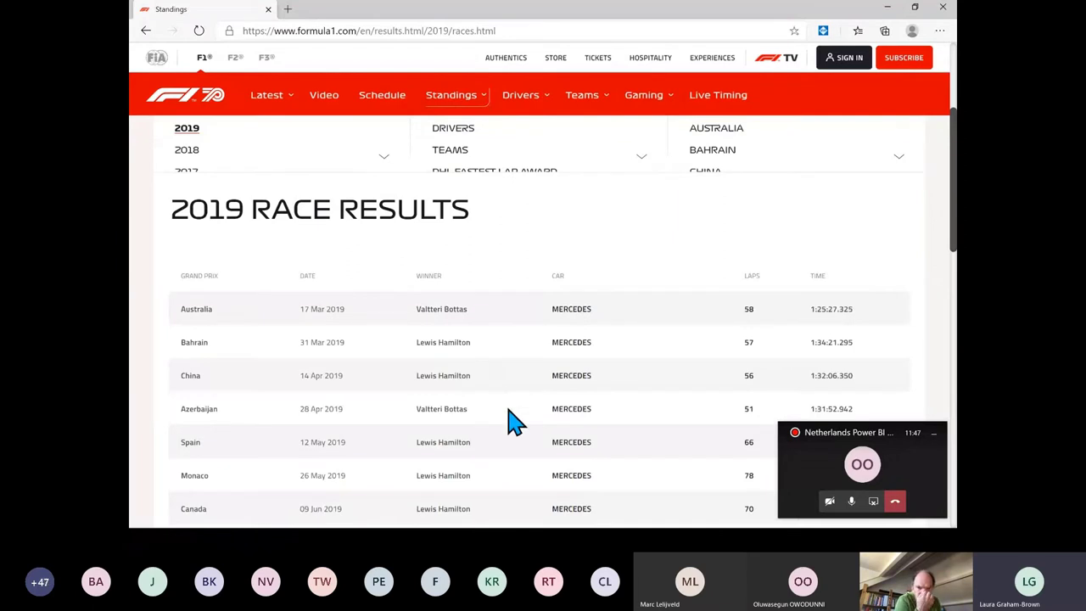
{"action": "left_click", "coordinate": [196, 310]}
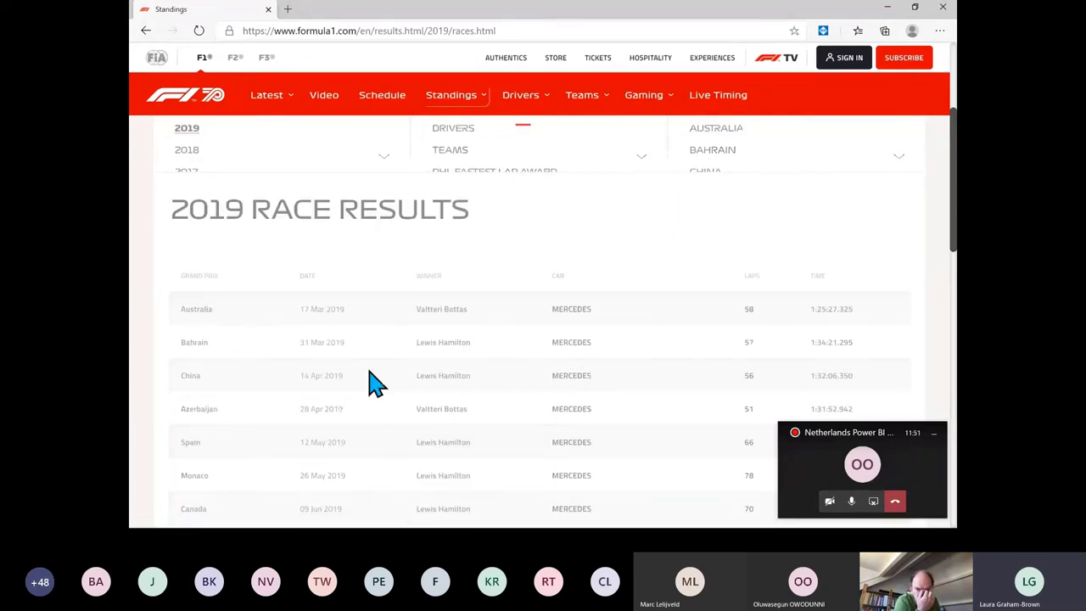
{"action": "scroll", "coordinate": [612, 294], "scroll_direction": "down", "scroll_amount": 2}
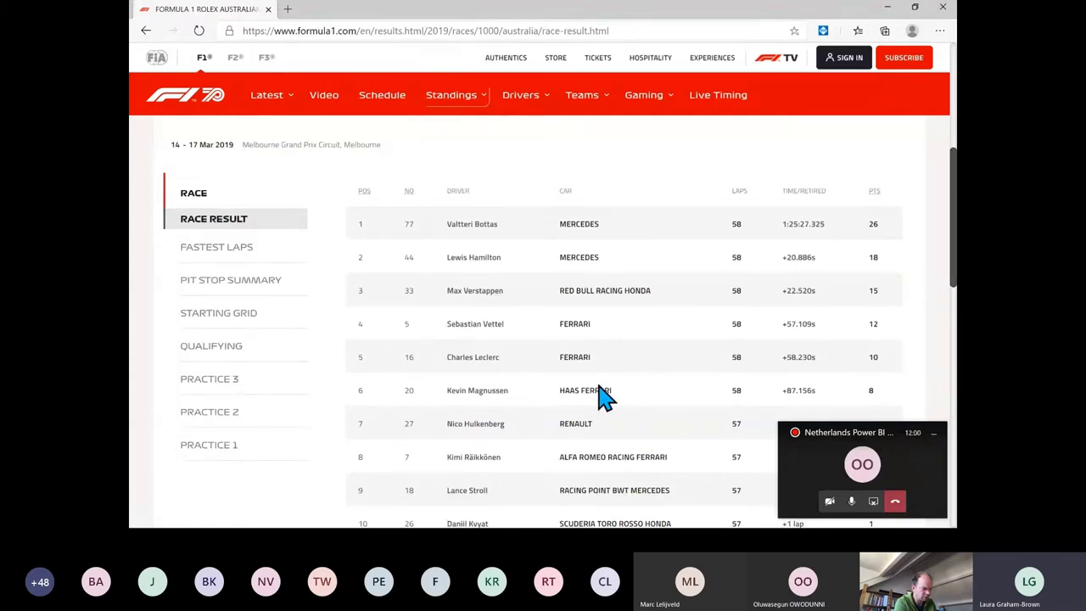
{"action": "key", "text": "alt+Tab"}
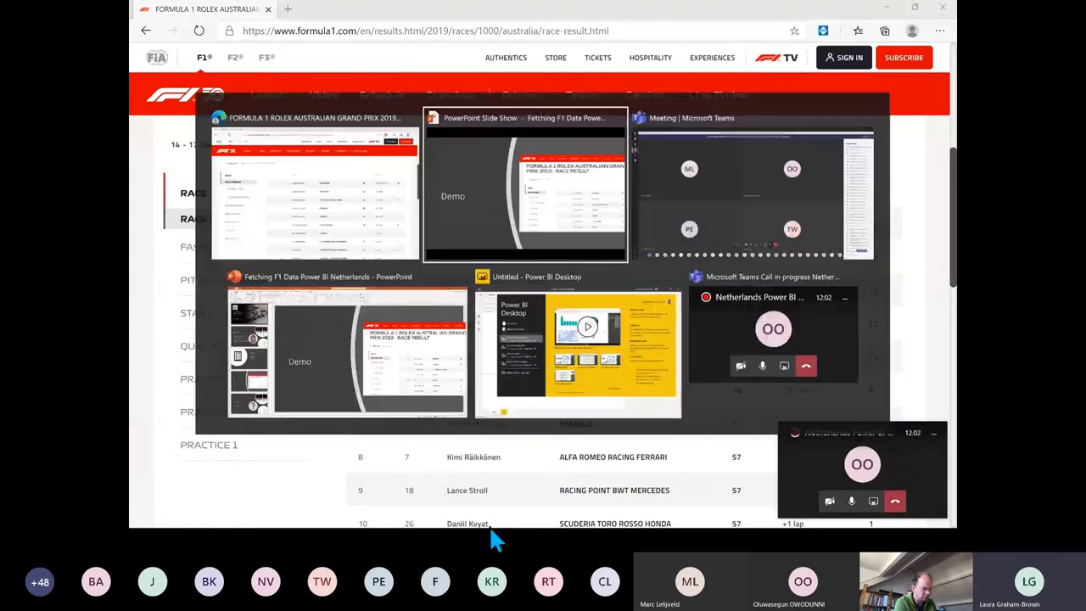
{"action": "key", "text": "Tab"}
{"action": "key", "text": "Tab"}
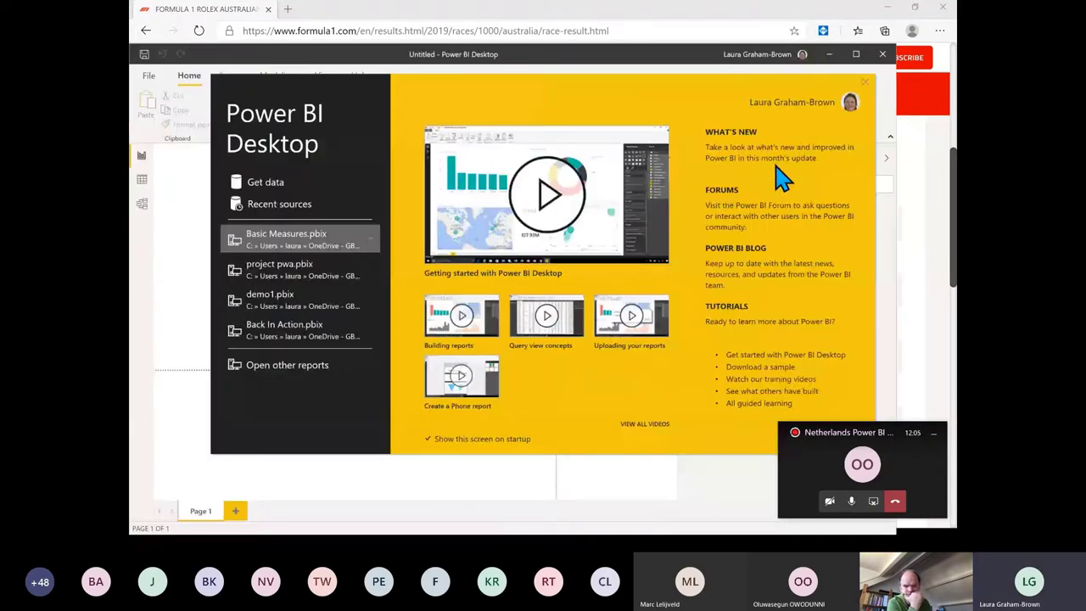
Dismiss the Power BI start screen and maximize the window to show the empty Untitled report
{"action": "left_click", "coordinate": [864, 82]}
{"action": "left_click", "coordinate": [855, 55]}
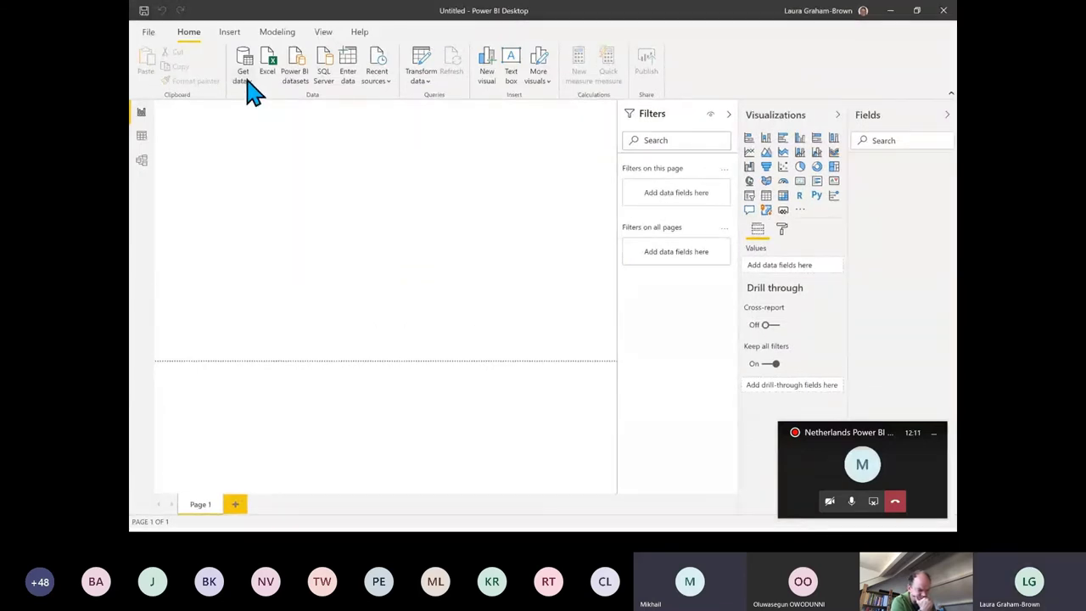
{"action": "left_click", "coordinate": [249, 85]}
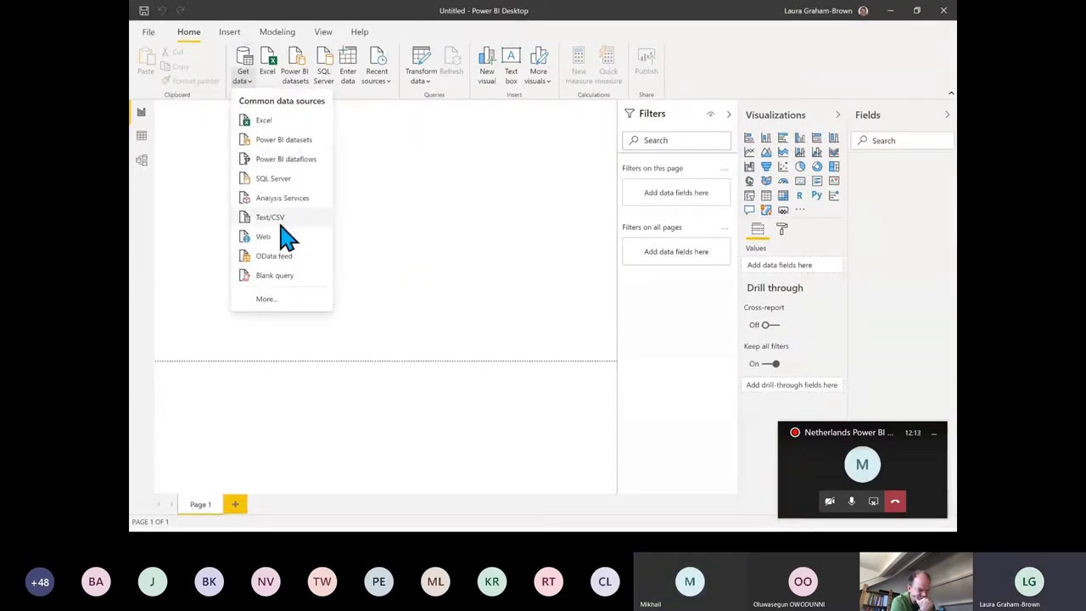
{"action": "left_click", "coordinate": [334, 306]}
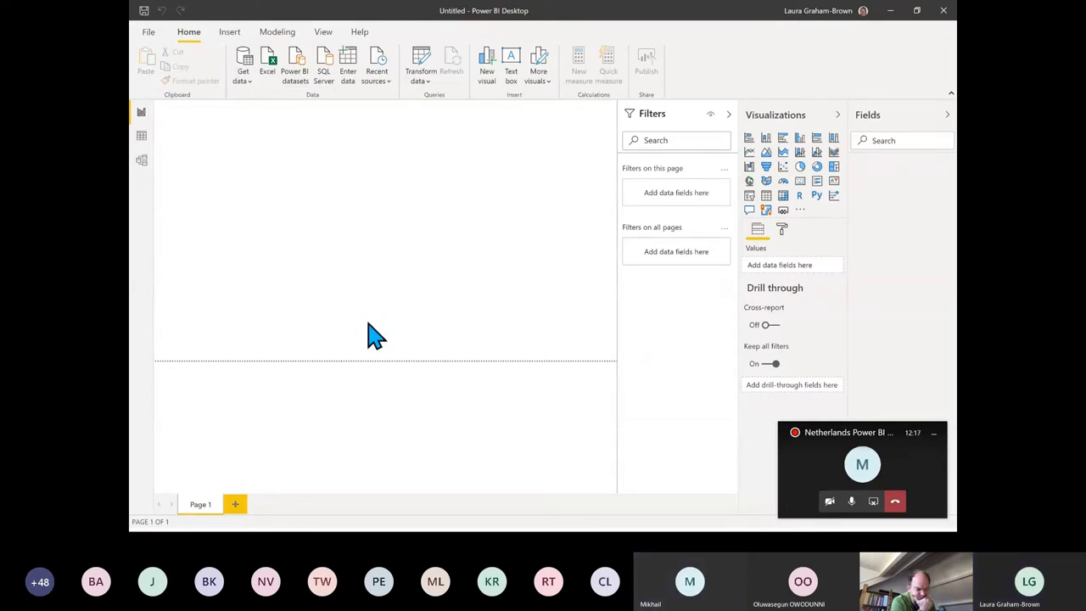
Copy the race result page URL from Edge and connect to it as a Web source in Power BI
{"action": "key", "text": "alt+Tab"}
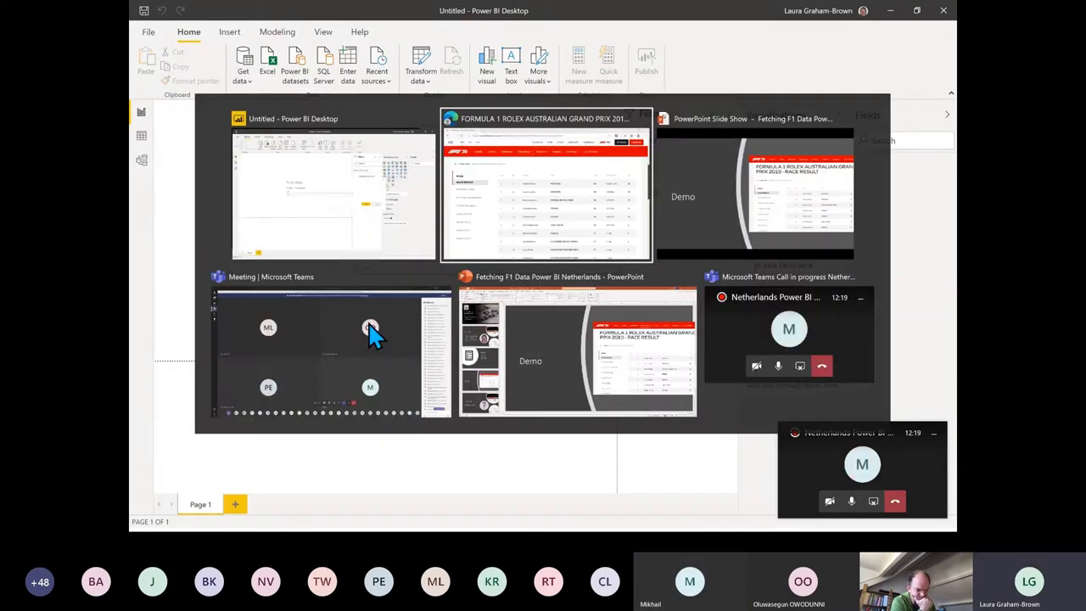
{"action": "left_click", "coordinate": [638, 26]}
{"action": "key", "text": "ctrl+c"}
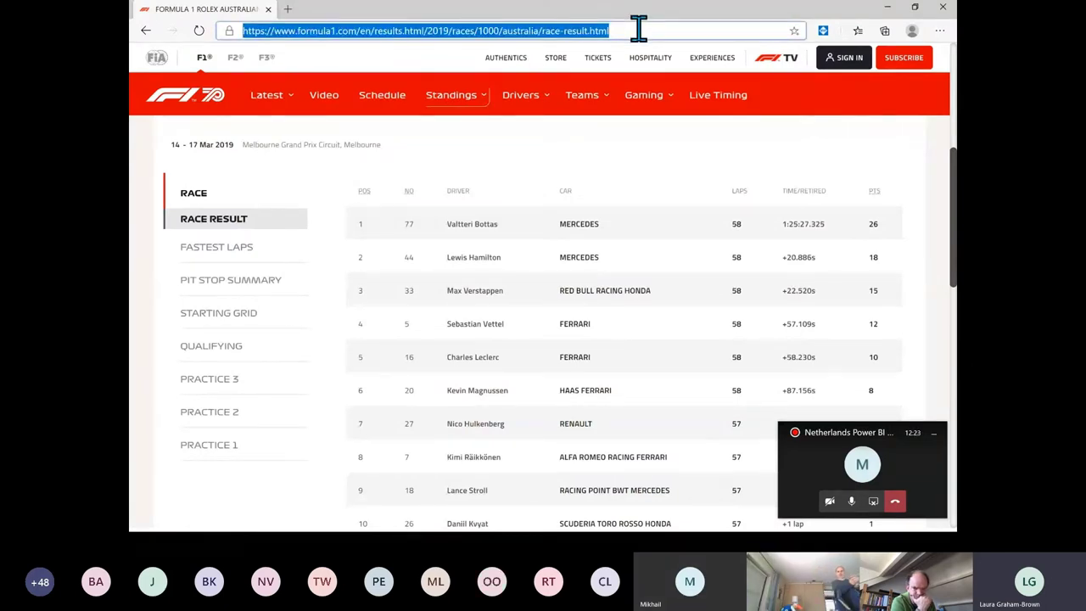
{"action": "key", "text": "alt+Tab"}
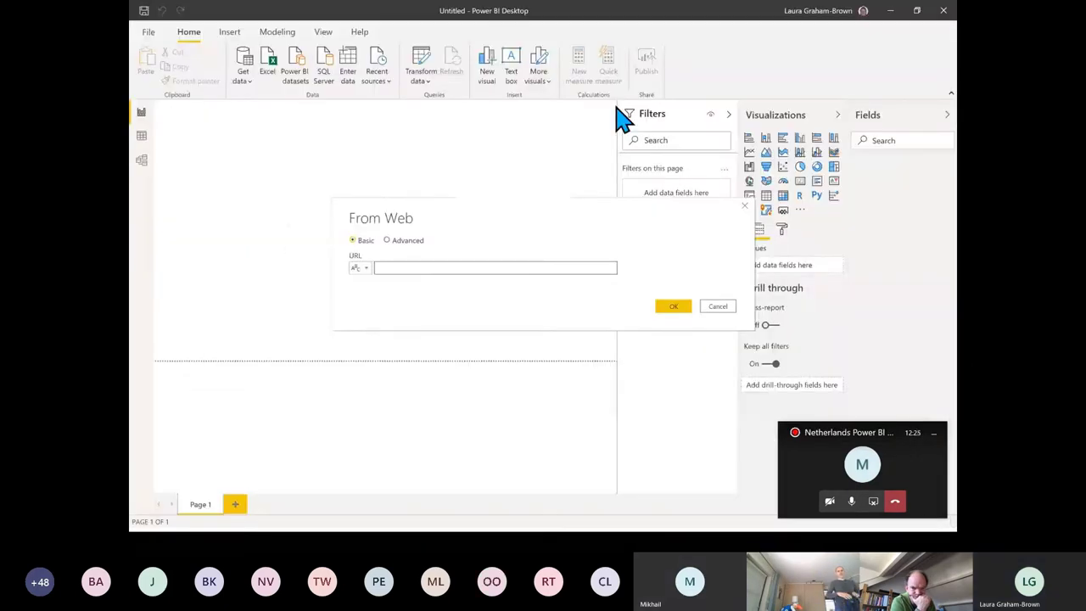
{"action": "key", "text": "ctrl+v"}
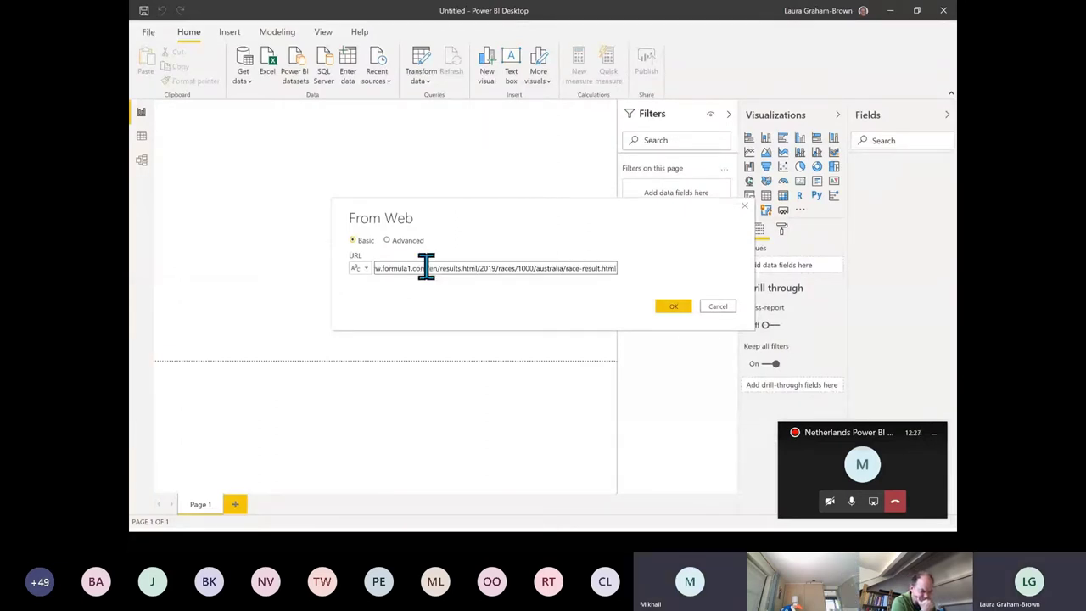
{"action": "left_click", "coordinate": [679, 308]}
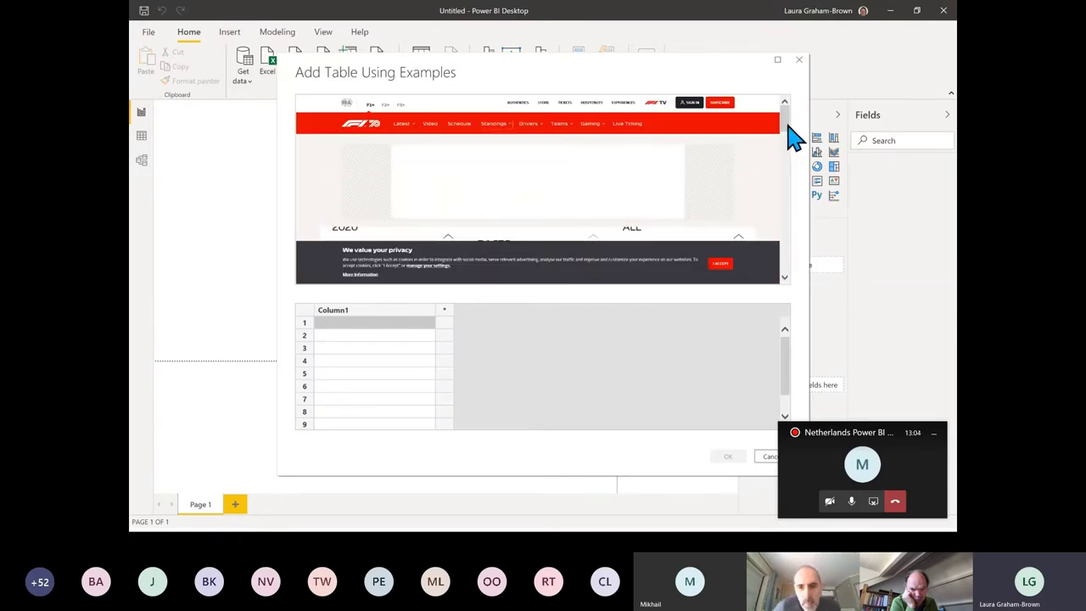
Accept the preview's cookie notice, rename Column1 to Position, and enter examples 1 and 2
{"action": "left_click", "coordinate": [721, 263]}
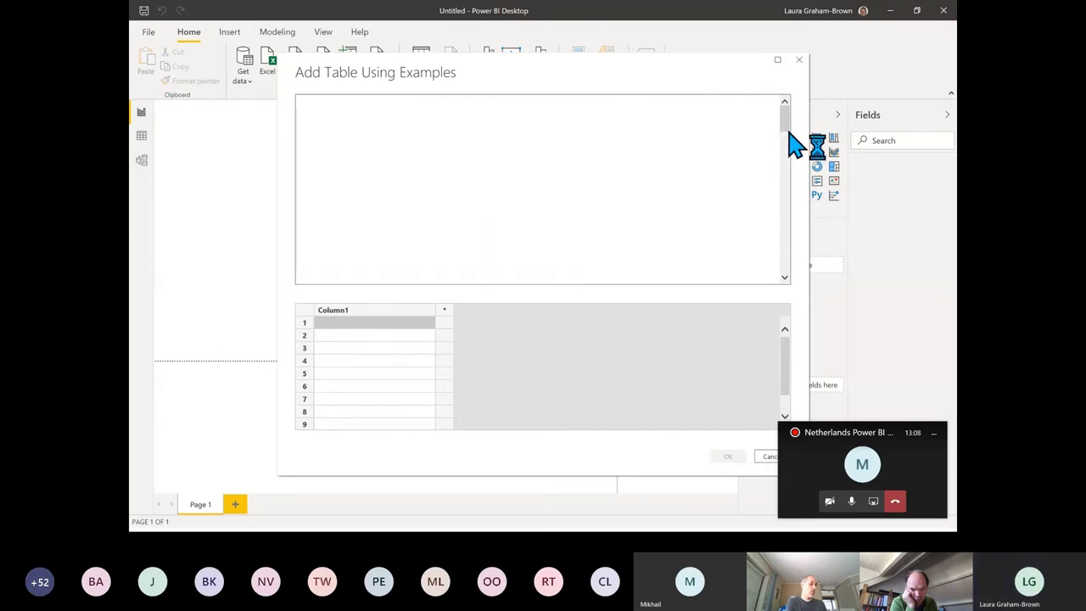
{"action": "left_click_drag", "start_coordinate": [787, 136], "coordinate": [789, 172]}
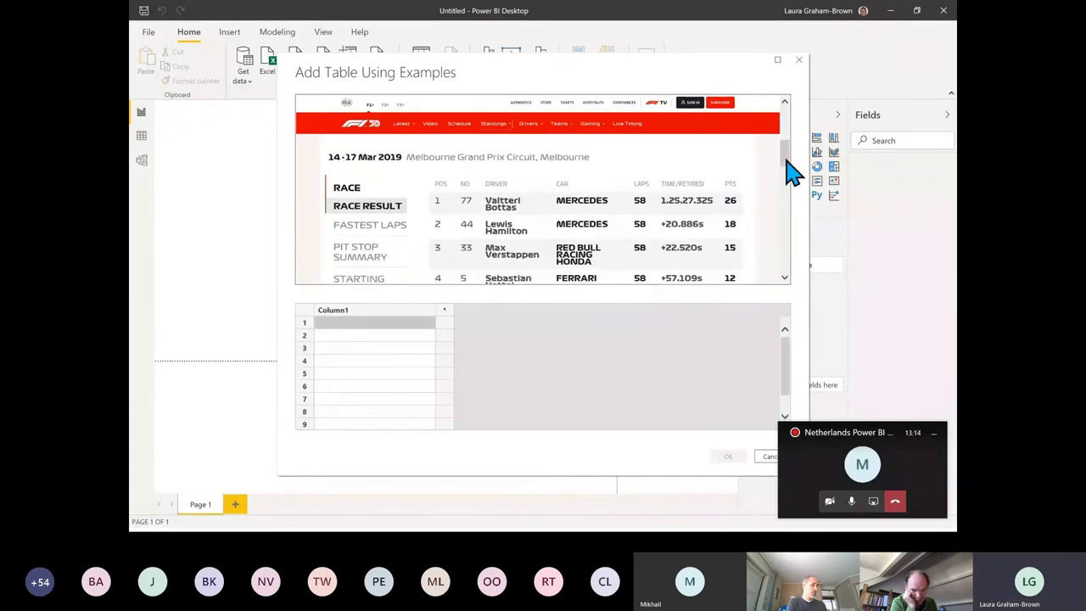
{"action": "double_click", "coordinate": [343, 312]}
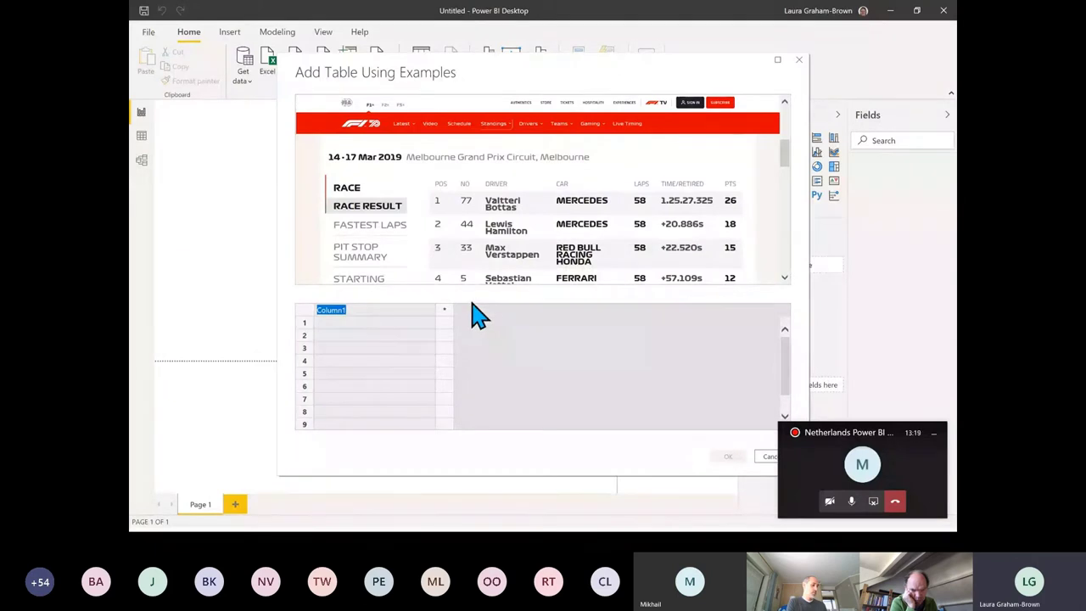
{"action": "type", "text": "Position"}
{"action": "left_click", "coordinate": [400, 324]}
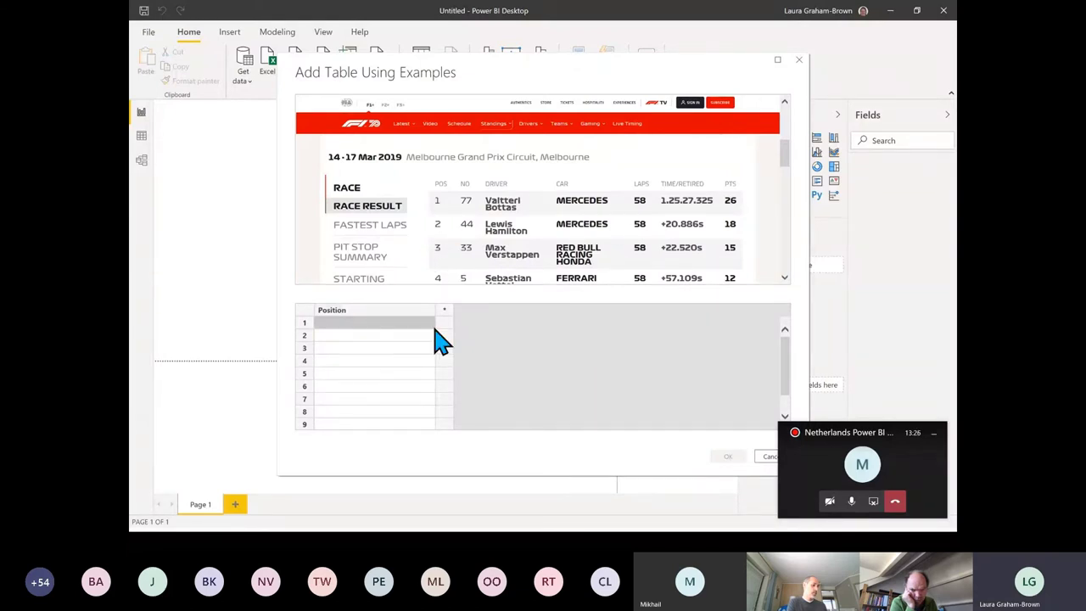
{"action": "type", "text": "1"}
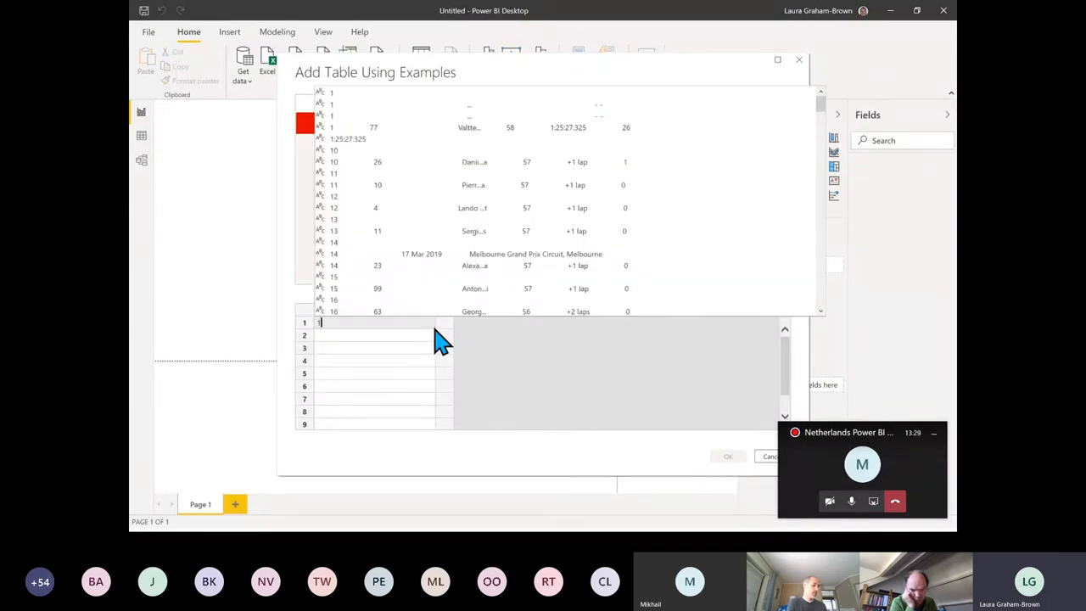
{"action": "key", "text": "Return"}
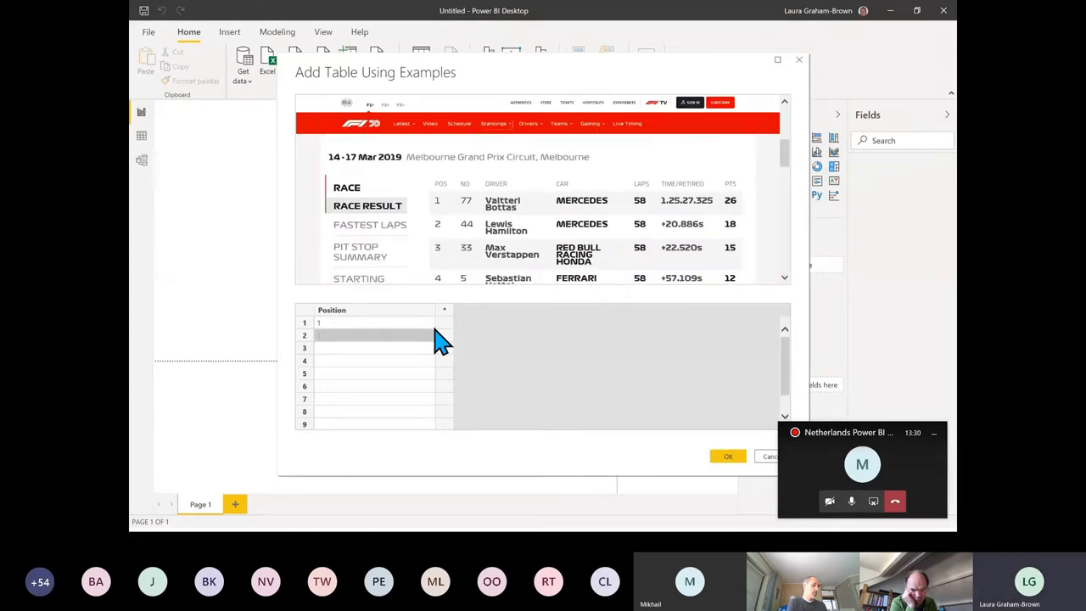
{"action": "type", "text": "2"}
{"action": "key", "text": "Return"}
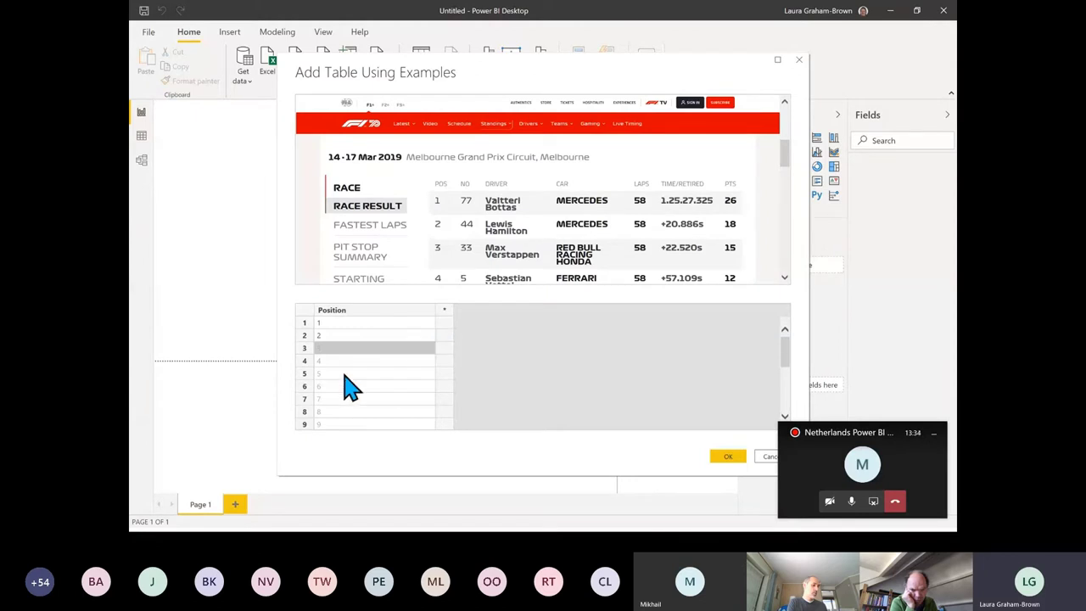
Add a Driver column and enter BOT as the first driver example
{"action": "left_click", "coordinate": [445, 310]}
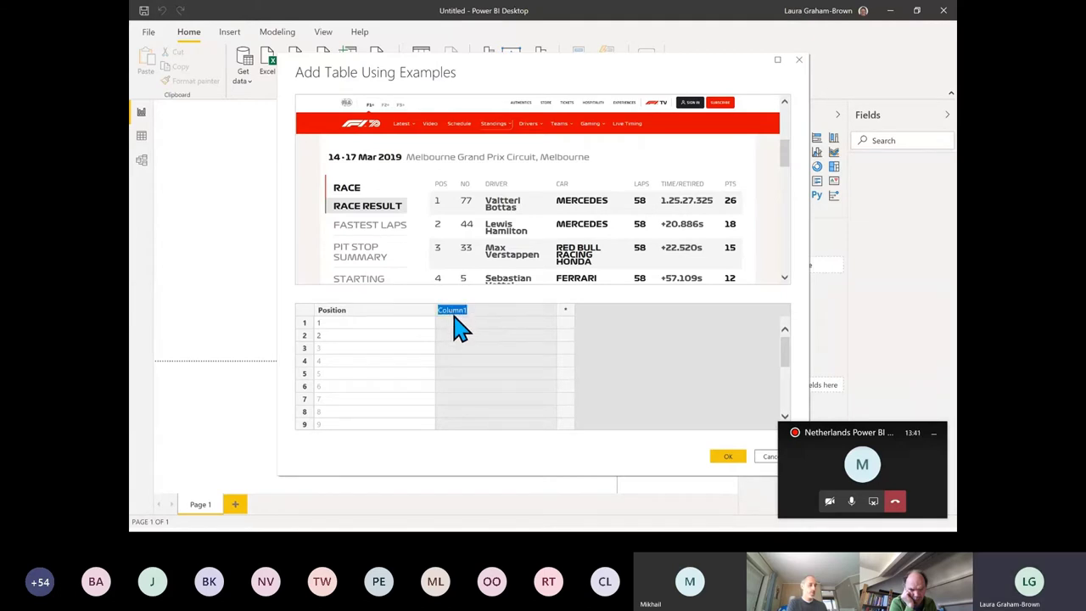
{"action": "type", "text": "Driver"}
{"action": "key", "text": "Return"}
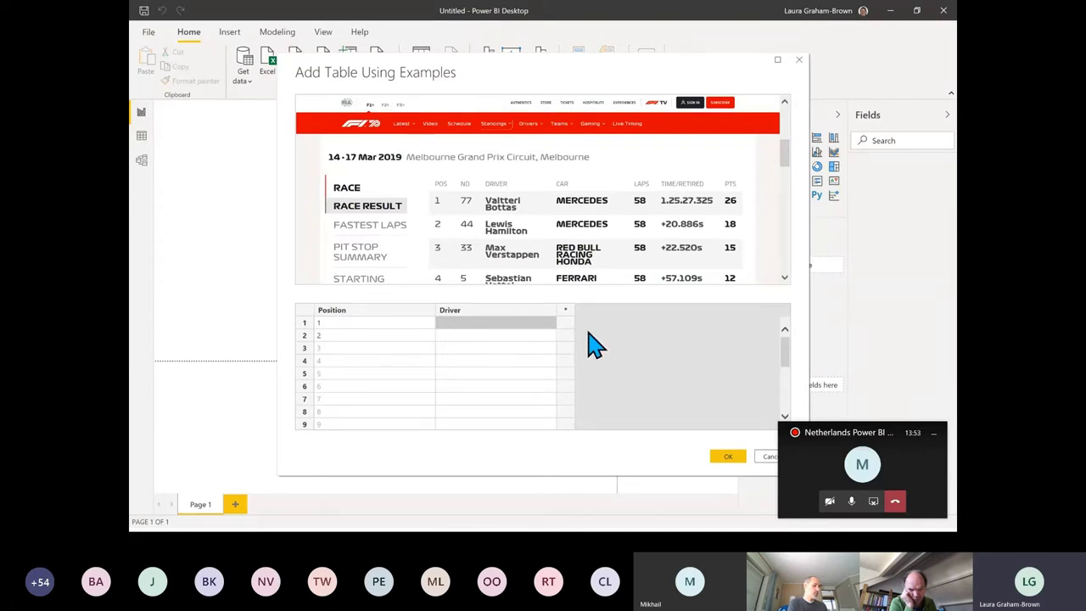
{"action": "type", "text": "B"}
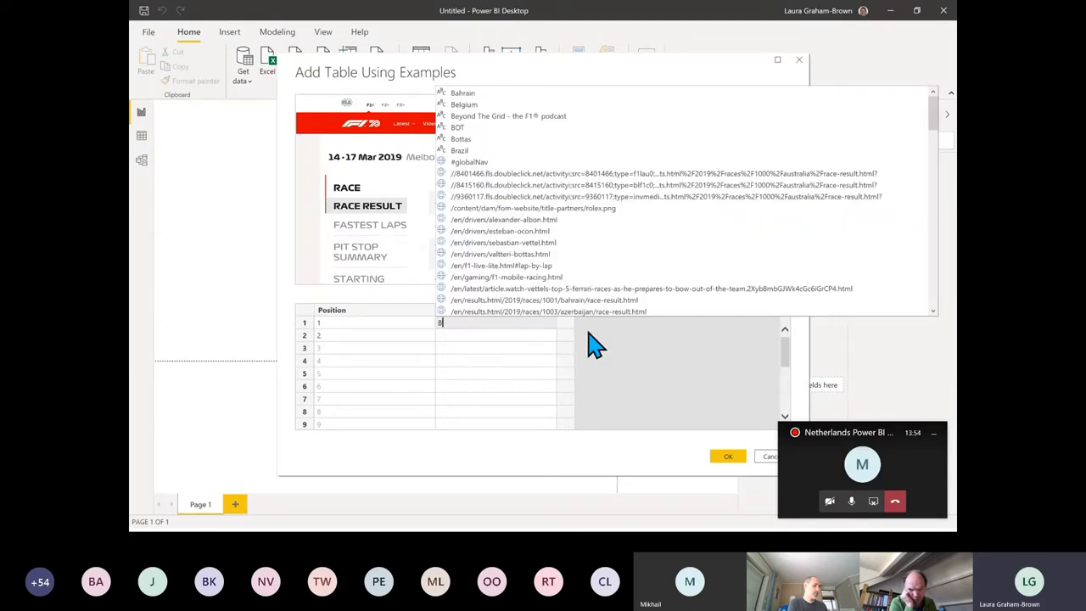
{"action": "left_click", "coordinate": [462, 129]}
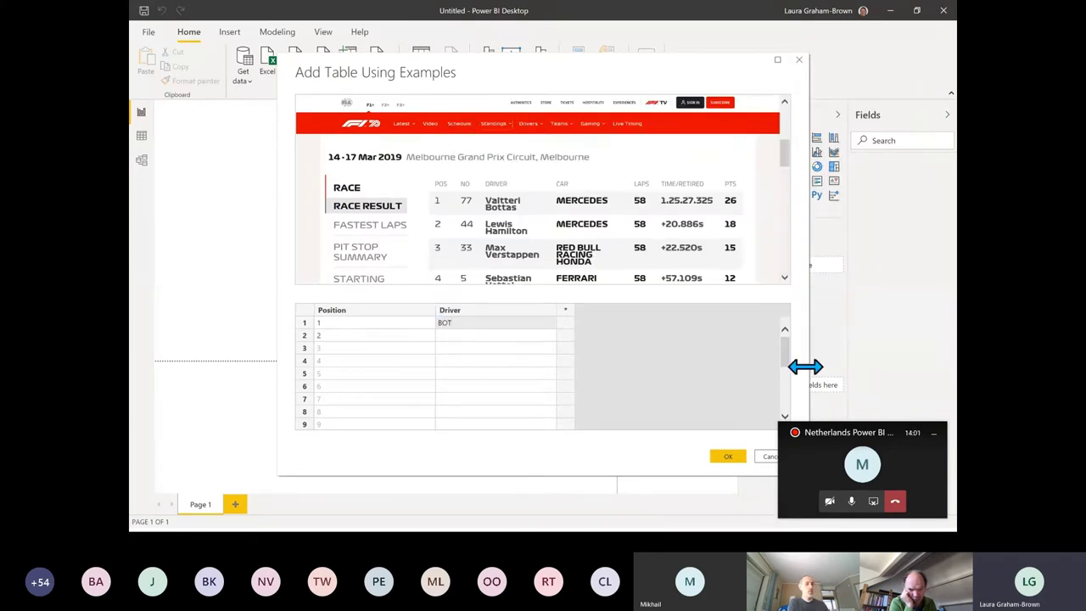
{"action": "key", "text": "Return"}
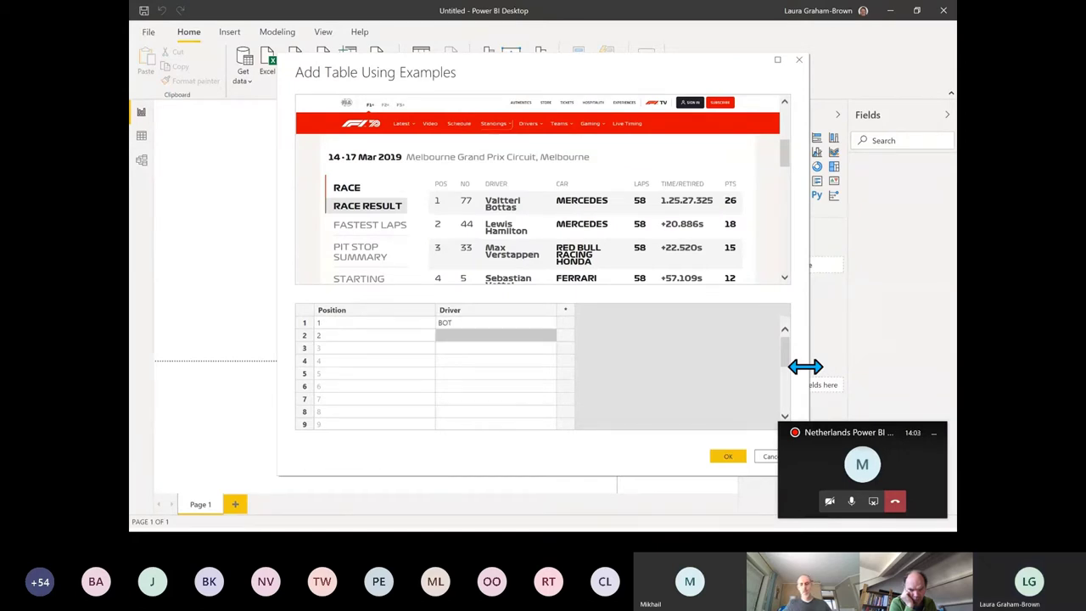
Correct the second driver example from HA to HAM so the column auto-fills
{"action": "type", "text": "HA"}
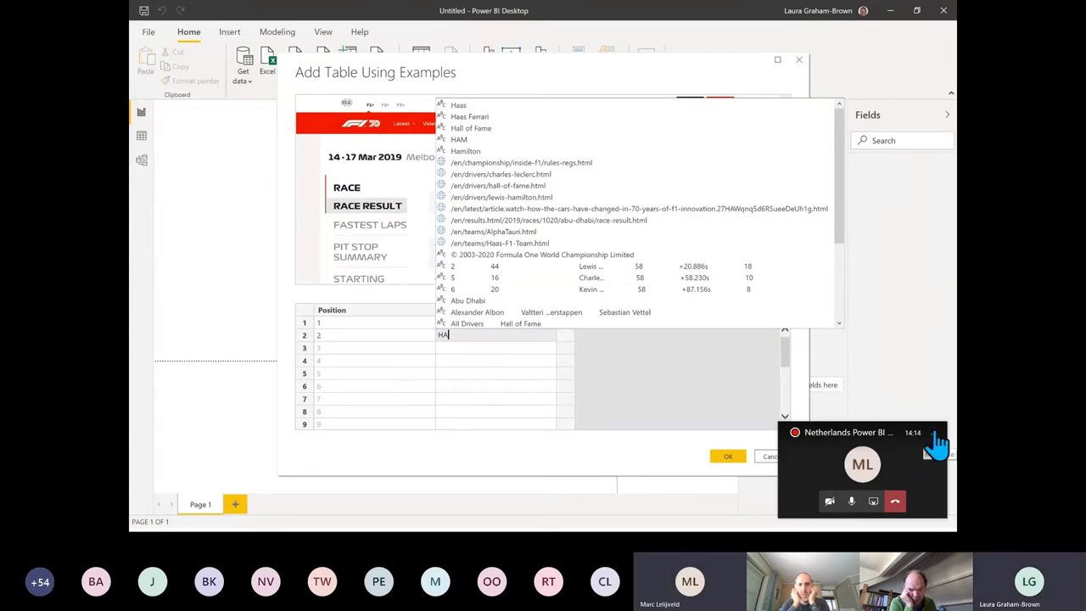
{"action": "key", "text": "Return"}
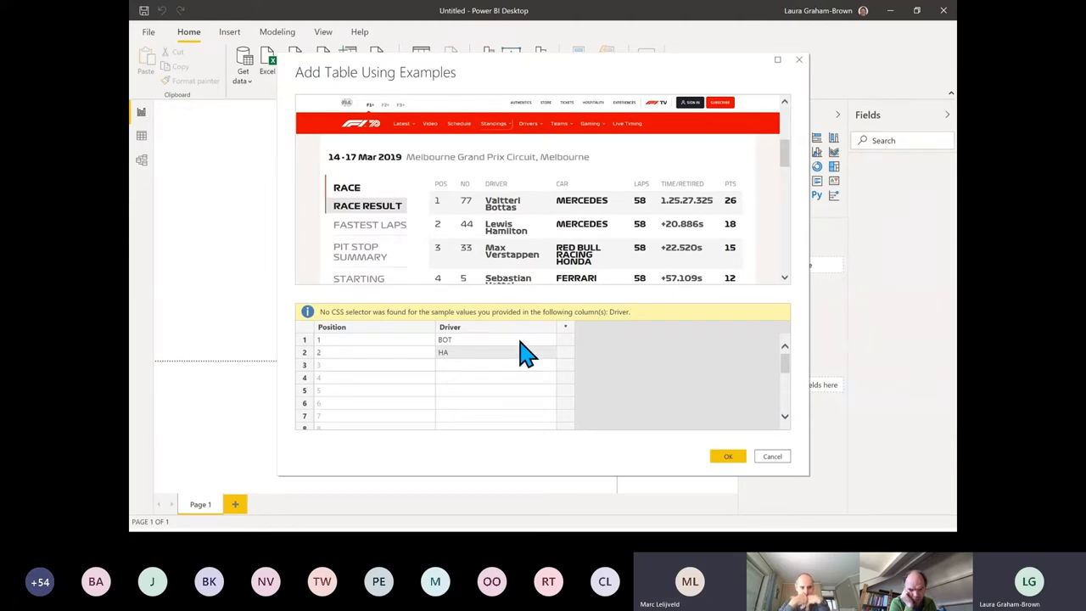
{"action": "left_click", "coordinate": [476, 355]}
{"action": "left_click", "coordinate": [477, 357]}
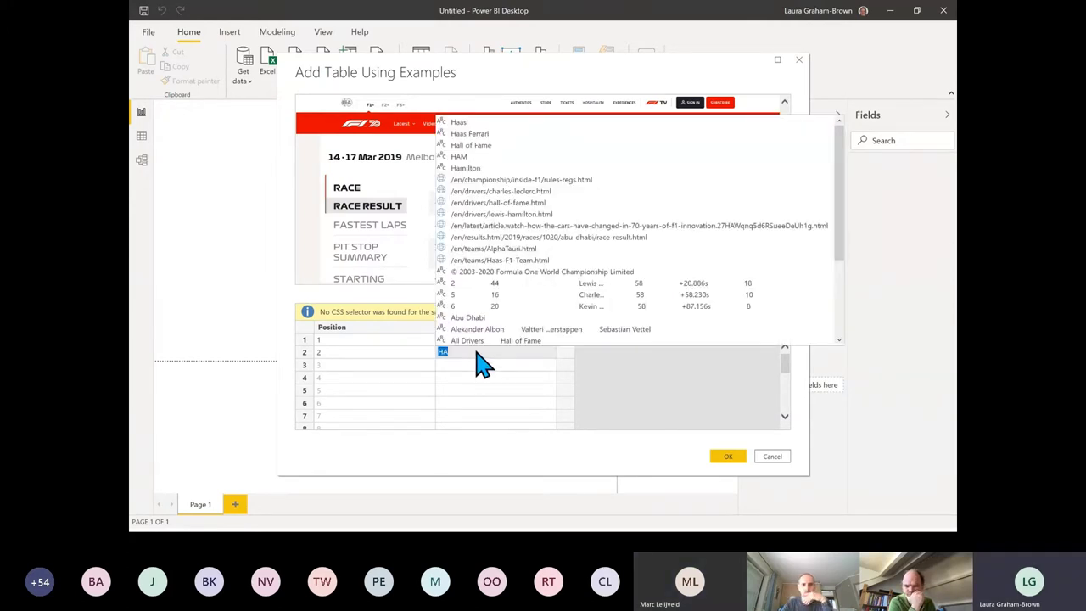
{"action": "type", "text": "HAM"}
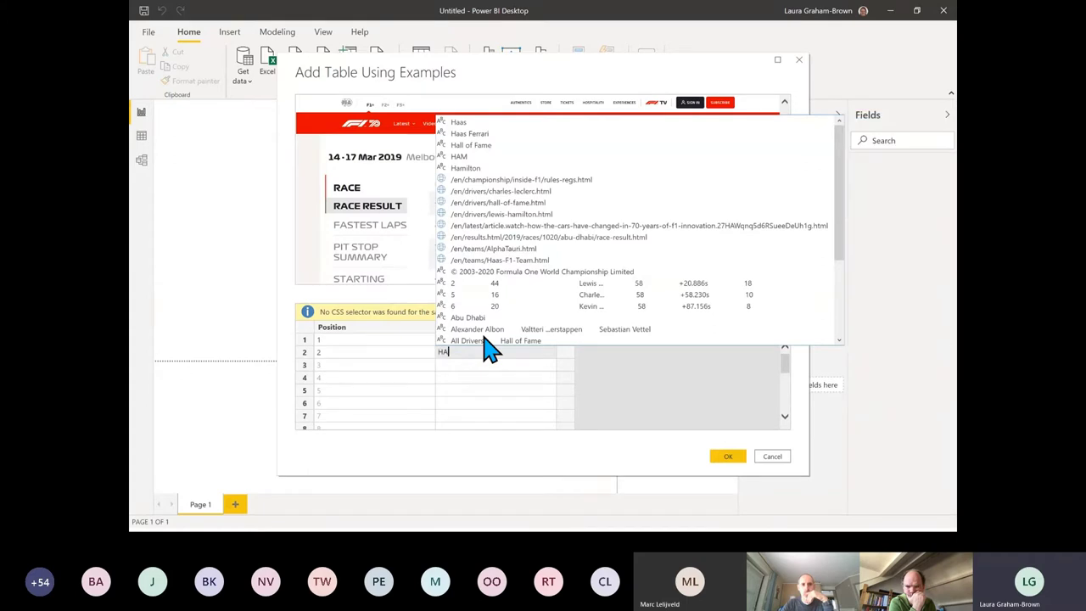
{"action": "left_click", "coordinate": [460, 364]}
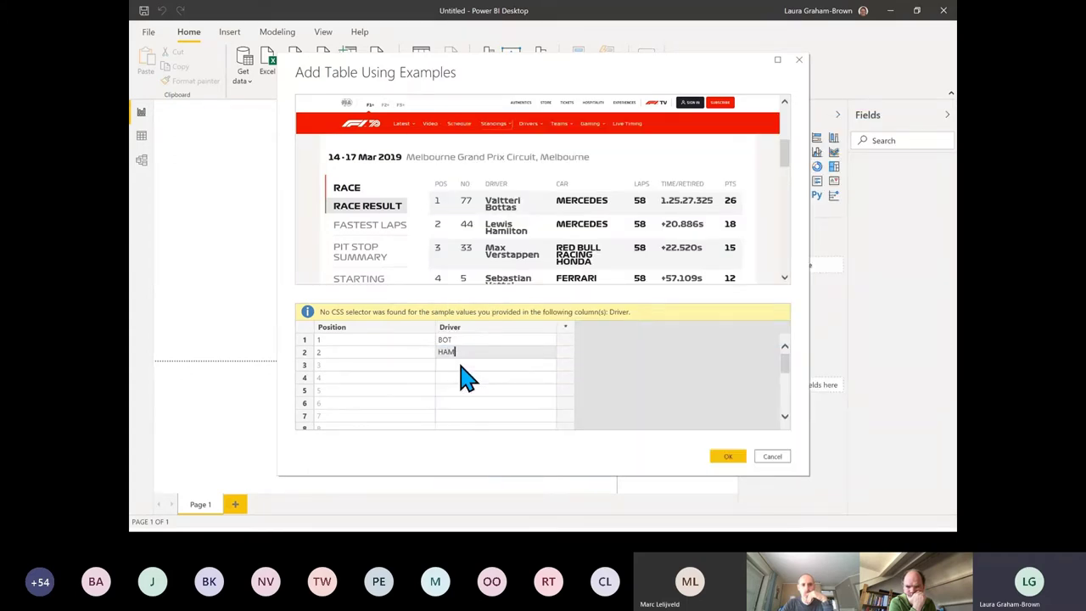
{"action": "key", "text": "Return"}
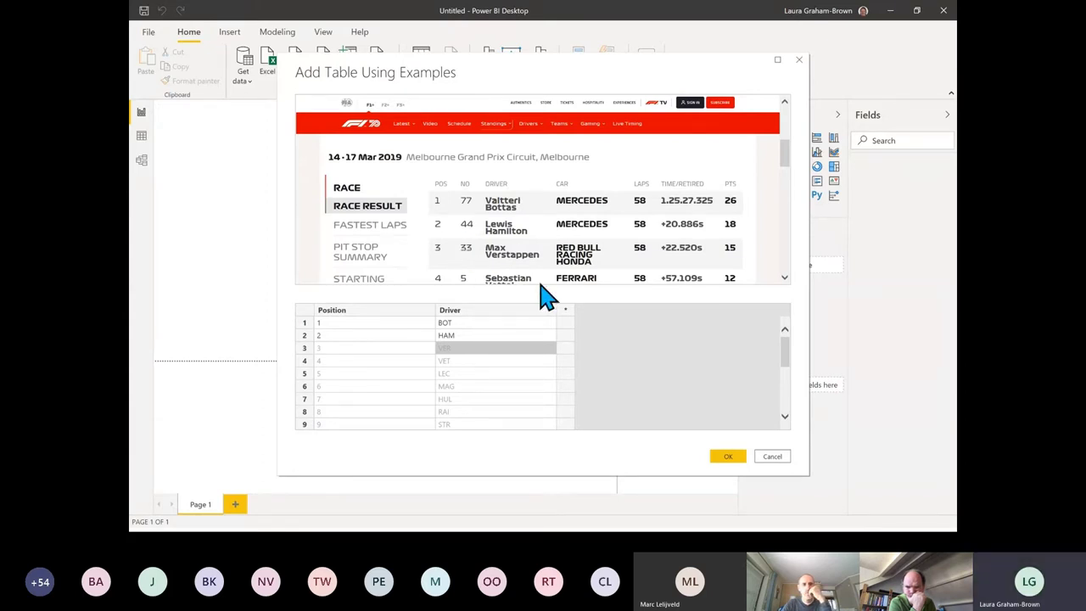
Add a Car column seeded with Mercedes and accept the example-based results table
{"action": "left_click", "coordinate": [566, 310]}
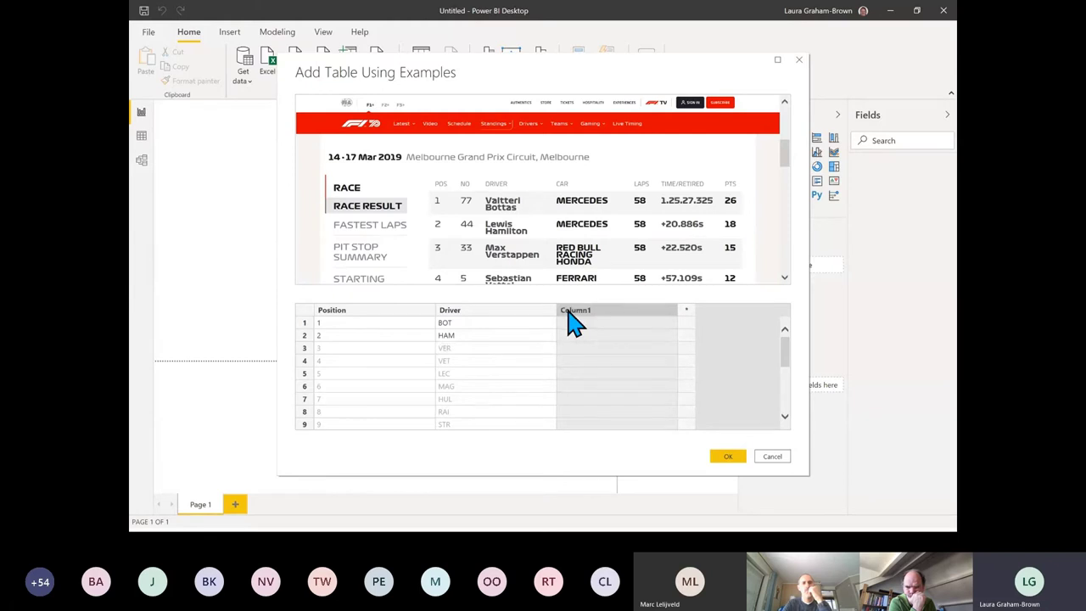
{"action": "double_click", "coordinate": [567, 309]}
{"action": "type", "text": "C"}
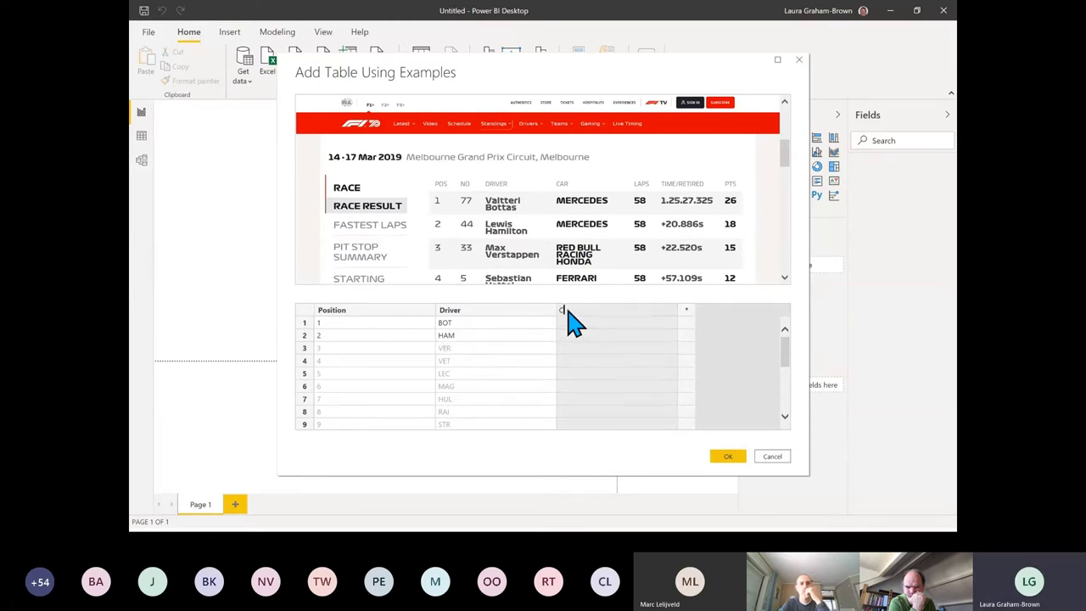
{"action": "type", "text": "ar"}
{"action": "key", "text": "Return"}
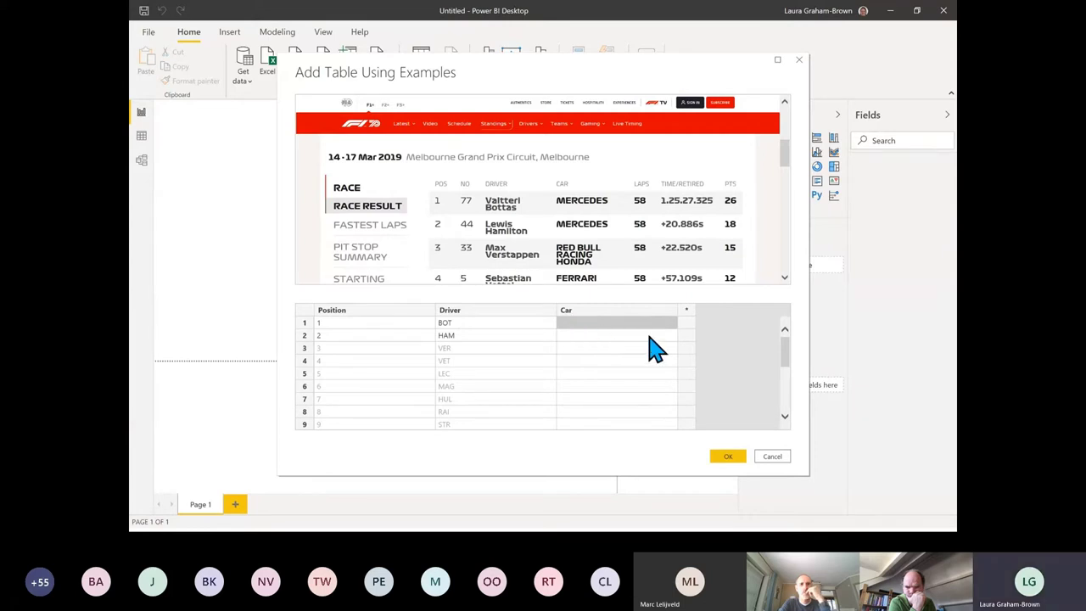
{"action": "type", "text": "Mer"}
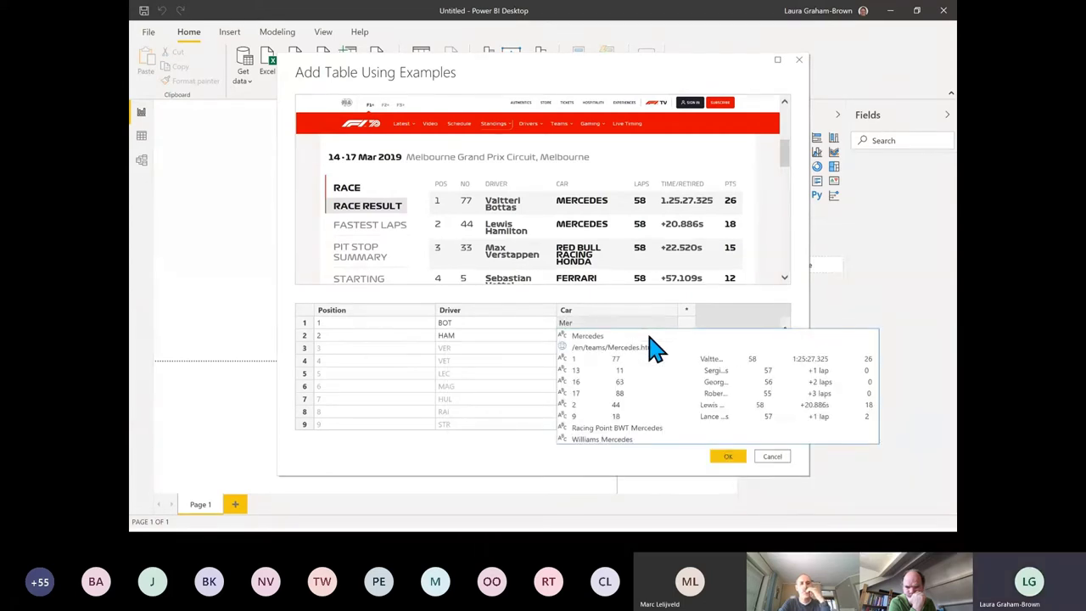
{"action": "left_click", "coordinate": [594, 336]}
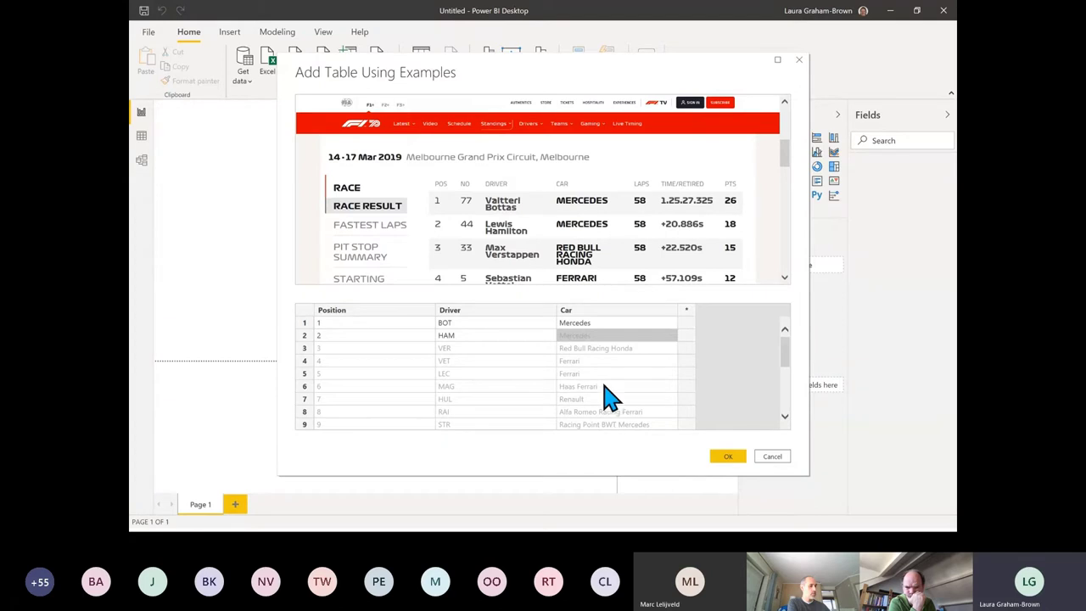
{"action": "left_click", "coordinate": [728, 457]}
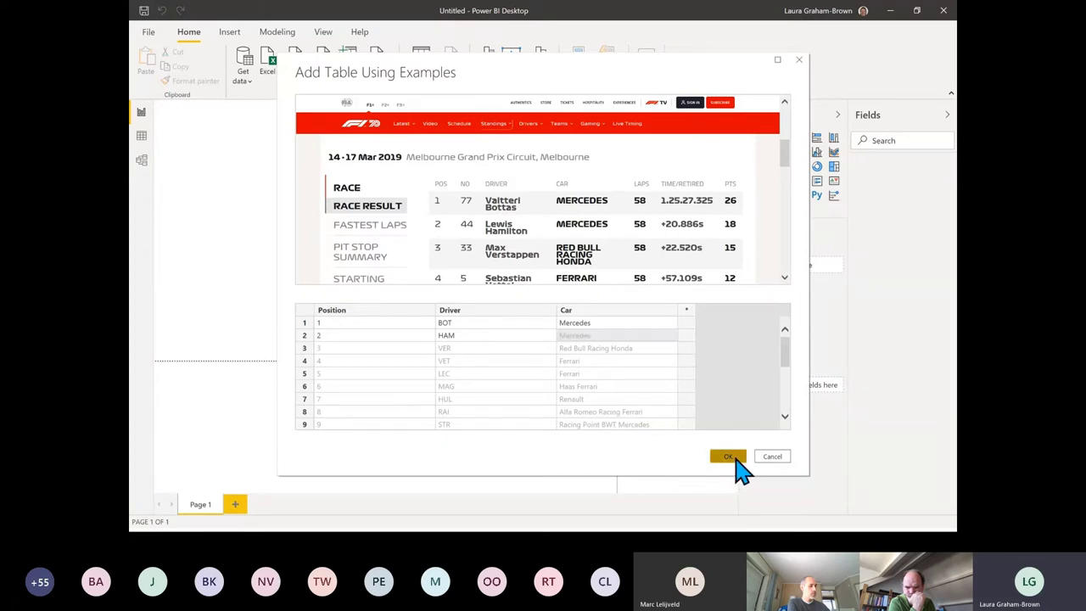
{"action": "key", "text": "alt+Tab"}
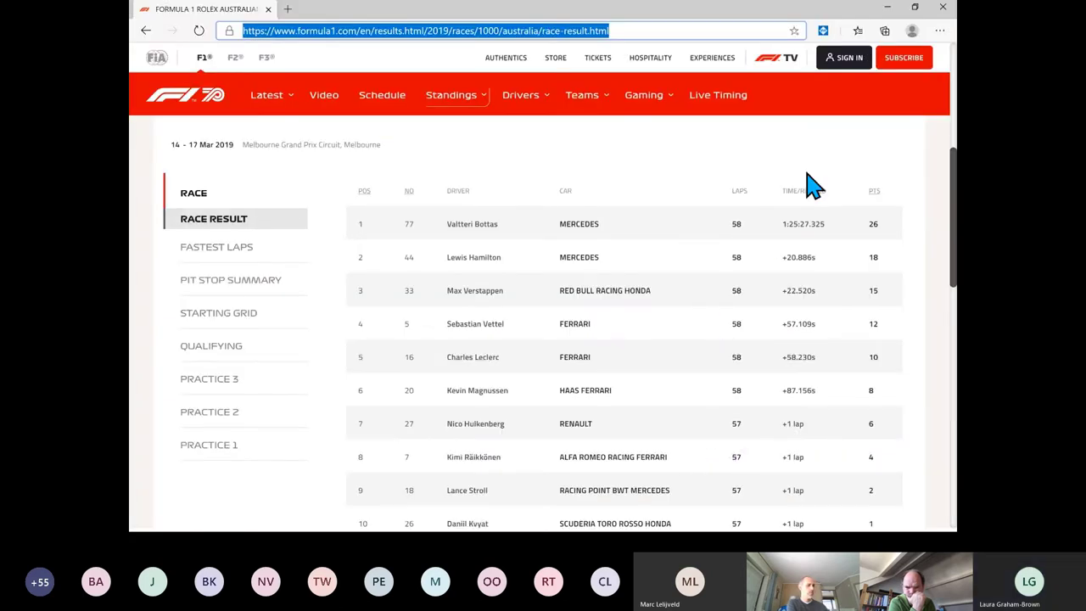
Back in Power BI, load Custom Tables' Table 1 into Power Query Editor with Transform Data
{"action": "key", "text": "alt+Tab"}
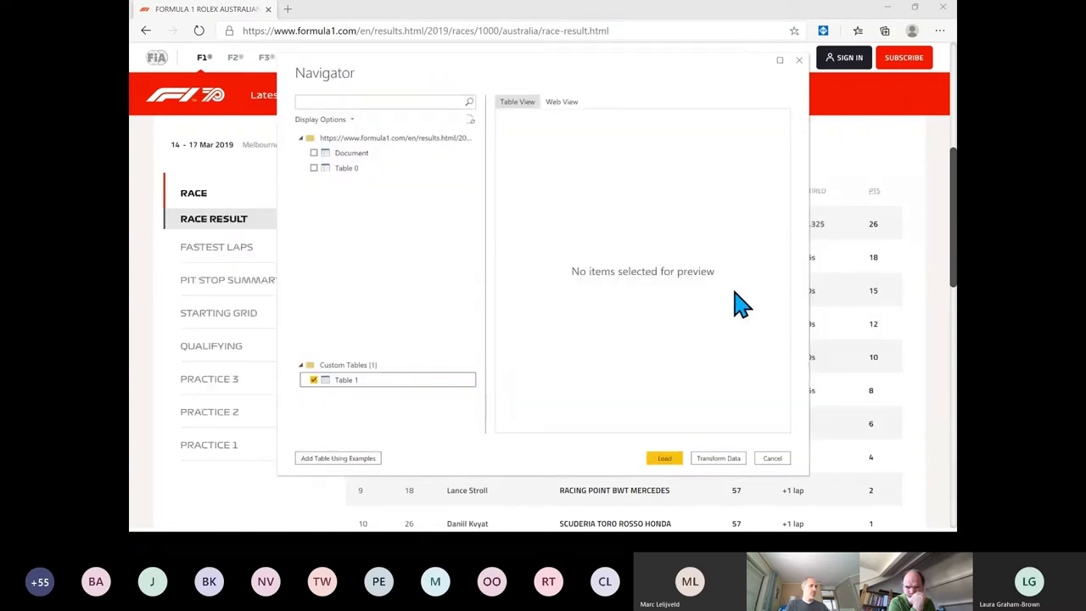
{"action": "left_click", "coordinate": [717, 462]}
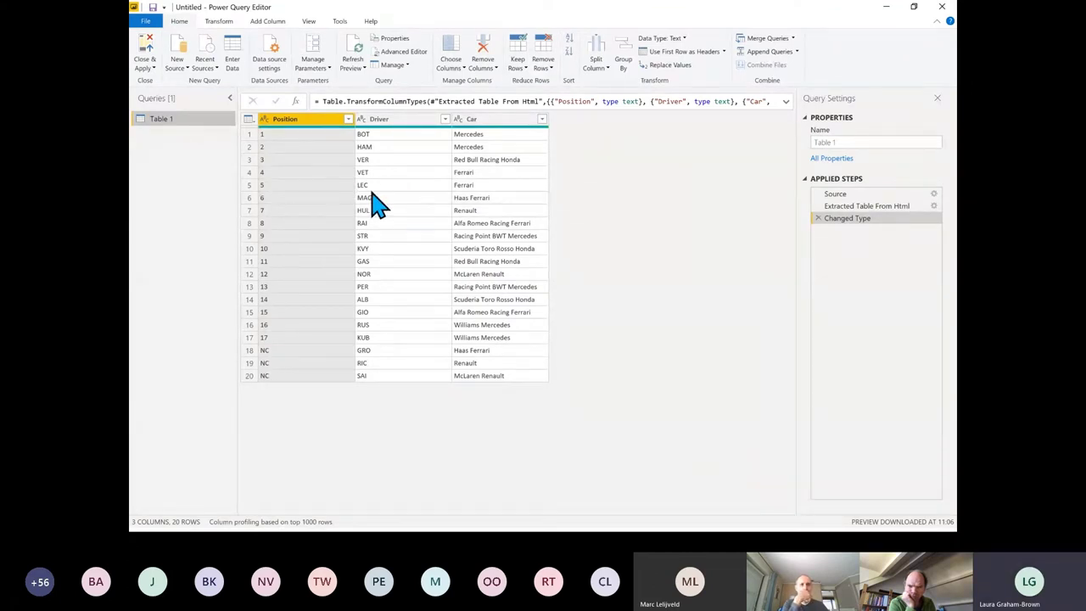
In Query Settings, change the query name from Table 1 to RaceResults
{"action": "left_click", "coordinate": [848, 219]}
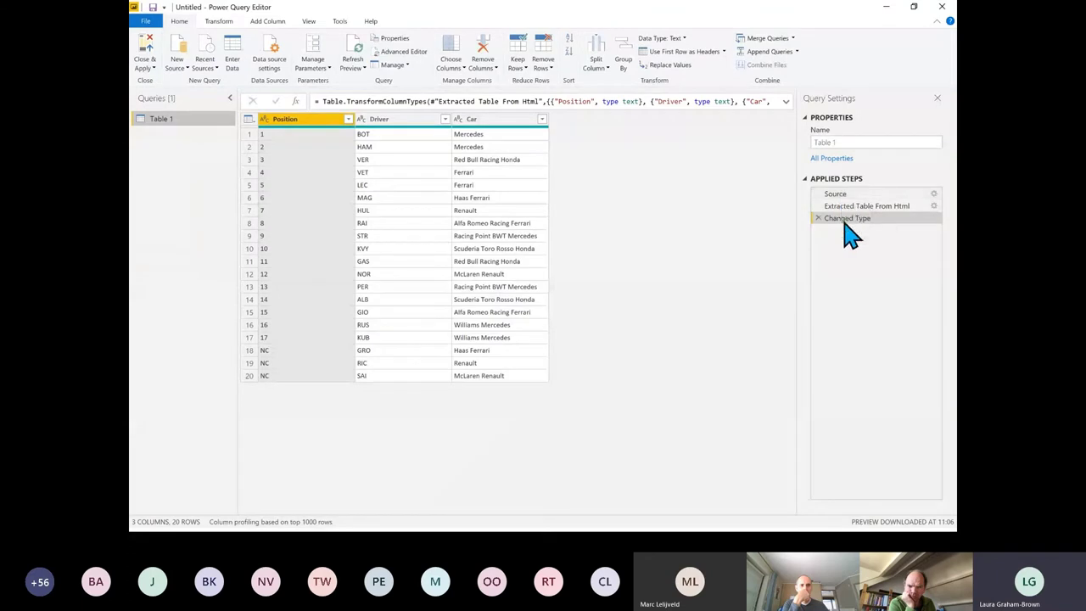
{"action": "left_click", "coordinate": [826, 139]}
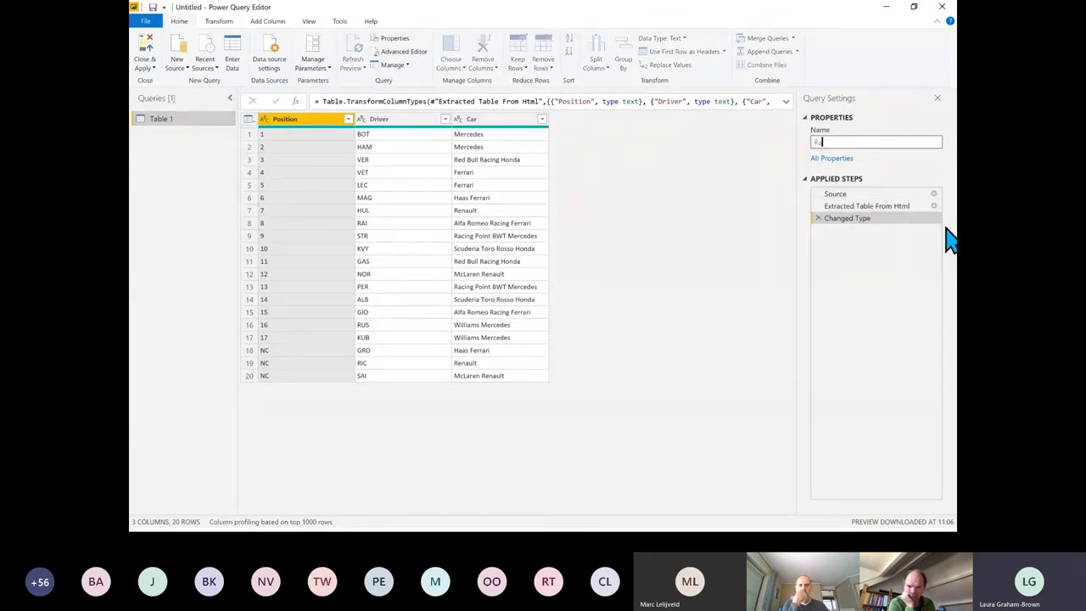
{"action": "type", "text": "Race"}
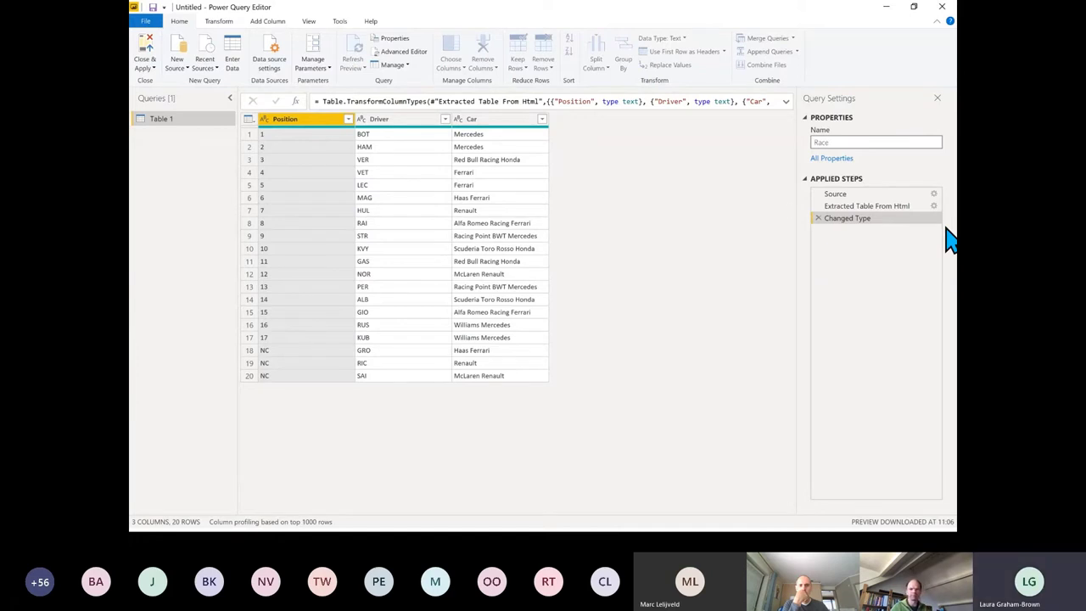
{"action": "type", "text": "Results"}
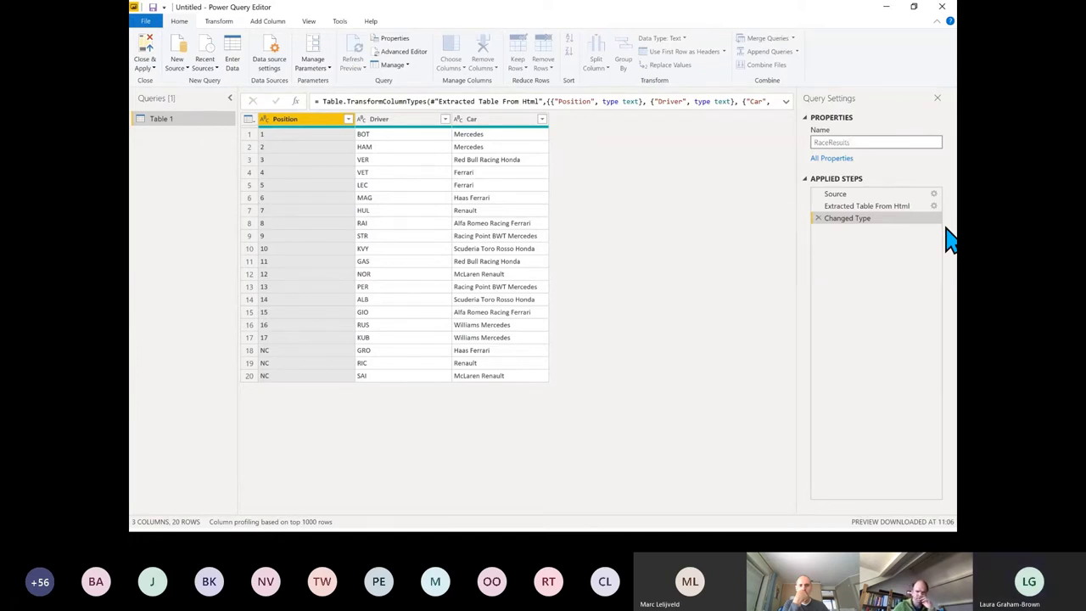
{"action": "key", "text": "Return"}
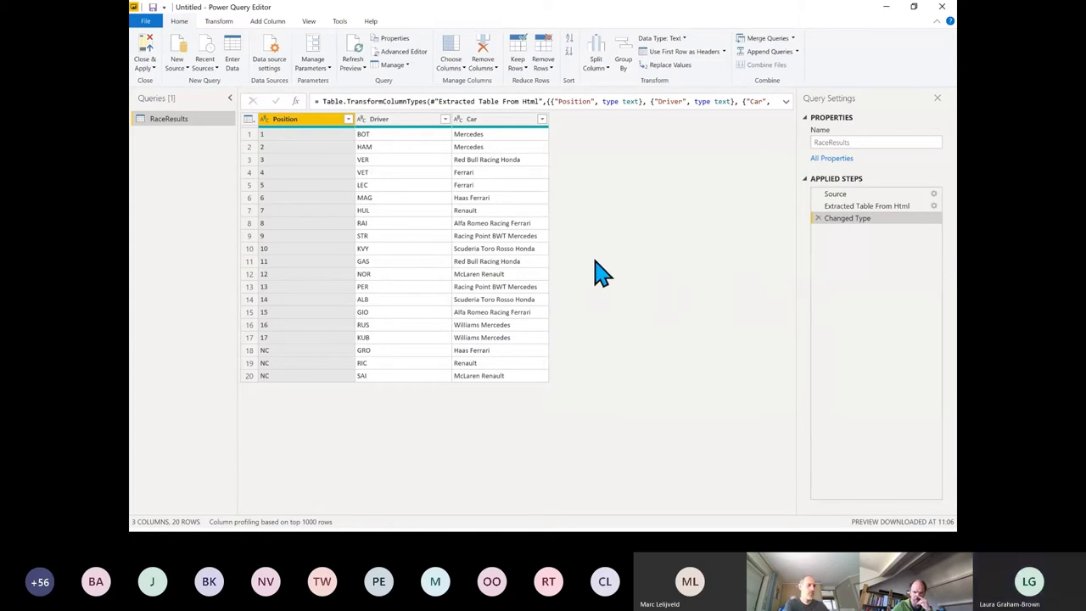
Reopen the Source step's From Web settings and switch to Advanced to split the URL into parts
{"action": "left_click", "coordinate": [839, 195]}
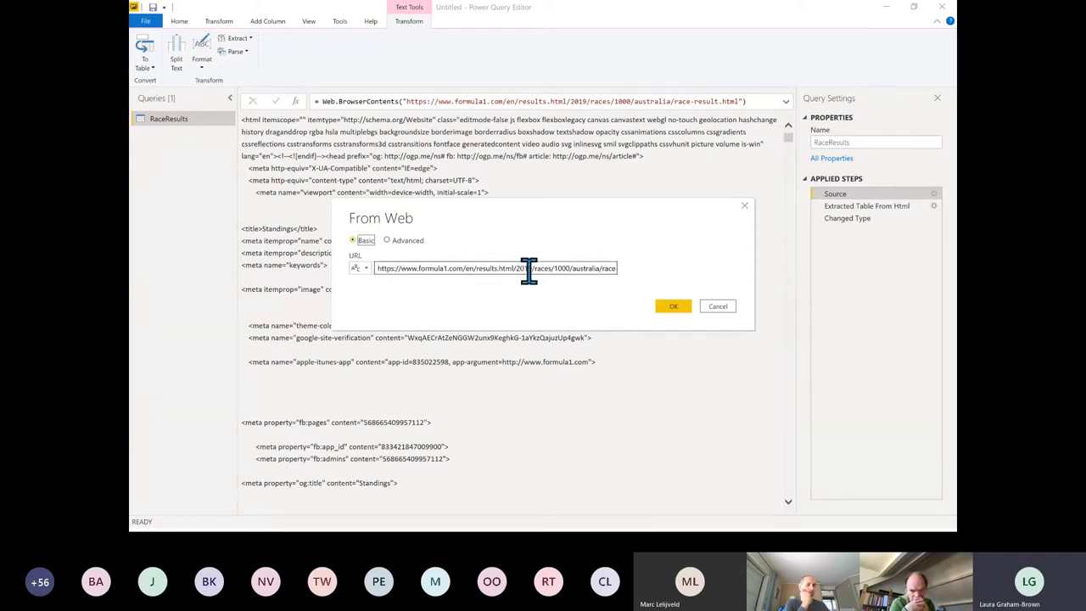
{"action": "left_click_drag", "start_coordinate": [516, 268], "coordinate": [570, 269]}
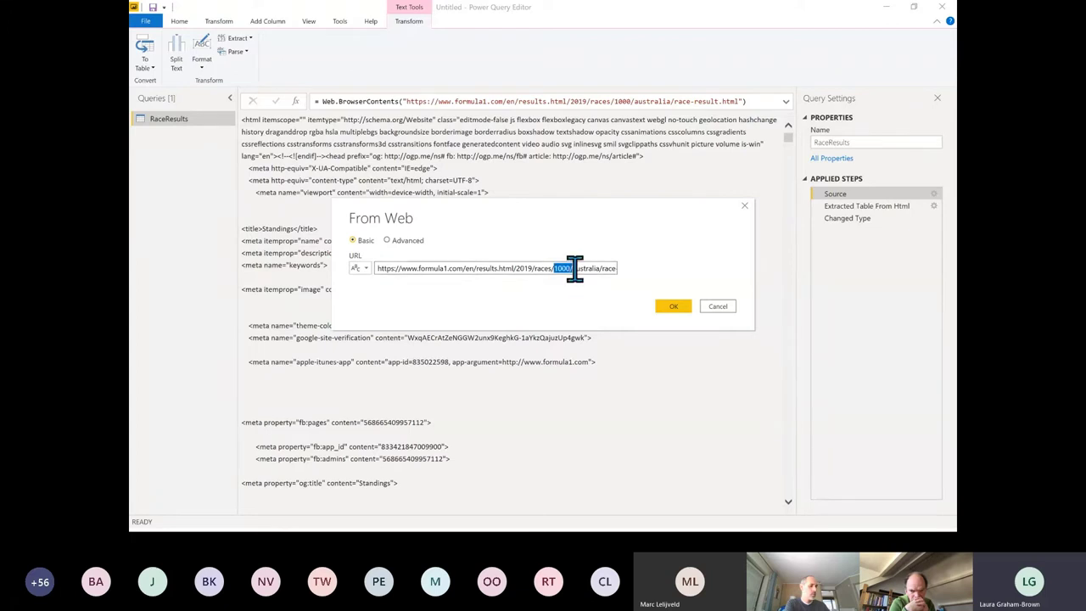
{"action": "double_click", "coordinate": [584, 269]}
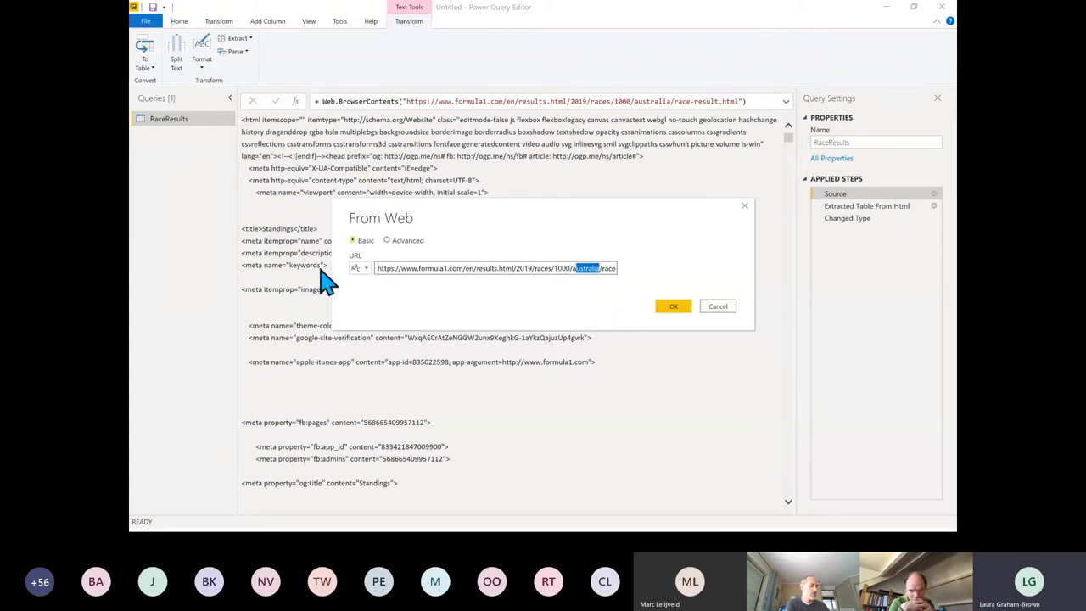
{"action": "left_click", "coordinate": [387, 241]}
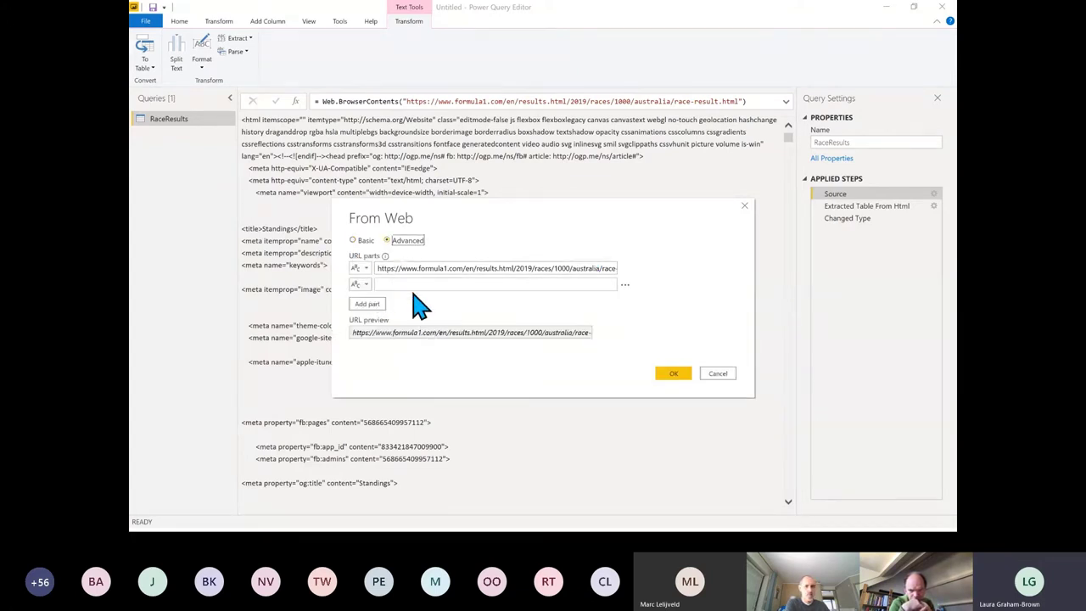
{"action": "left_click", "coordinate": [519, 268]}
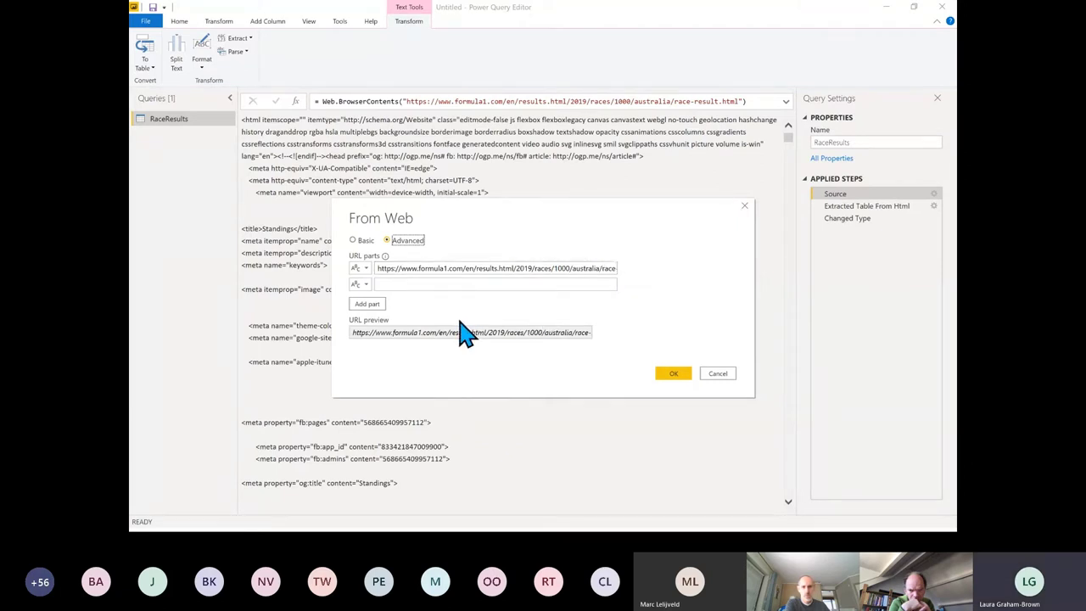
{"action": "left_click", "coordinate": [366, 285]}
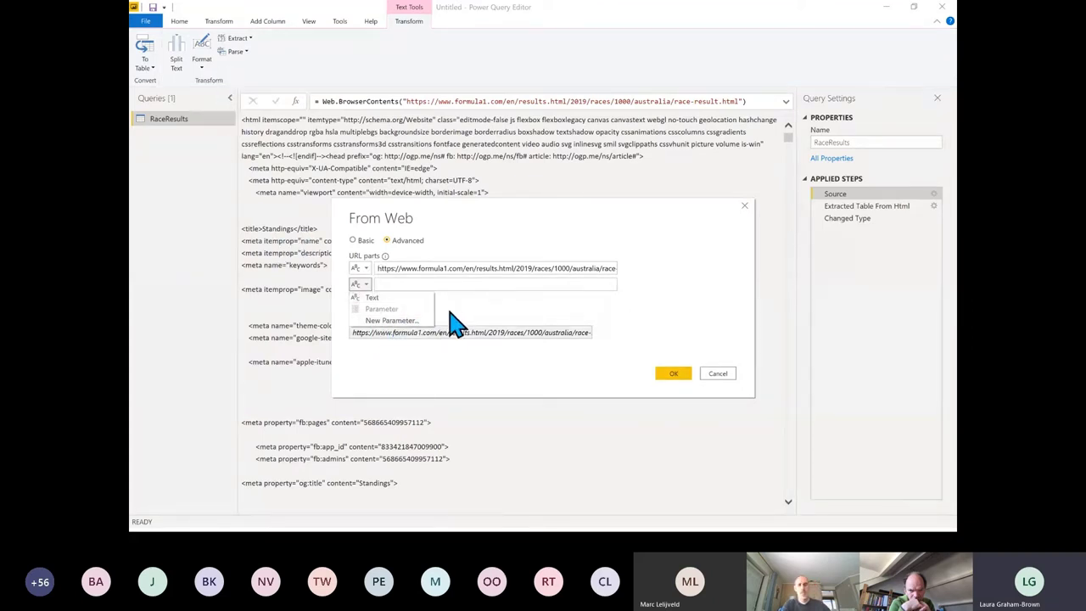
Add a new parameter named RaceYear of Text type with current value 2019
{"action": "left_click", "coordinate": [382, 321]}
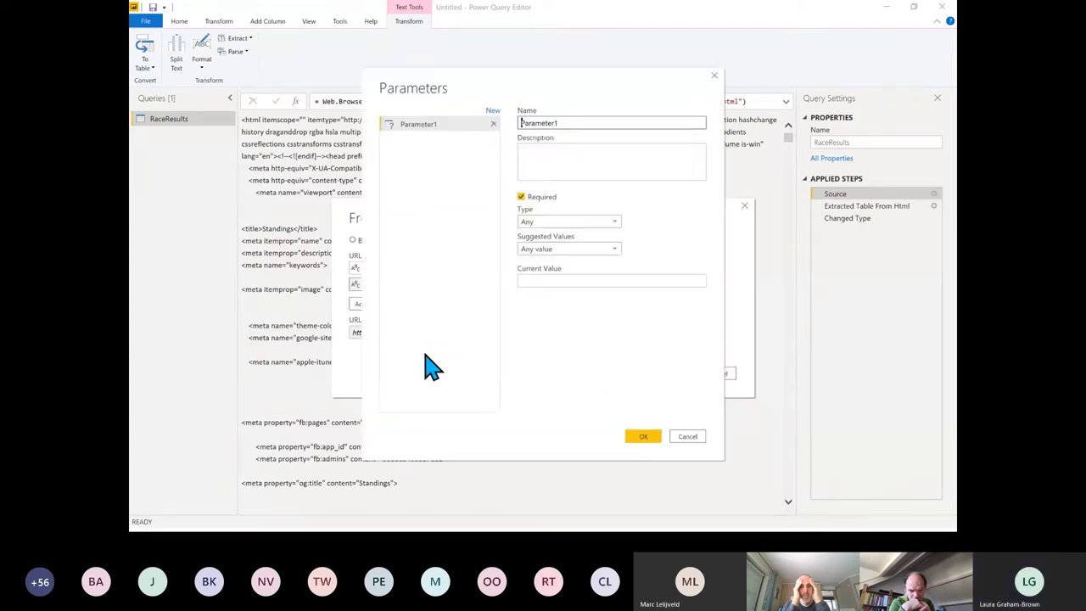
{"action": "double_click", "coordinate": [560, 123]}
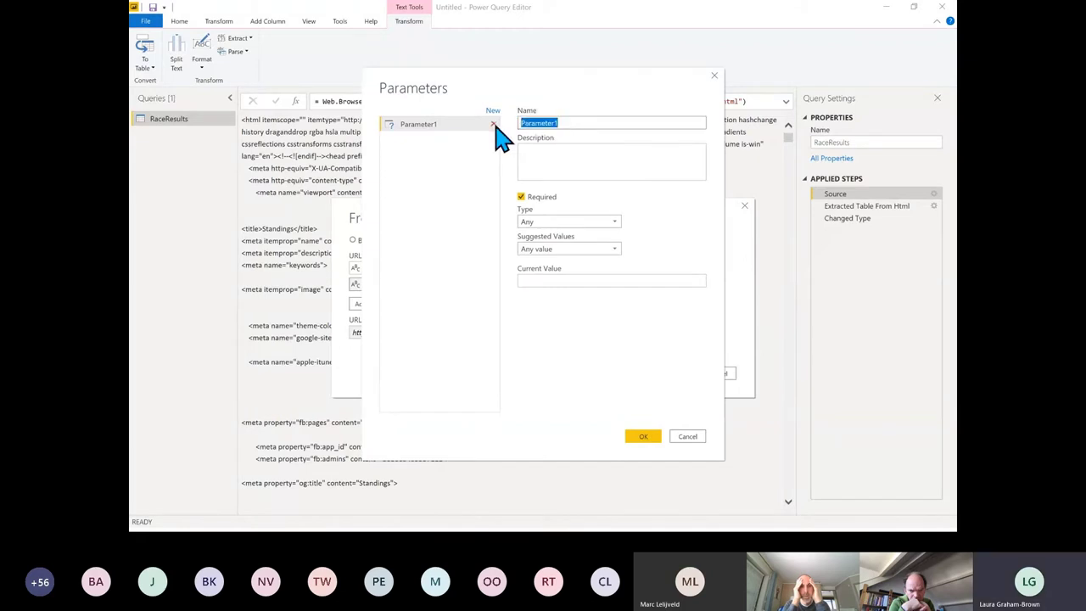
{"action": "type", "text": "Race"}
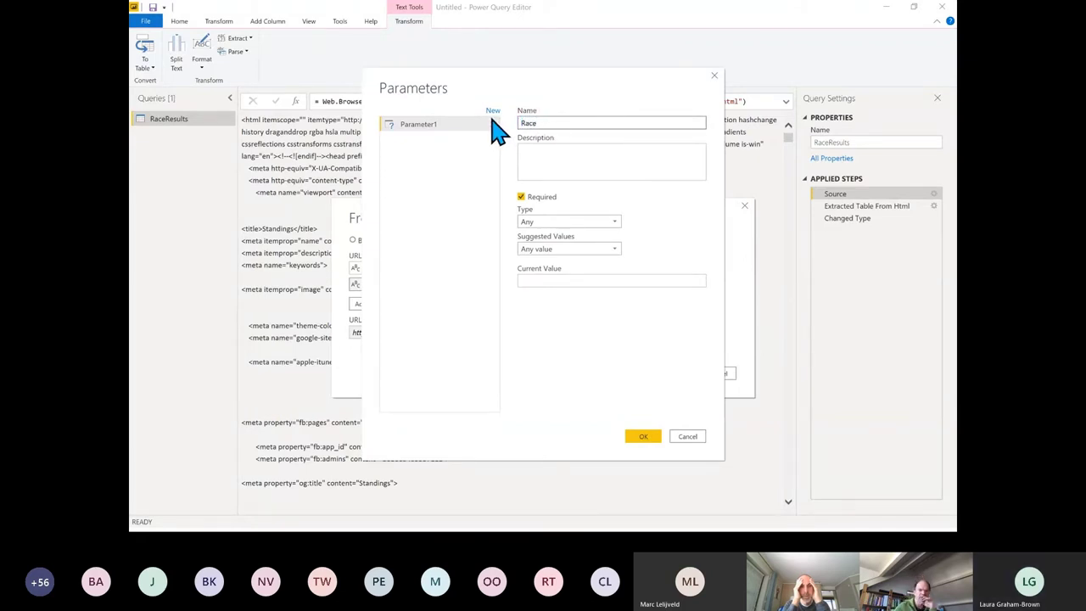
{"action": "type", "text": "Year"}
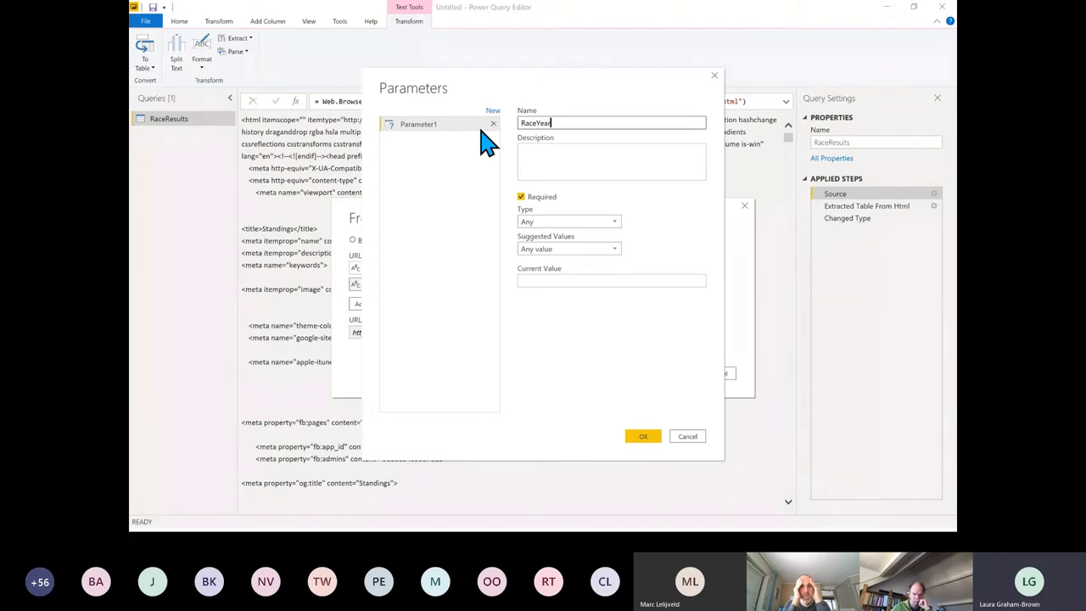
{"action": "left_click", "coordinate": [548, 223]}
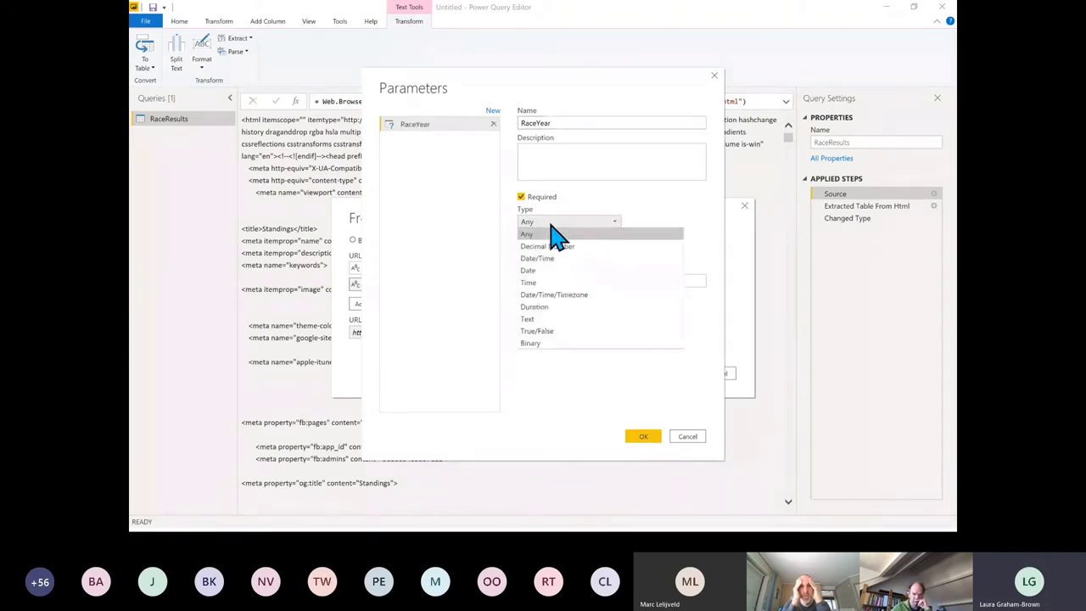
{"action": "left_click", "coordinate": [553, 320]}
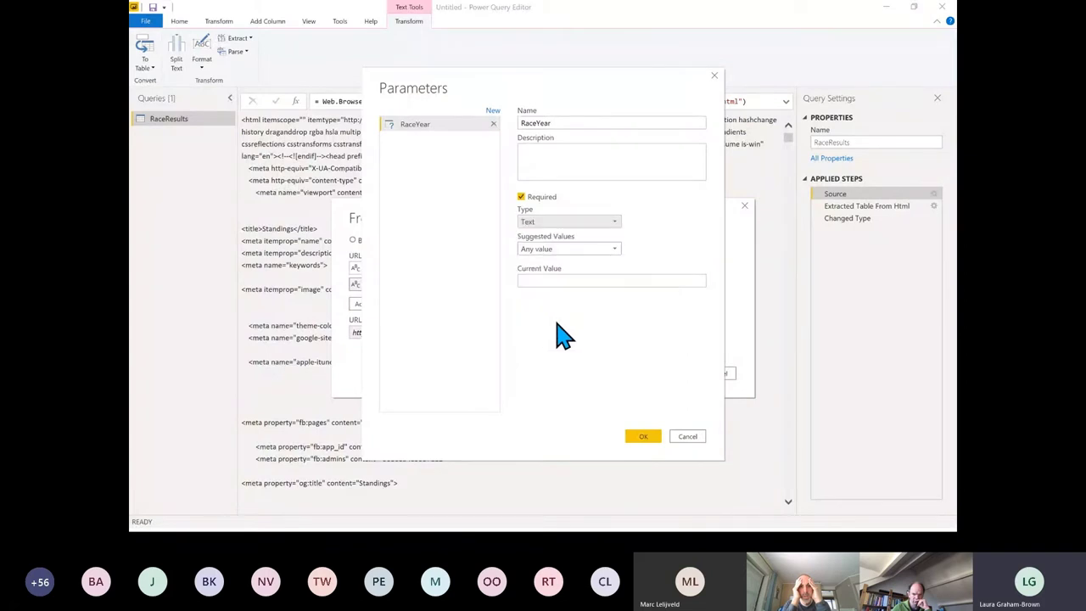
{"action": "left_click", "coordinate": [538, 280]}
{"action": "type", "text": "20"}
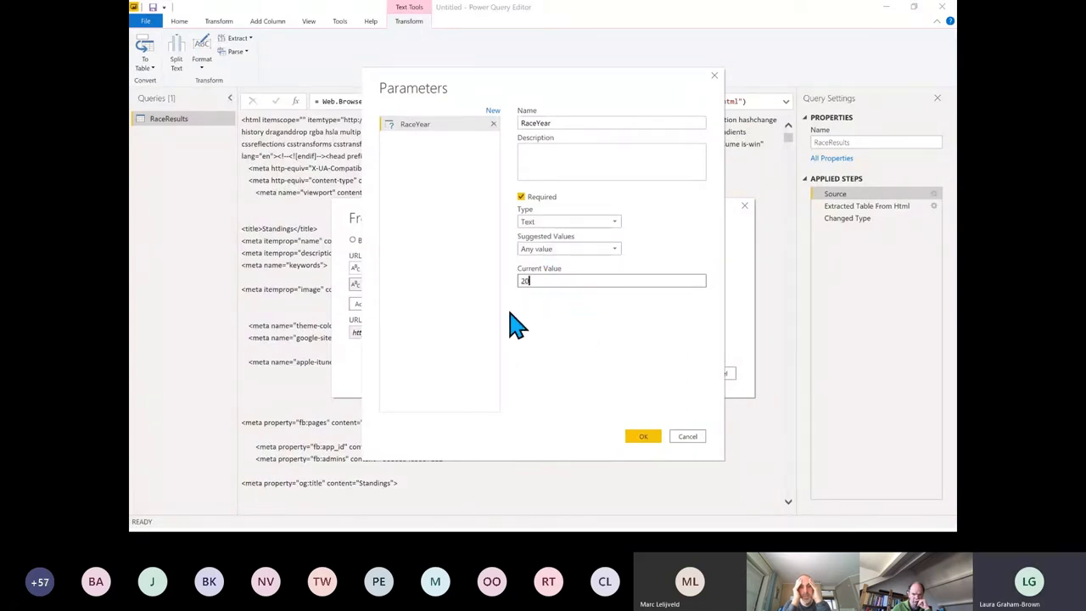
{"action": "type", "text": "19"}
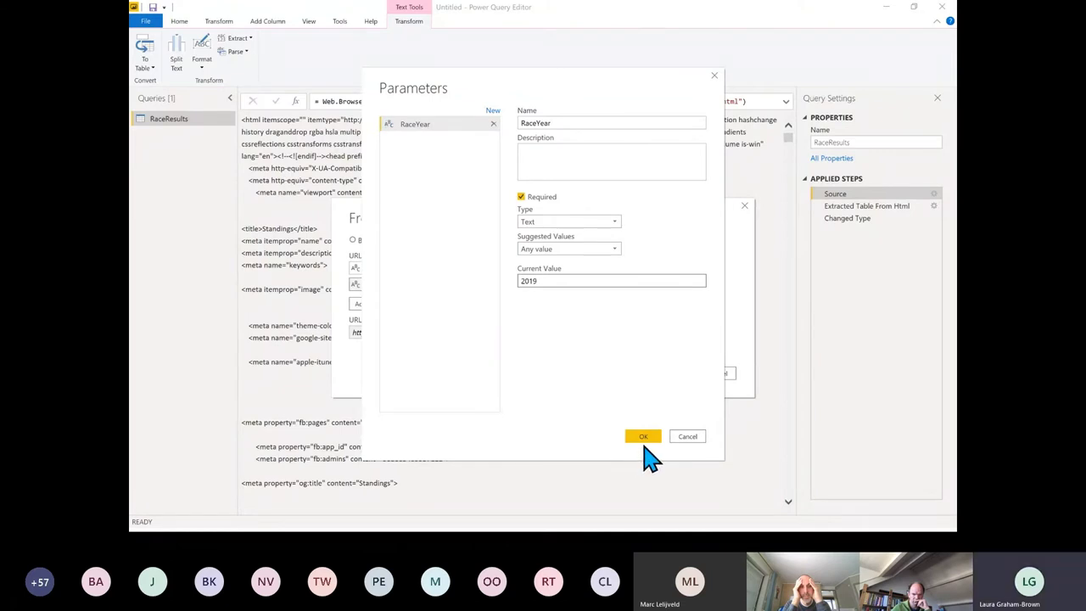
Confirm RaceYear and cut the year and race path from the base URL
{"action": "left_click", "coordinate": [645, 439]}
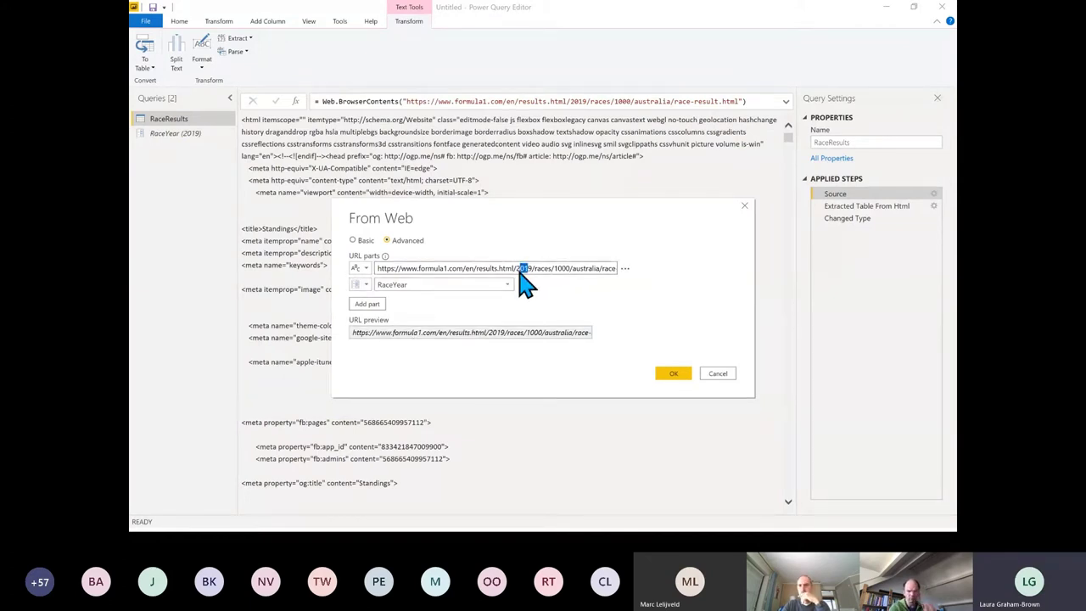
{"action": "left_click_drag", "start_coordinate": [521, 268], "coordinate": [636, 278]}
{"action": "key", "text": "ctrl+c"}
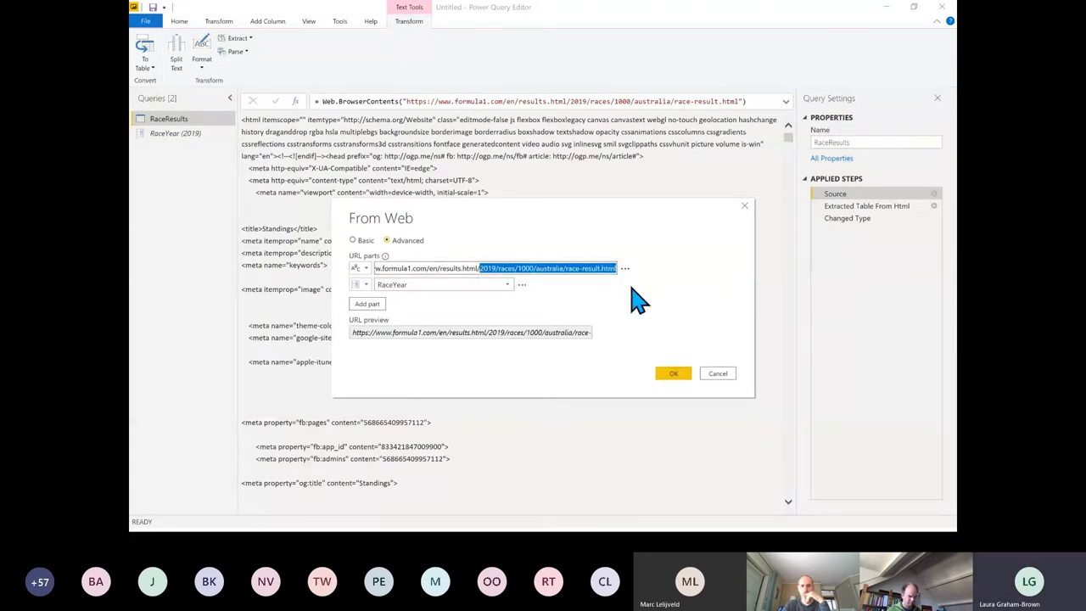
{"action": "key", "text": "Delete"}
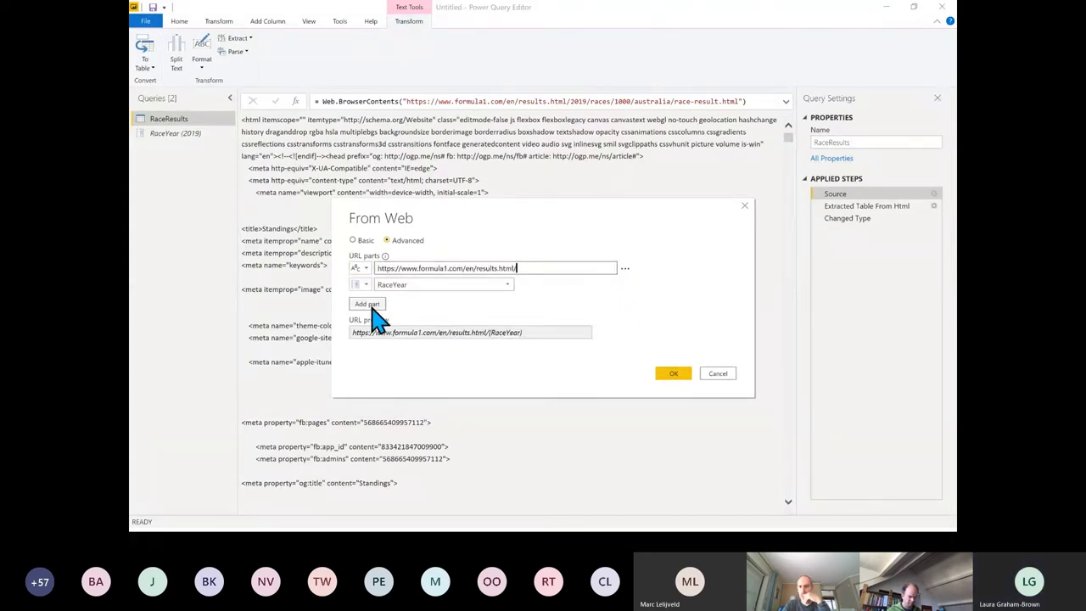
Add a third URL part from the pasted path, trimmed down to /races/
{"action": "left_click", "coordinate": [371, 307]}
{"action": "left_click", "coordinate": [386, 302]}
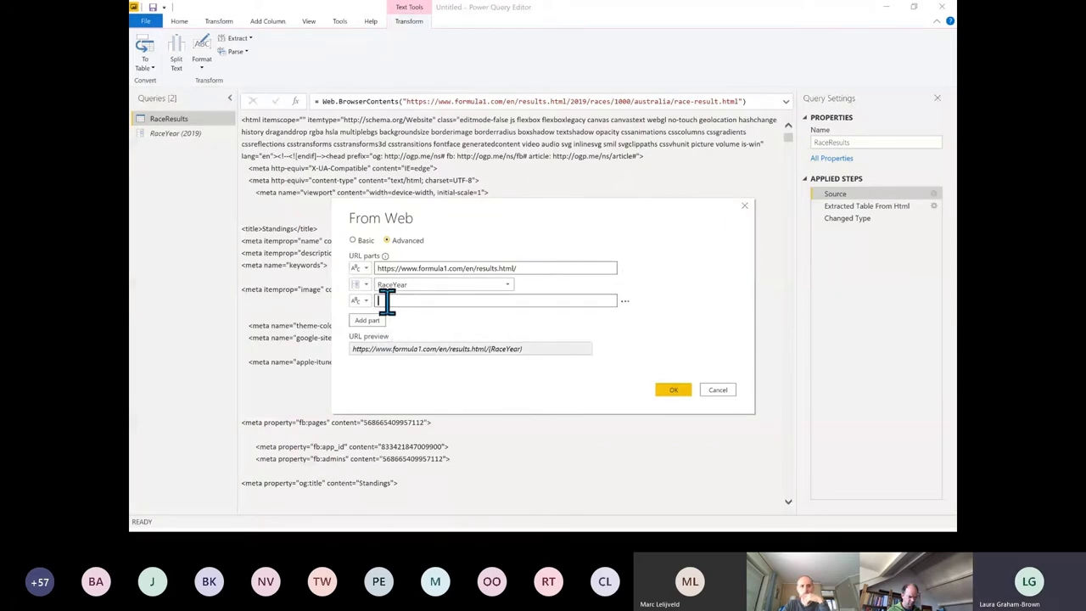
{"action": "key", "text": "ctrl+v"}
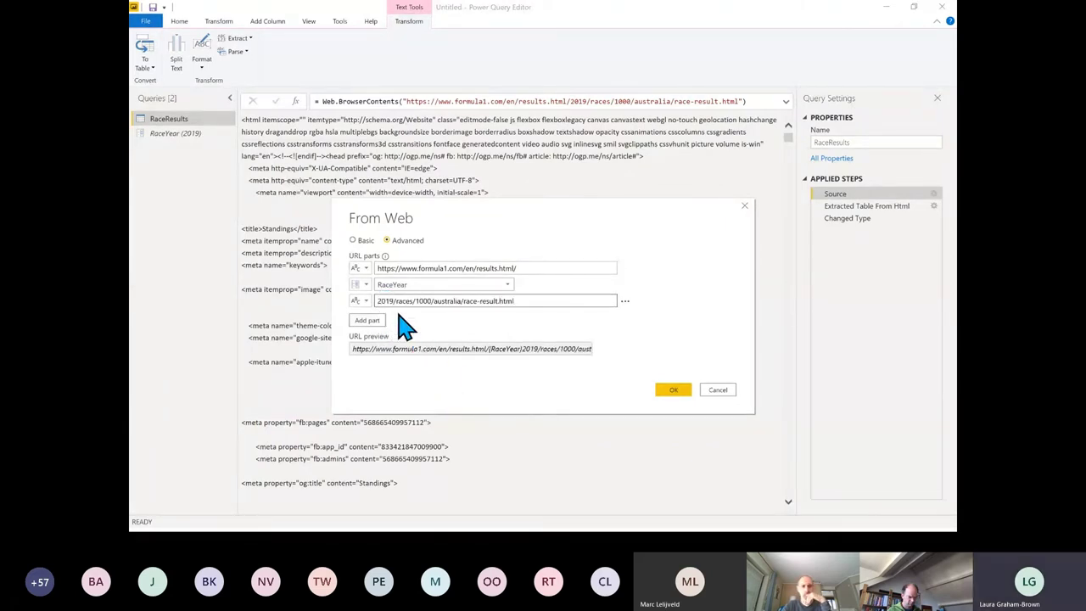
{"action": "key", "text": "Home"}
{"action": "key", "text": "Right"}
{"action": "key", "text": "Right"}
{"action": "key", "text": "Right"}
{"action": "key", "text": "Right"}
{"action": "key", "text": "BackSpace"}
{"action": "key", "text": "BackSpace"}
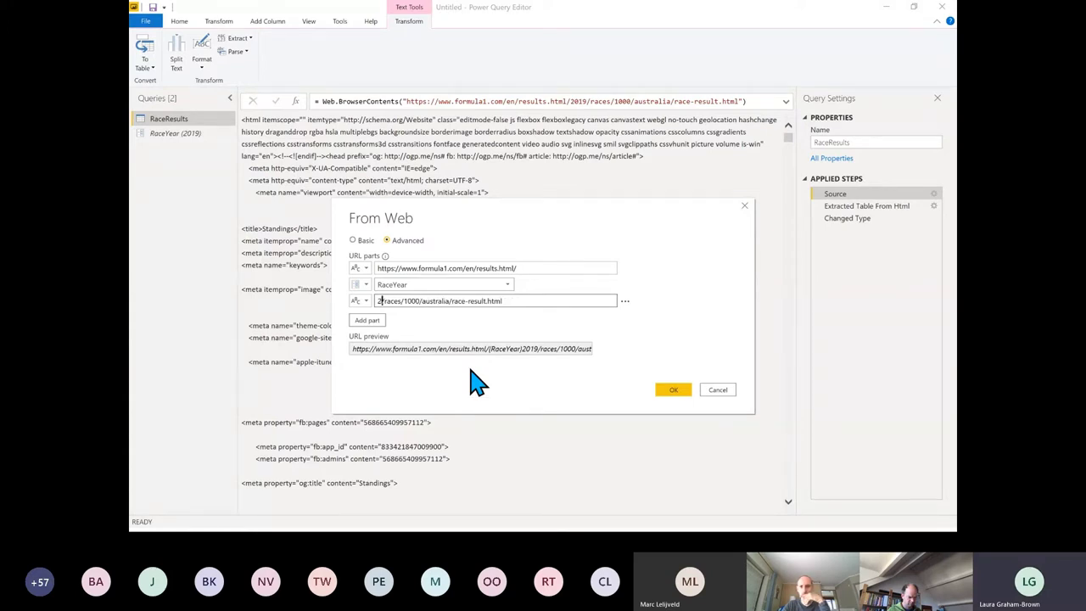
{"action": "key", "text": "Right"}
{"action": "key", "text": "Right"}
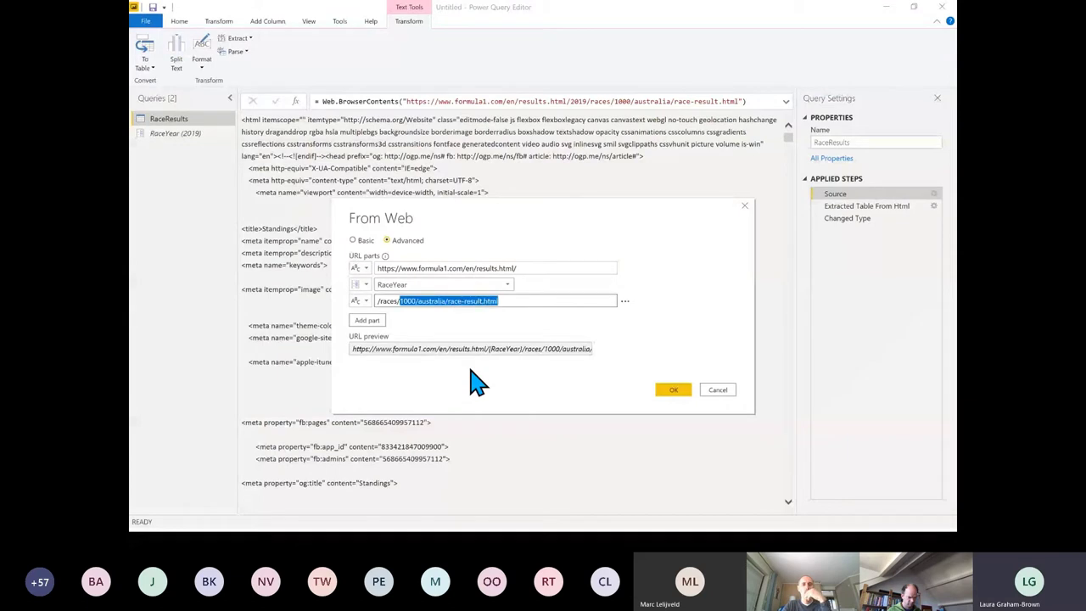
{"action": "key", "text": "Delete"}
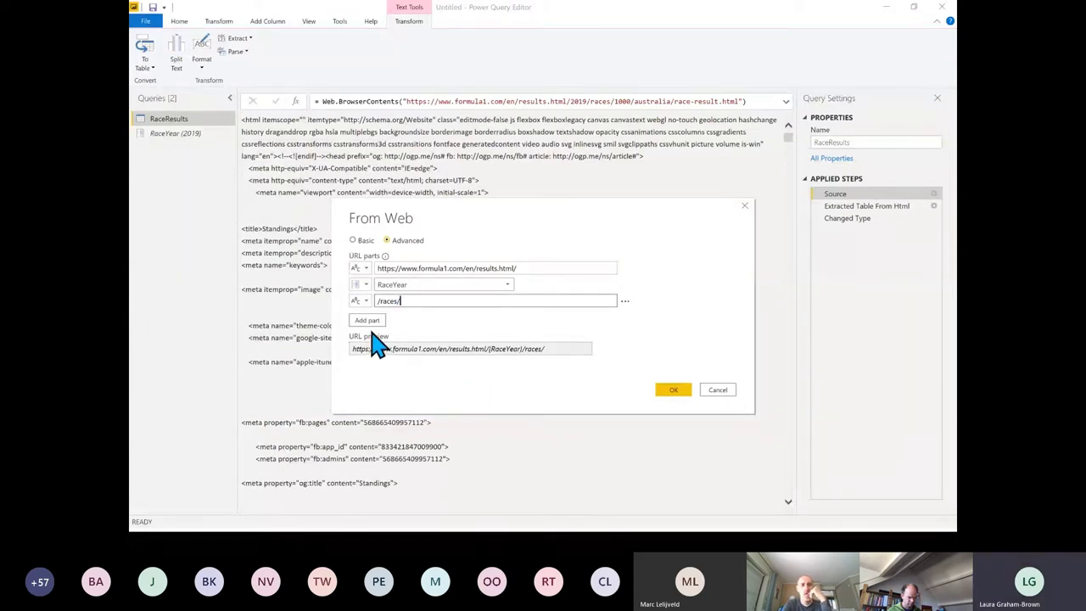
Add a fourth URL part and start a new parameter for it
{"action": "left_click", "coordinate": [370, 320]}
{"action": "left_click", "coordinate": [360, 316]}
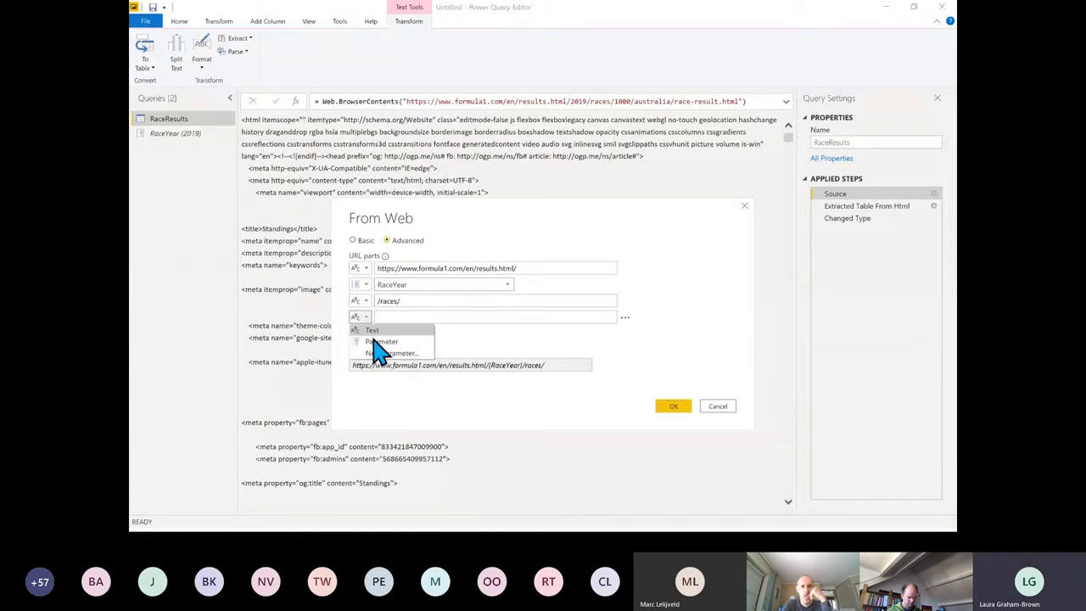
{"action": "left_click", "coordinate": [374, 355]}
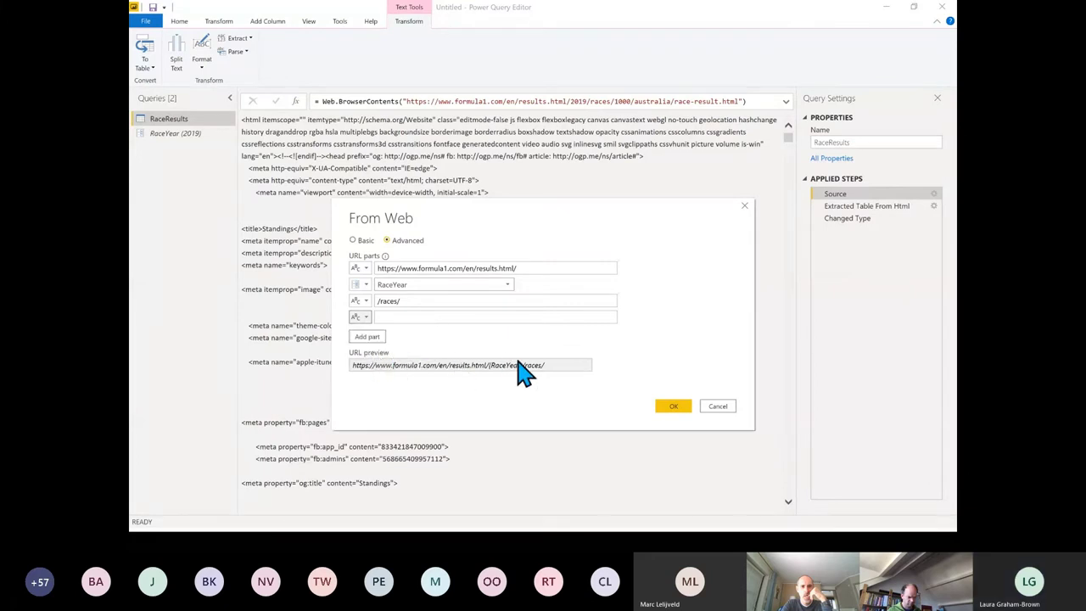
Name the parameter RaceNumber, Text type, current value 1000, and confirm it
{"action": "double_click", "coordinate": [554, 123]}
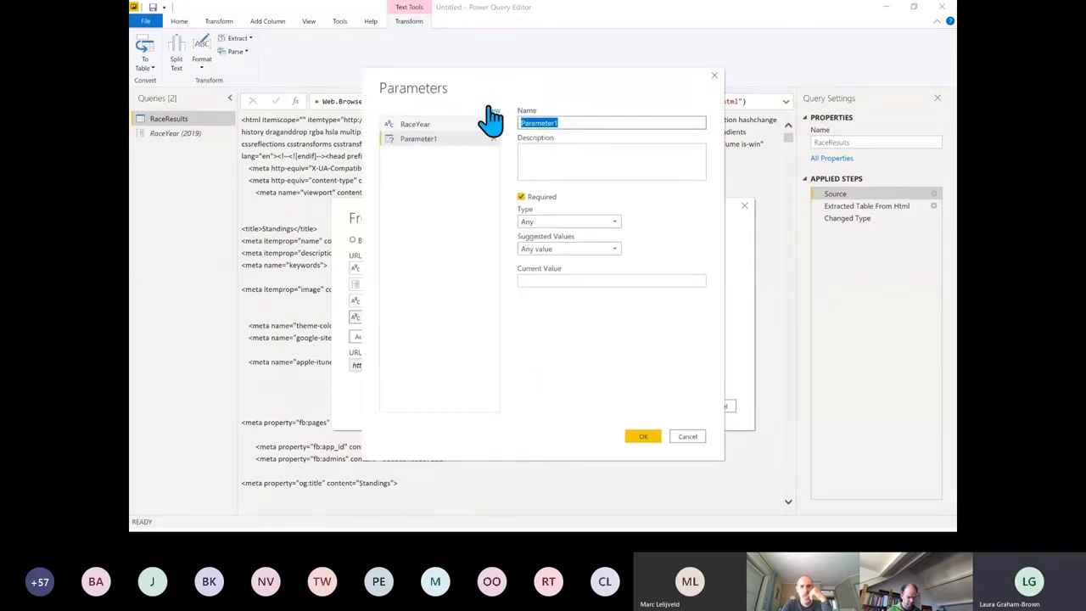
{"action": "type", "text": "RaceNu"}
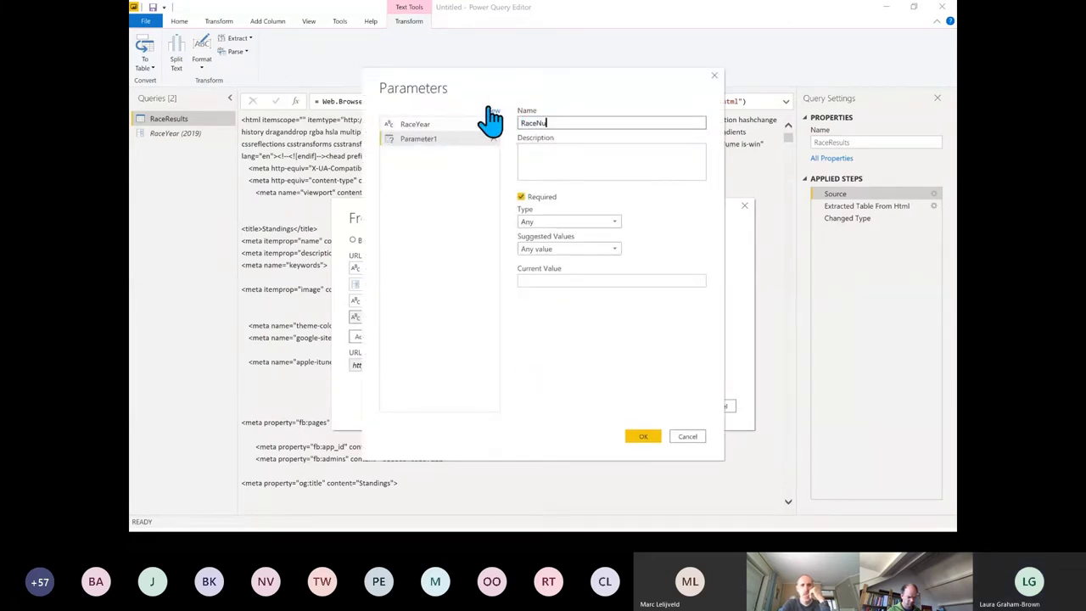
{"action": "type", "text": "mber"}
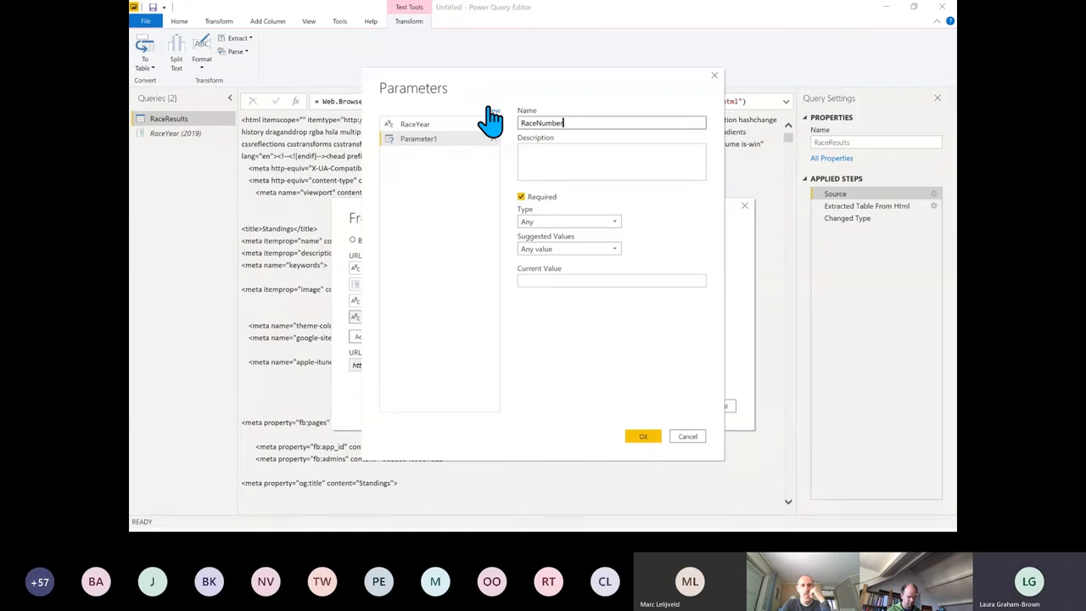
{"action": "left_click", "coordinate": [584, 223]}
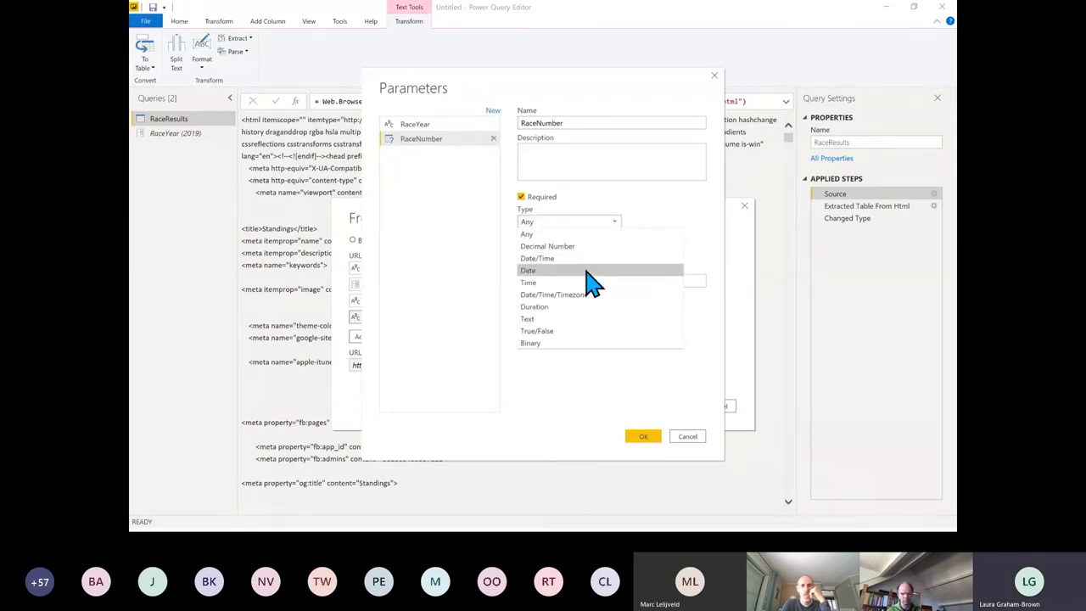
{"action": "left_click", "coordinate": [552, 320]}
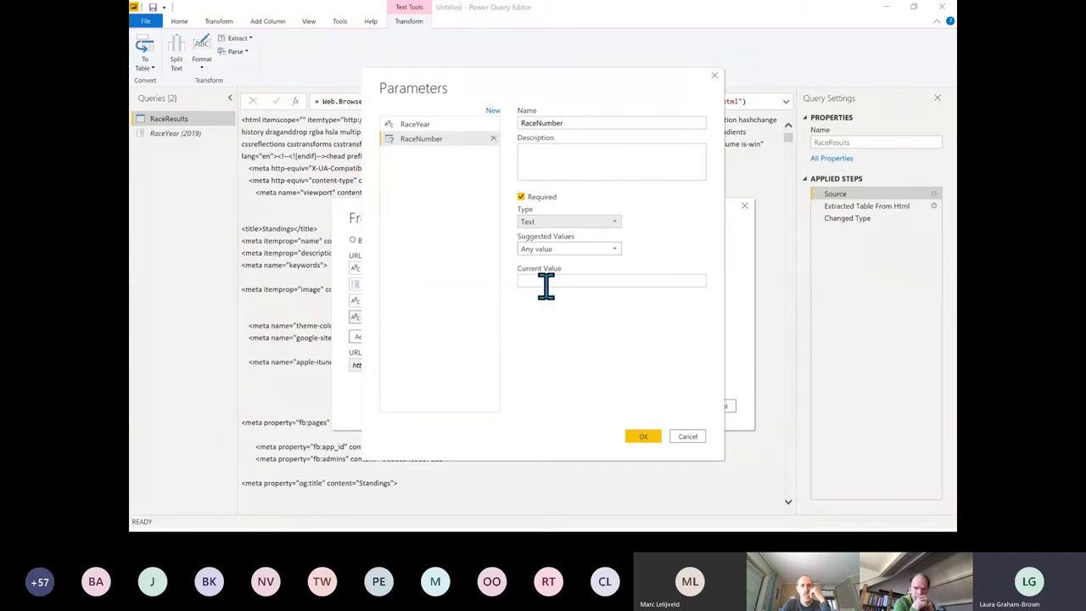
{"action": "left_click", "coordinate": [543, 281]}
{"action": "type", "text": "1000"}
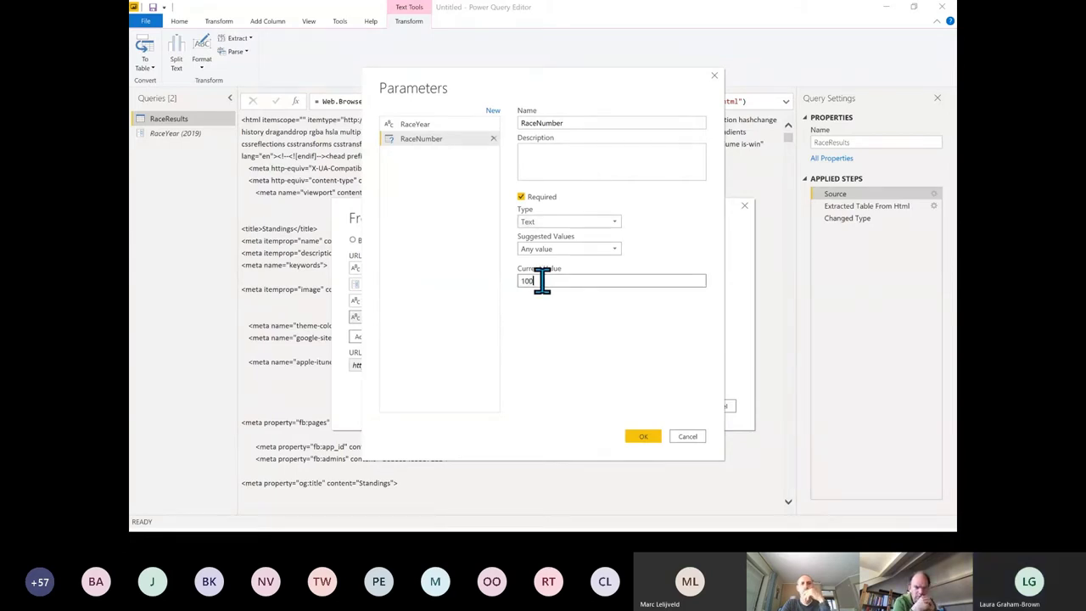
{"action": "left_click", "coordinate": [647, 437]}
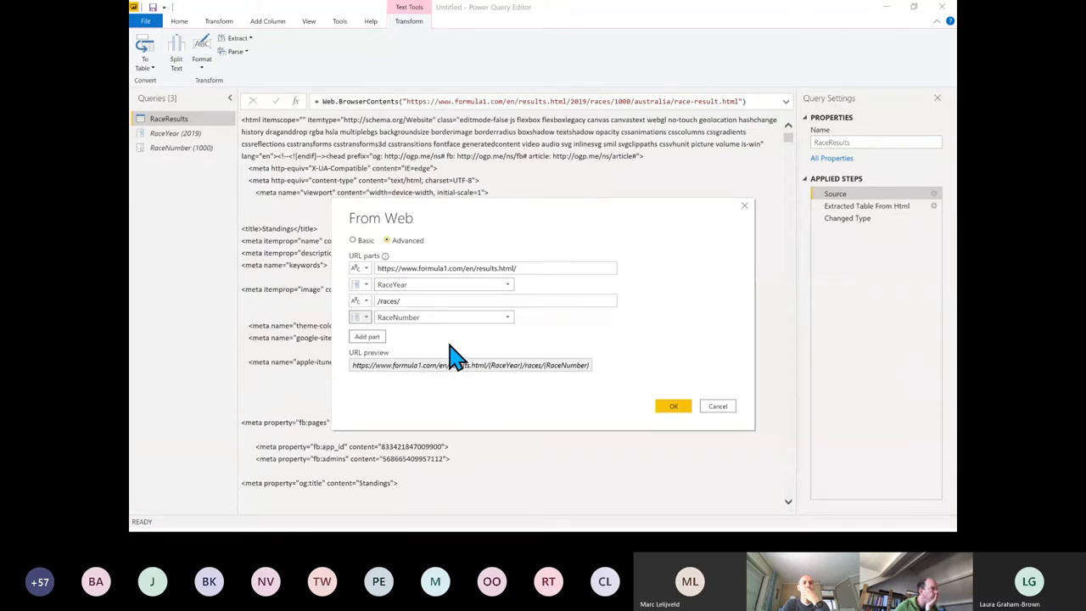
Add a fifth URL part containing / after RaceNumber, followed by an empty sixth part
{"action": "left_click", "coordinate": [370, 338]}
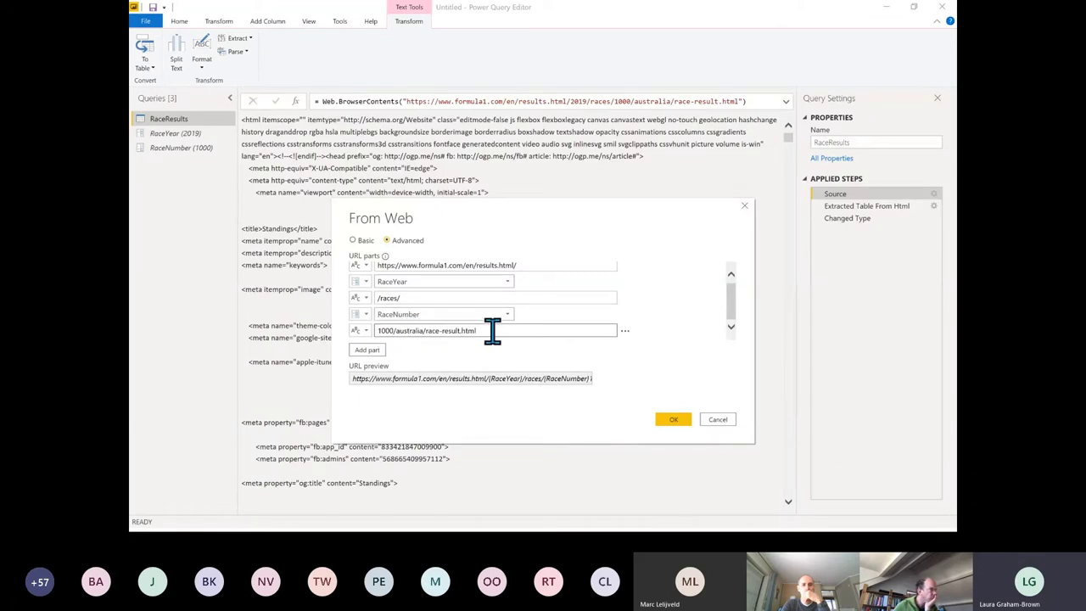
{"action": "left_click_drag", "start_coordinate": [493, 330], "coordinate": [367, 343]}
{"action": "key", "text": "ctrl+c"}
{"action": "type", "text": "/"}
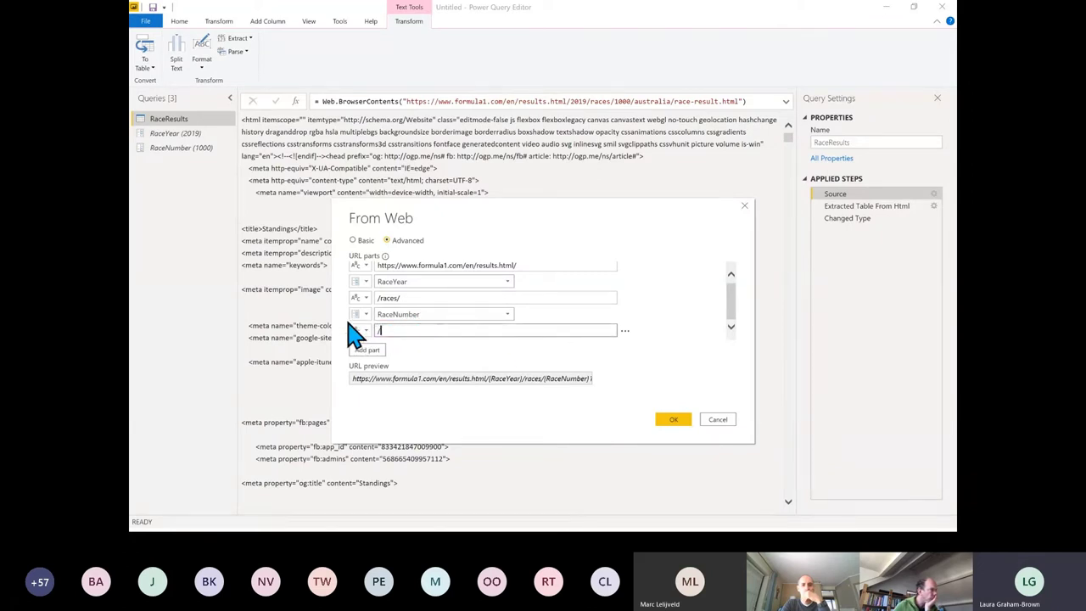
{"action": "left_click", "coordinate": [366, 349]}
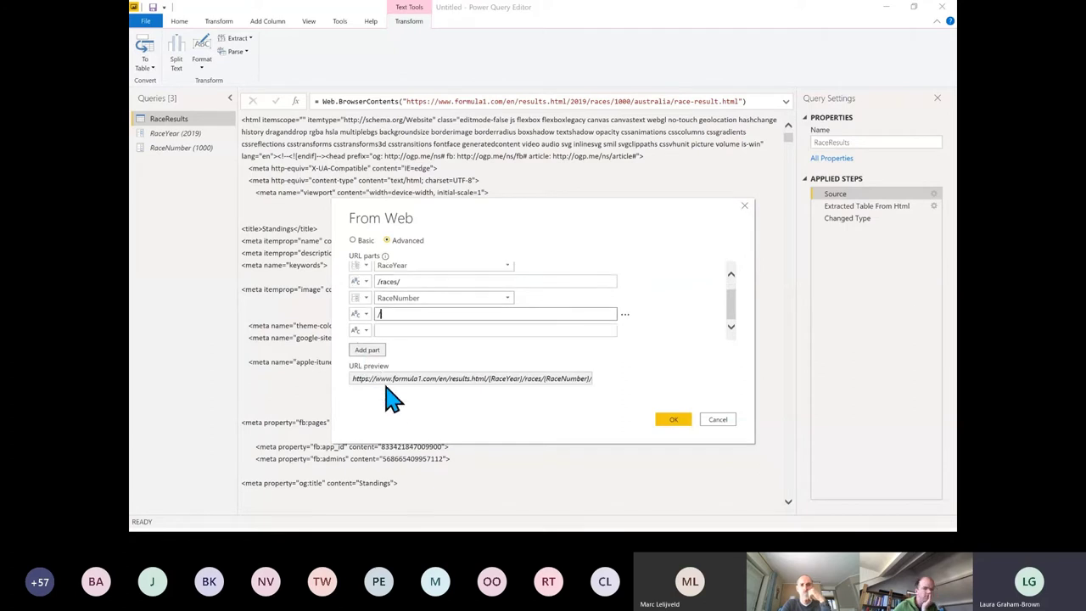
{"action": "left_click", "coordinate": [365, 330]}
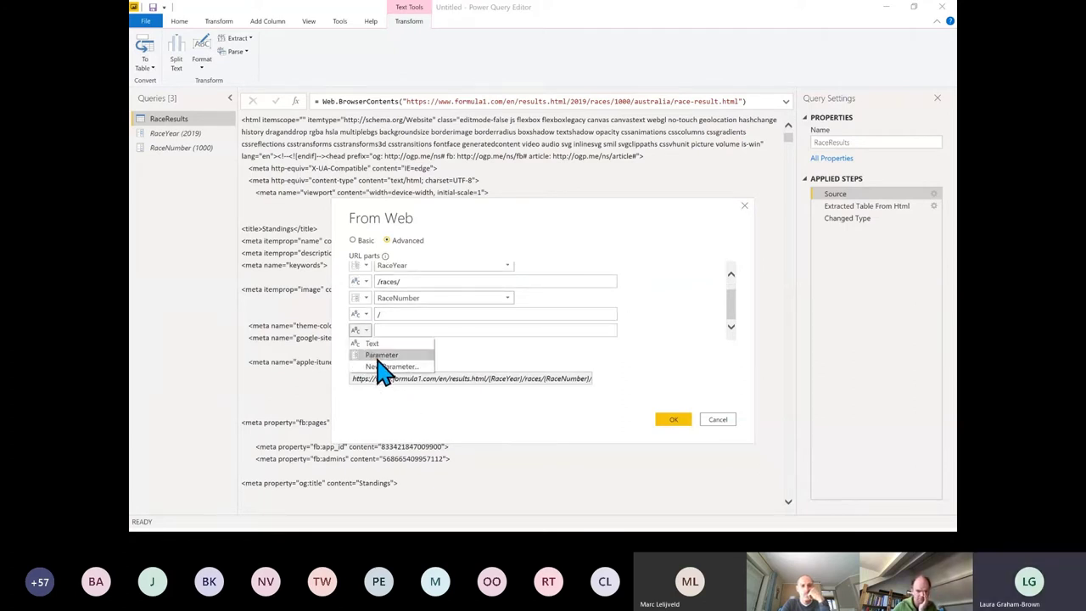
Add a new parameter named RaceName of Text type with current value australia
{"action": "left_click", "coordinate": [379, 367]}
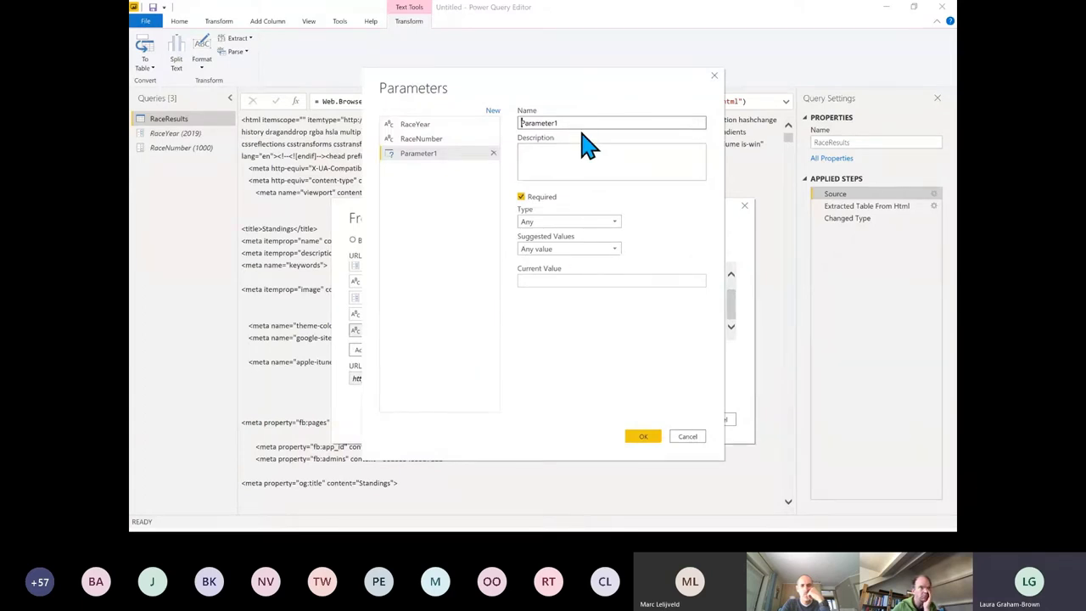
{"action": "left_click_drag", "start_coordinate": [571, 122], "coordinate": [513, 136]}
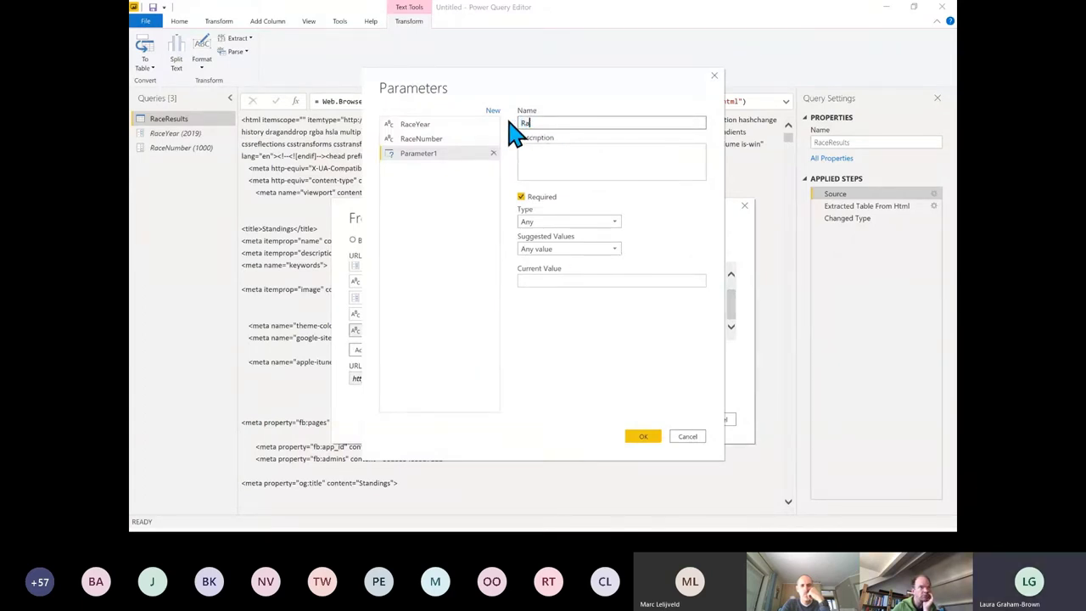
{"action": "type", "text": "RaceName"}
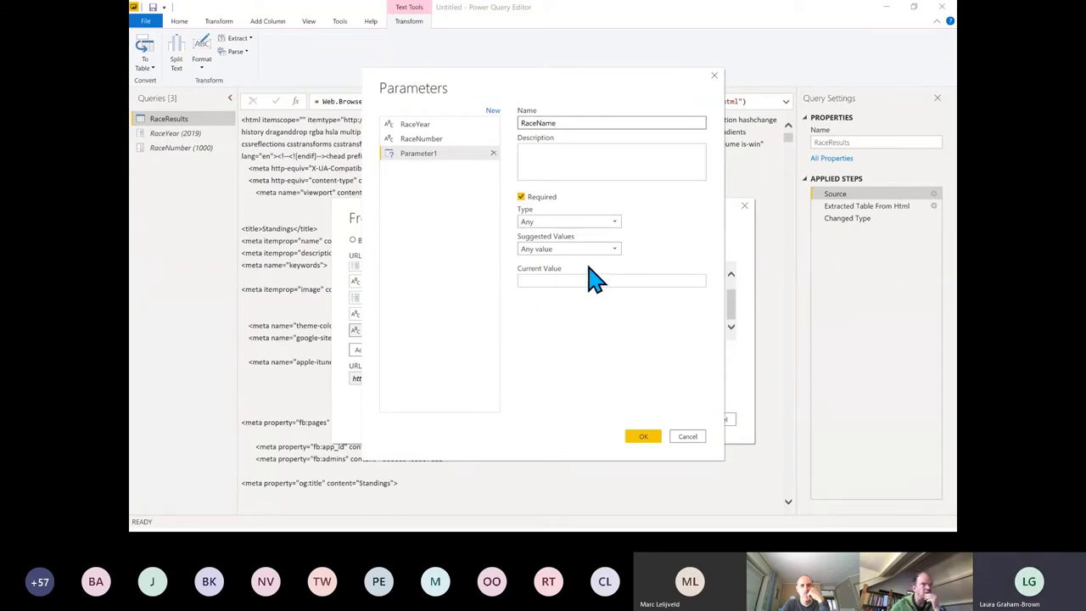
{"action": "left_click", "coordinate": [570, 222]}
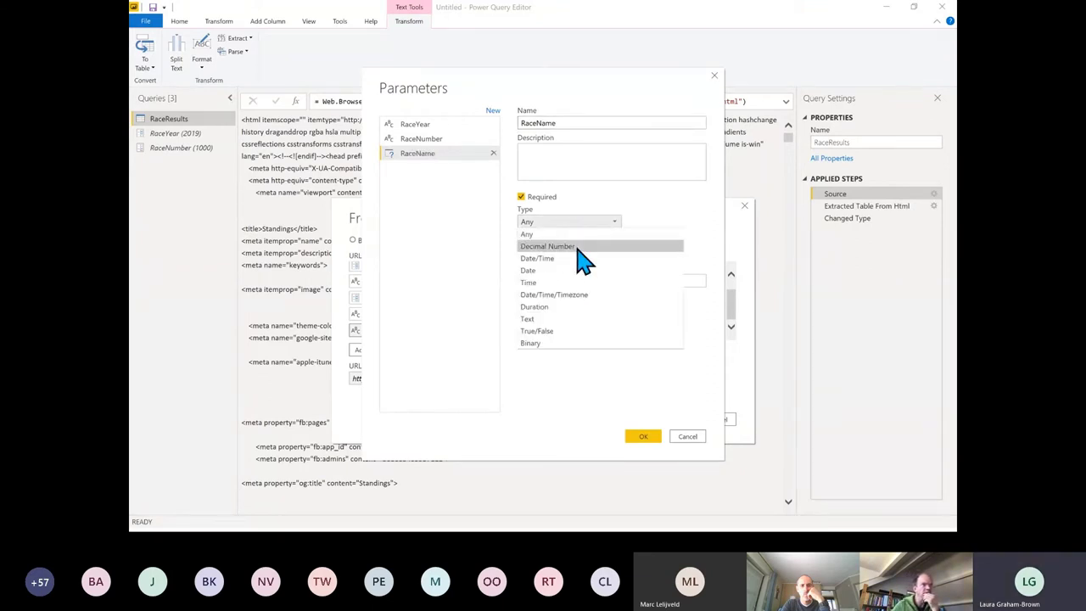
{"action": "left_click", "coordinate": [562, 319]}
{"action": "left_click", "coordinate": [544, 280]}
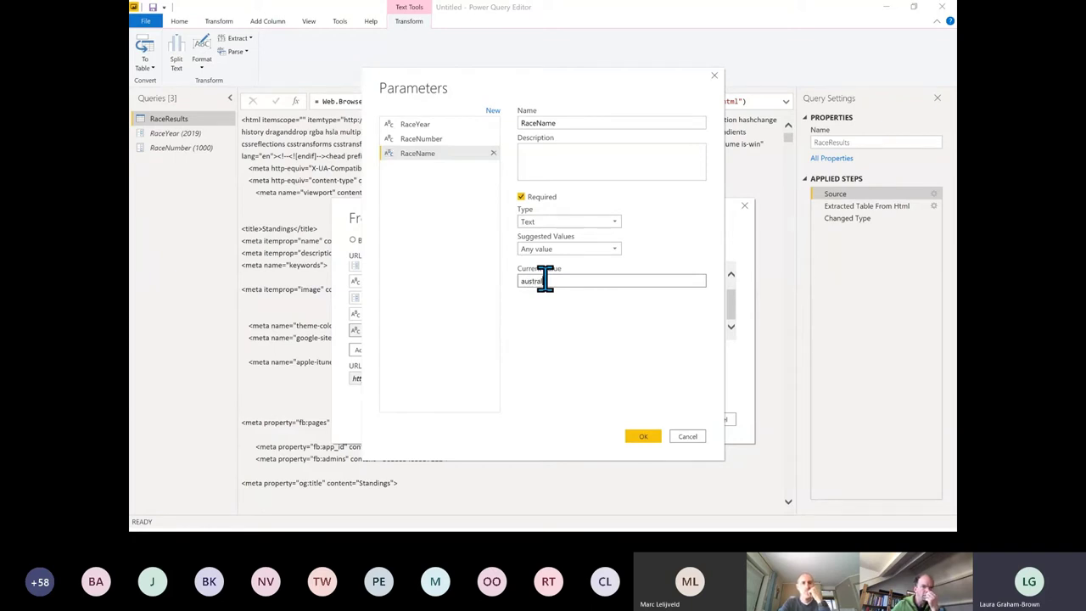
{"action": "type", "text": "australiaa"}
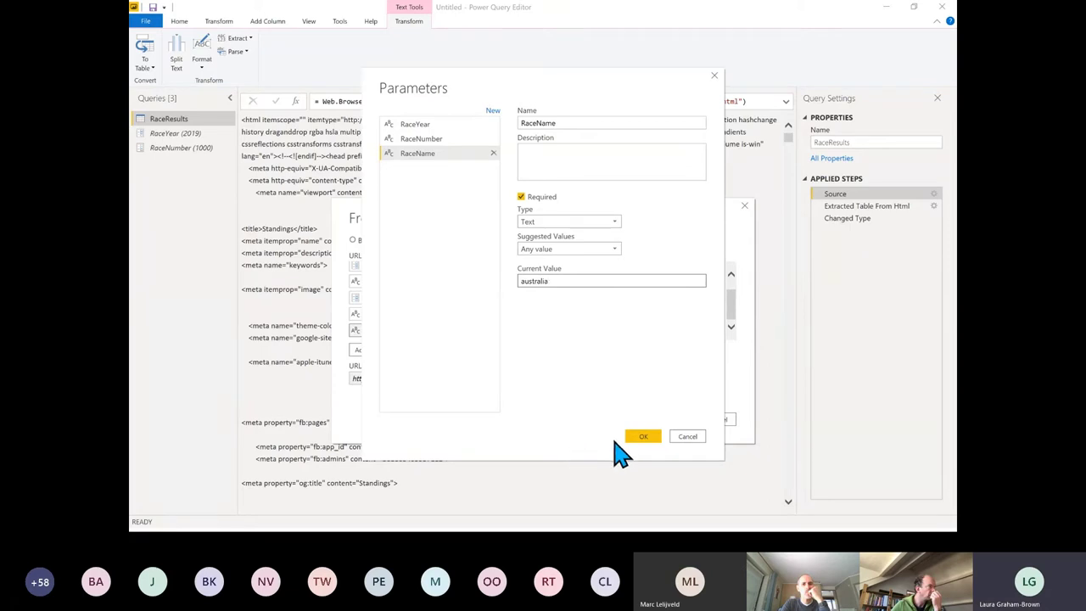
Confirm RaceName, set the last URL part to /race-result.html, and apply the web address
{"action": "left_click", "coordinate": [642, 437]}
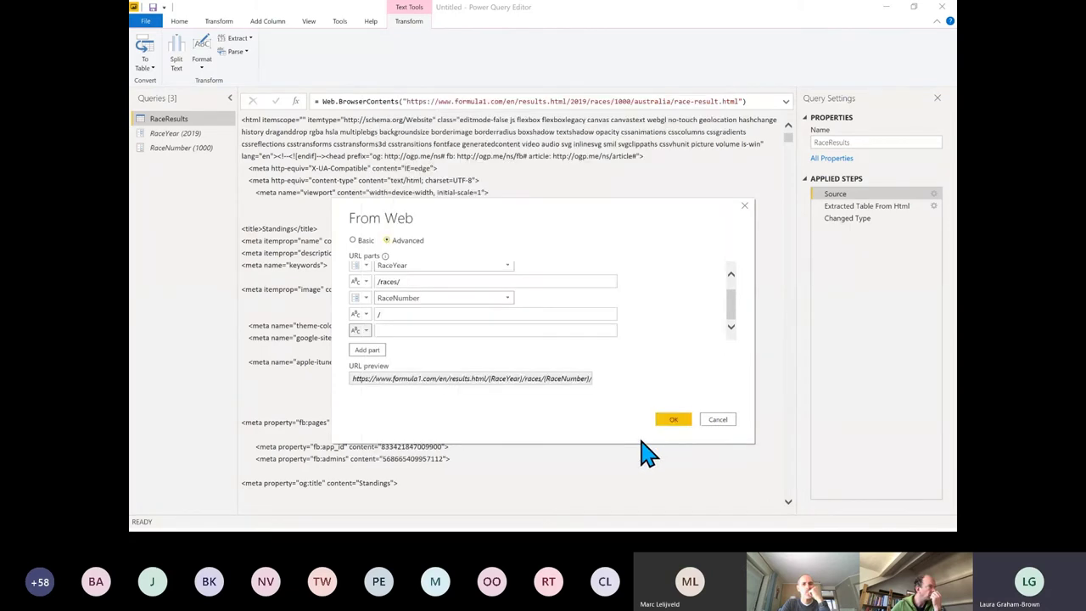
{"action": "left_click", "coordinate": [391, 330]}
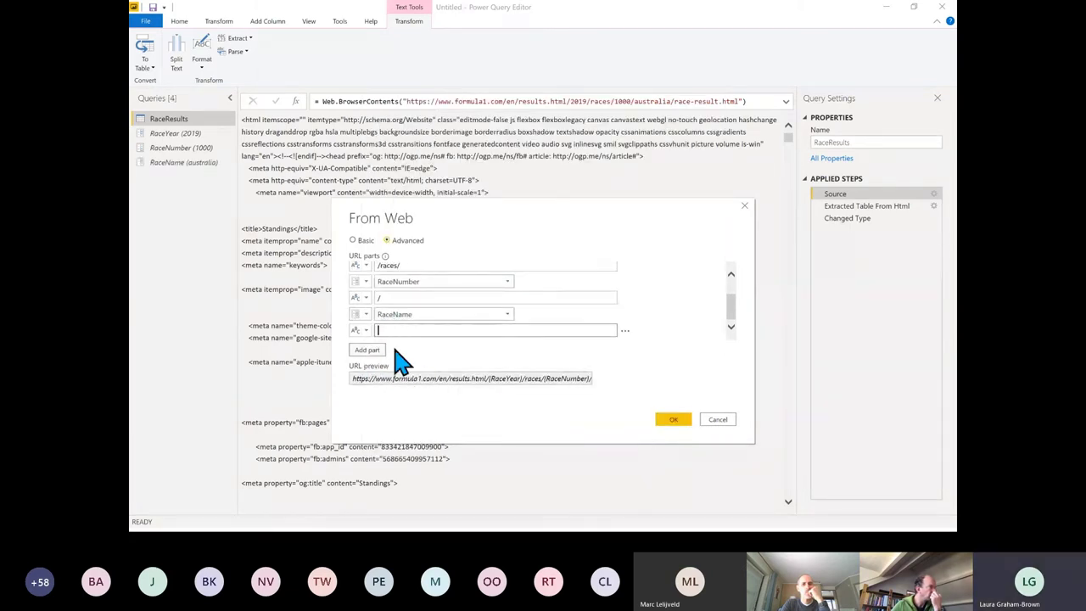
{"action": "key", "text": "ctrl+v"}
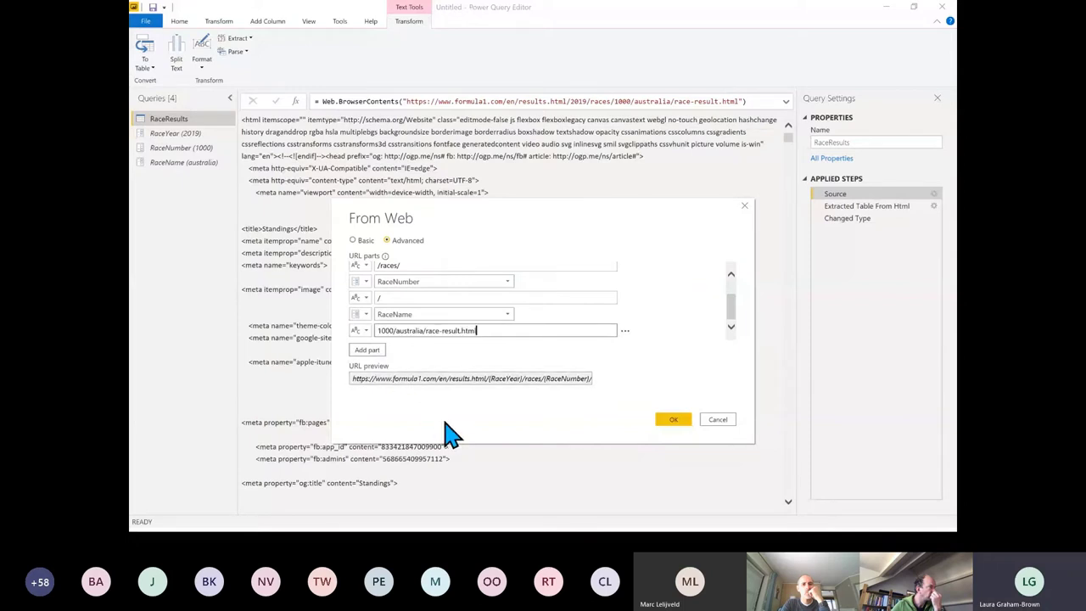
{"action": "left_click", "coordinate": [425, 330]}
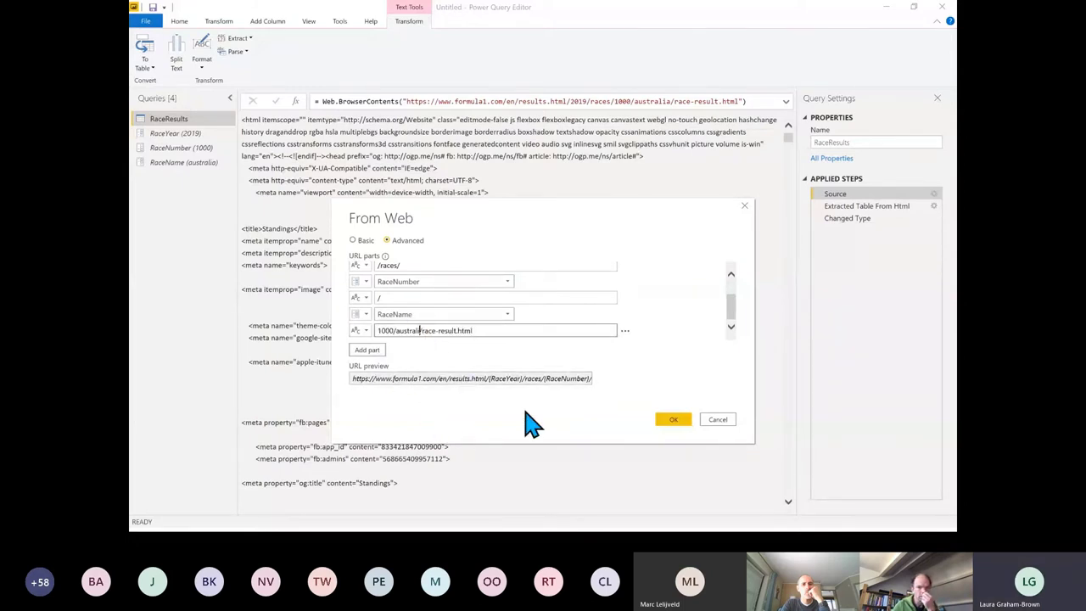
{"action": "key", "text": "BackSpace"}
{"action": "key", "text": "BackSpace"}
{"action": "key", "text": "BackSpace"}
{"action": "key", "text": "BackSpace"}
{"action": "key", "text": "BackSpace"}
{"action": "key", "text": "BackSpace"}
{"action": "key", "text": "BackSpace"}
{"action": "key", "text": "BackSpace"}
{"action": "key", "text": "BackSpace"}
{"action": "key", "text": "BackSpace"}
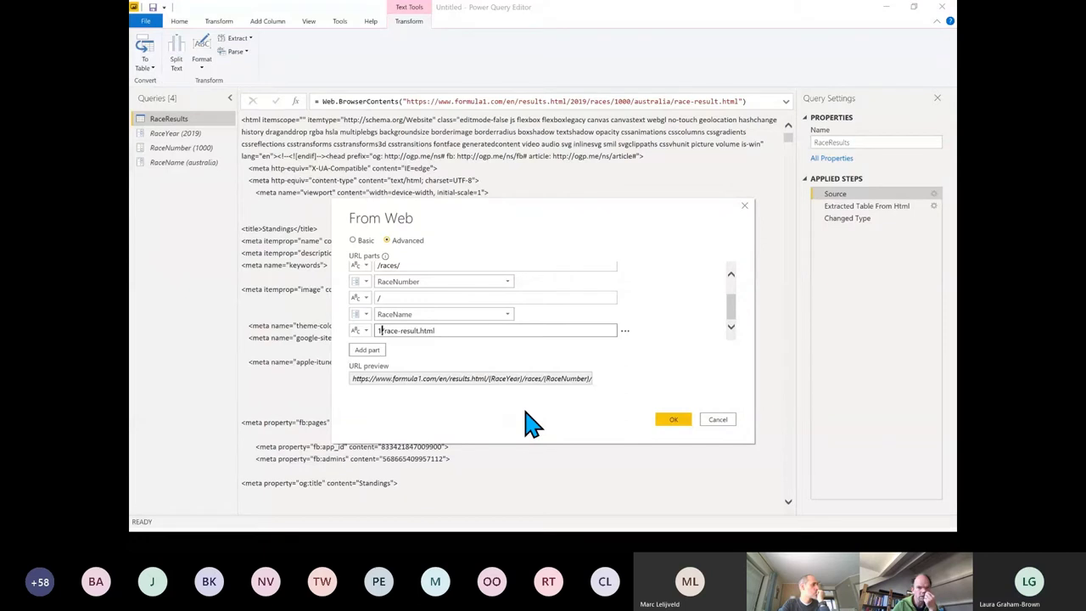
{"action": "type", "text": "/"}
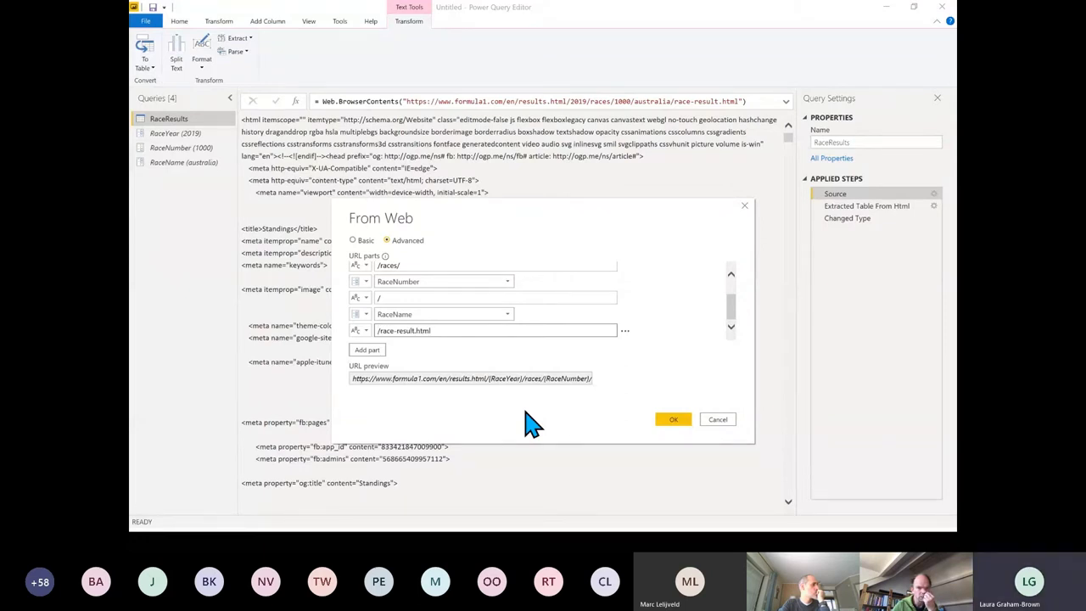
{"action": "left_click", "coordinate": [360, 379]}
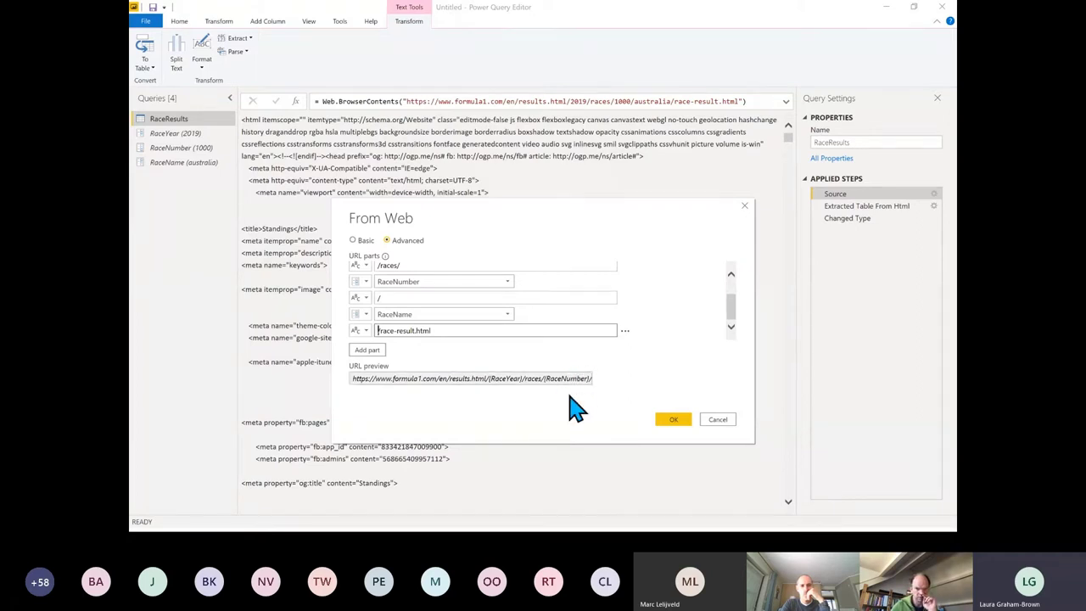
{"action": "left_click", "coordinate": [675, 423]}
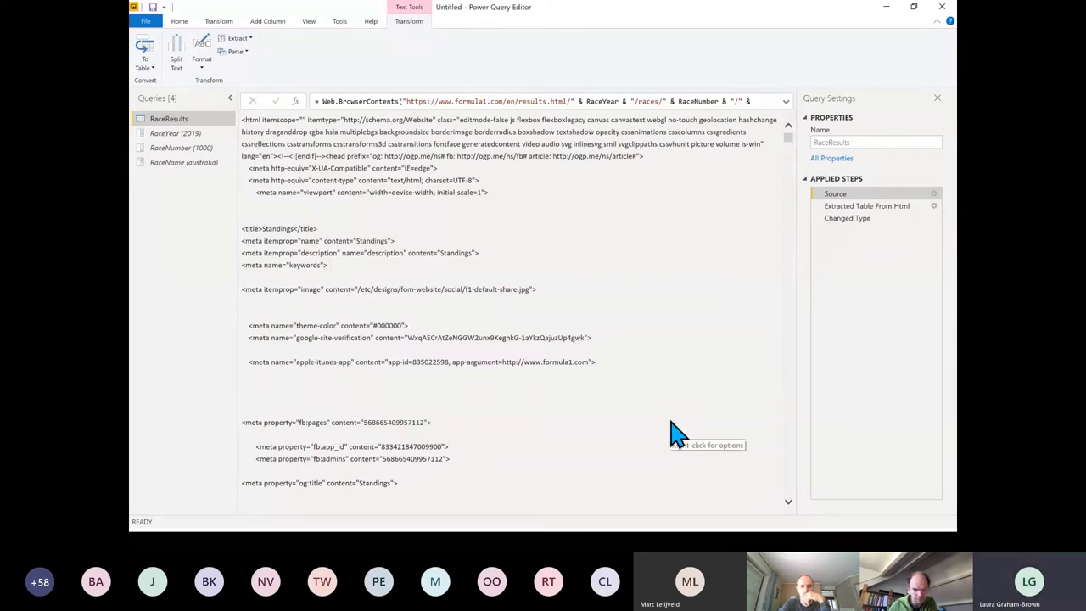
Check the RaceYear, RaceNumber and RaceName values, then return to the RaceResults table
{"action": "left_click", "coordinate": [169, 137]}
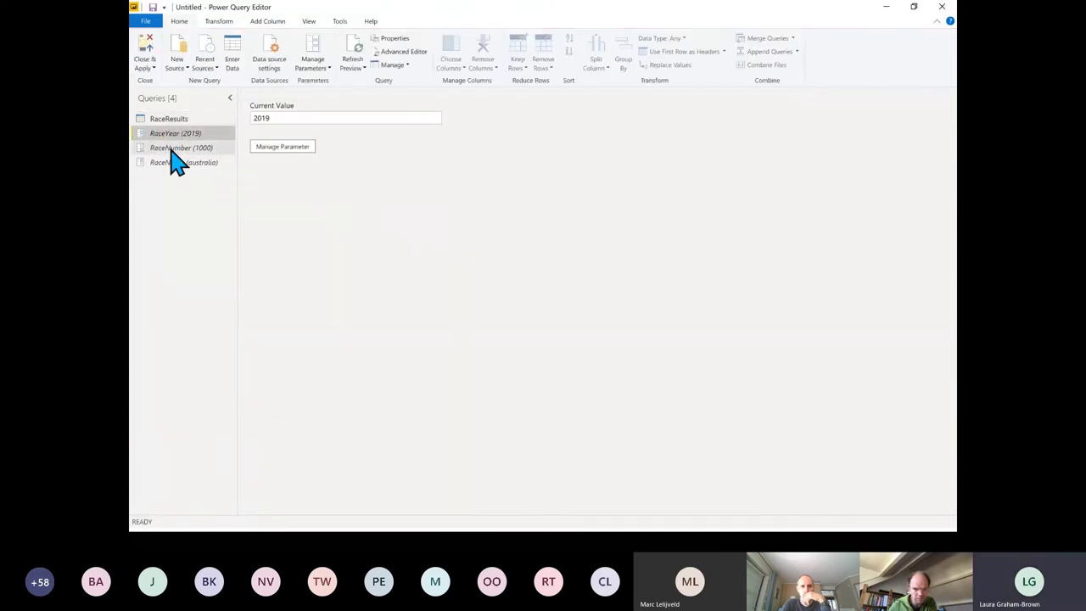
{"action": "left_click", "coordinate": [171, 150]}
{"action": "left_click", "coordinate": [170, 162]}
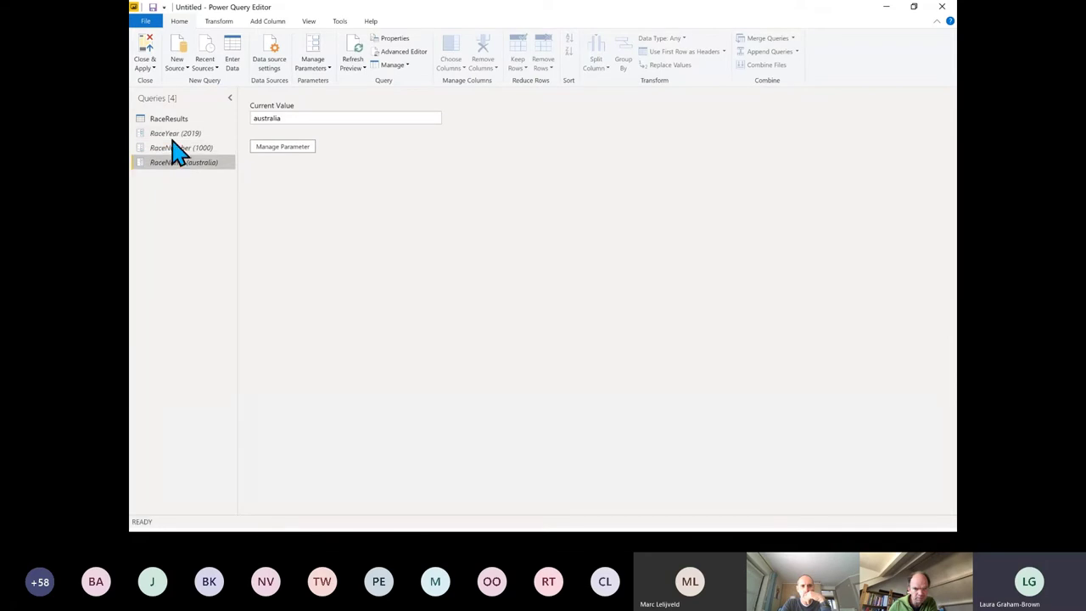
{"action": "left_click", "coordinate": [174, 123]}
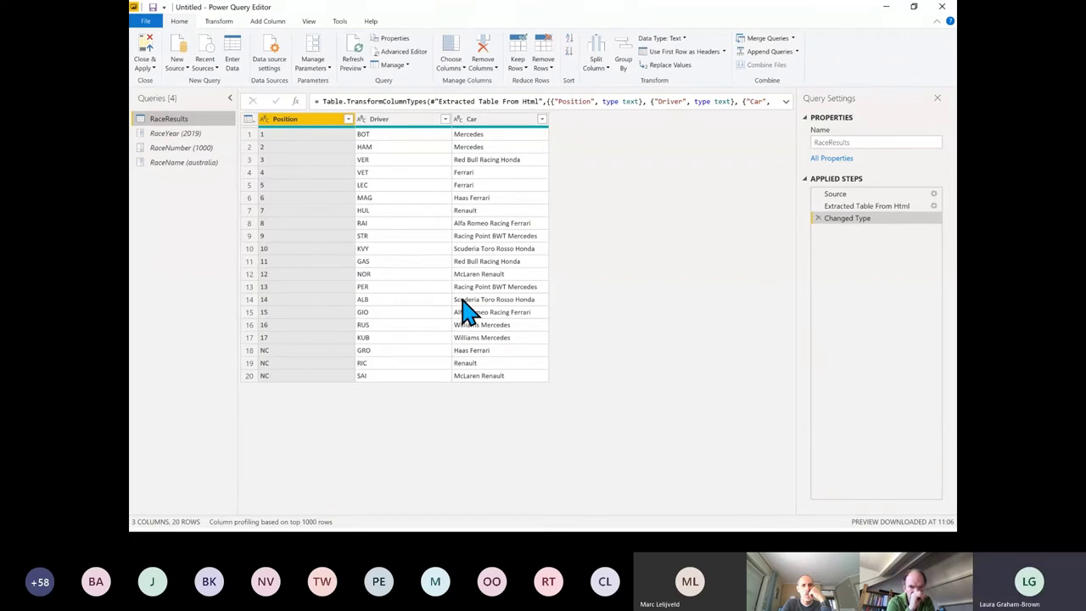
Create the fnGetRaceResults function from the RaceResults query
{"action": "right_click", "coordinate": [176, 129]}
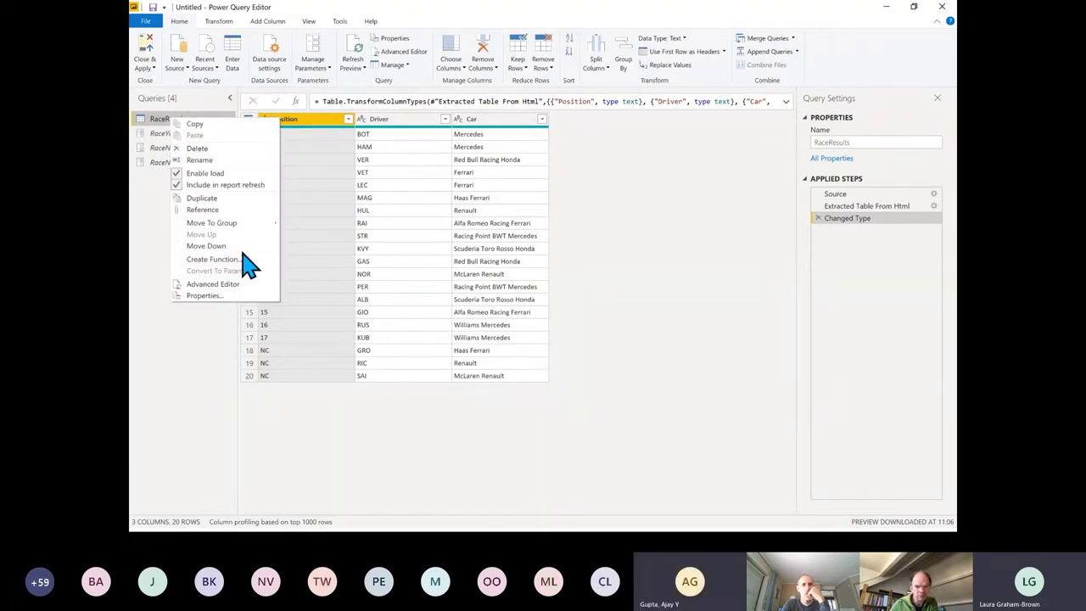
{"action": "left_click", "coordinate": [217, 259]}
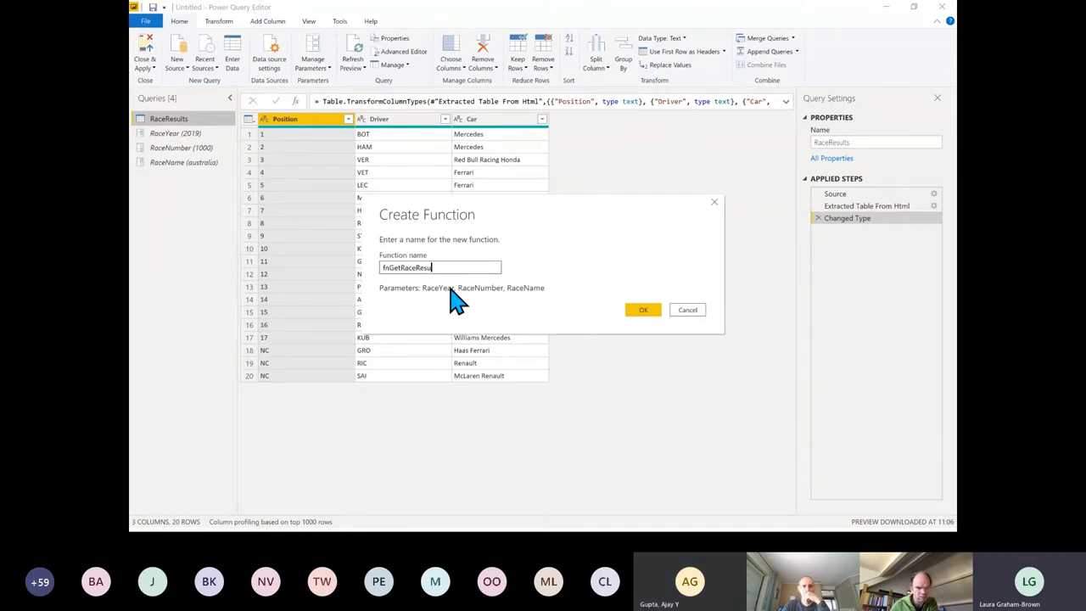
{"action": "left_click", "coordinate": [650, 314]}
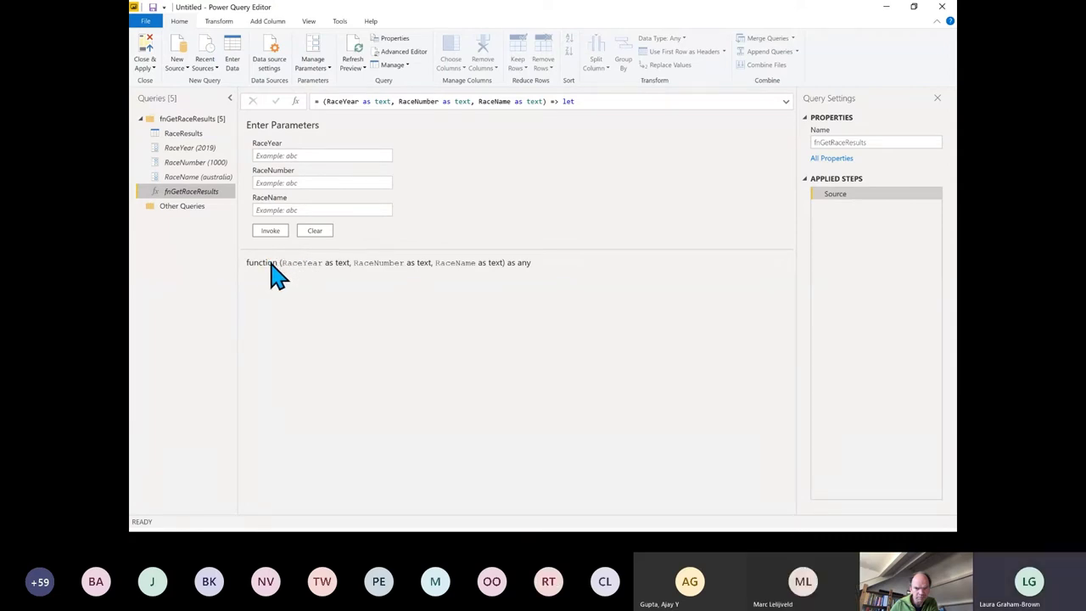
Invoke fnGetRaceResults with 2019, 1001 and bahrain
{"action": "left_click", "coordinate": [292, 155]}
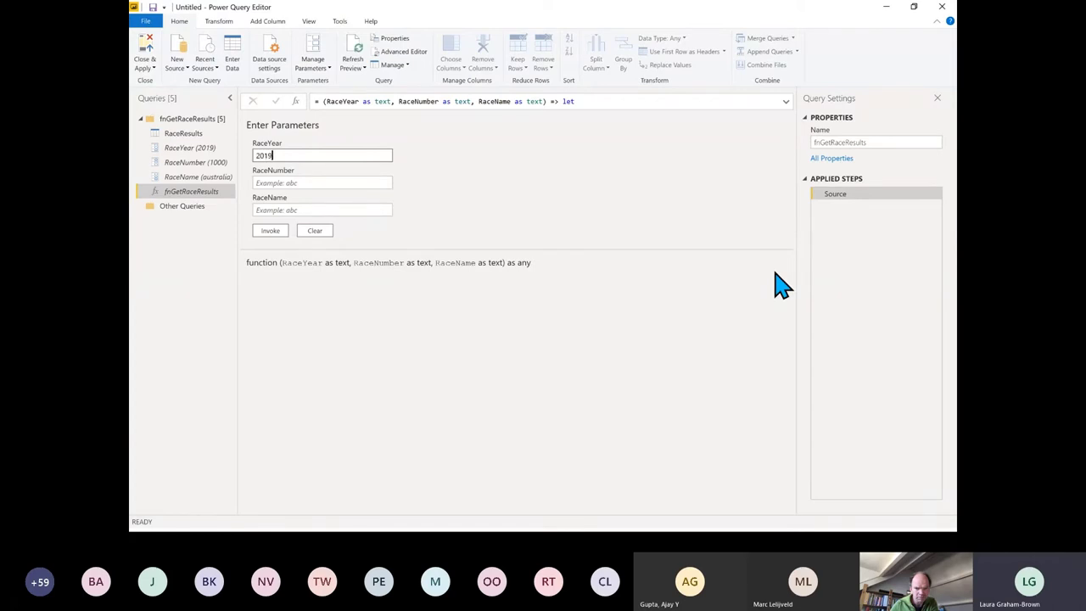
{"action": "left_click", "coordinate": [317, 182]}
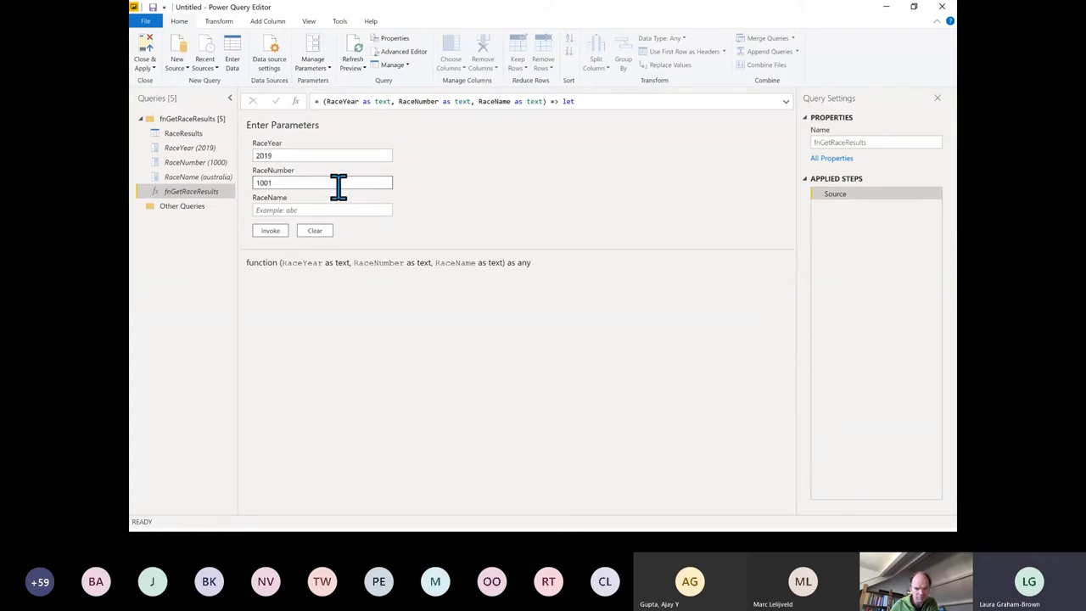
{"action": "left_click", "coordinate": [315, 210]}
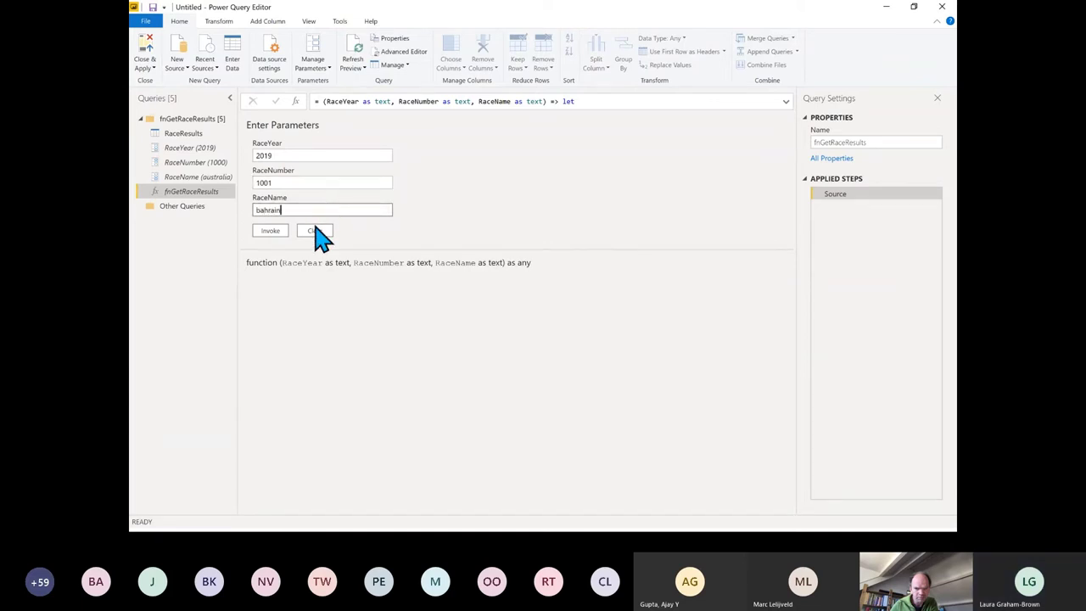
{"action": "left_click", "coordinate": [264, 237]}
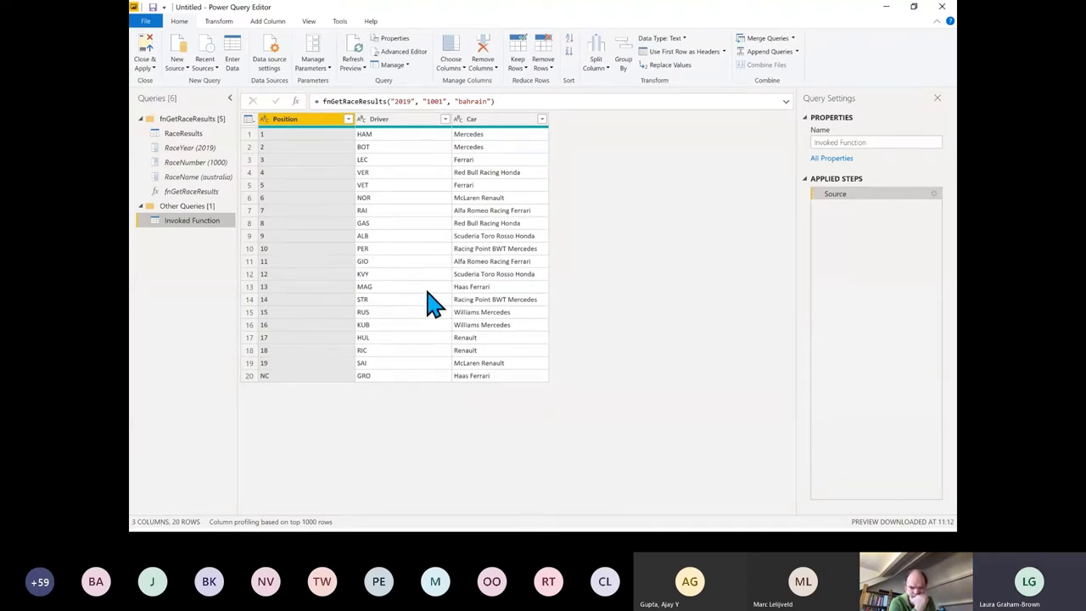
In Edge, shorten the race-result address to the 2019 results URL and load it
{"action": "key", "text": "alt+Tab"}
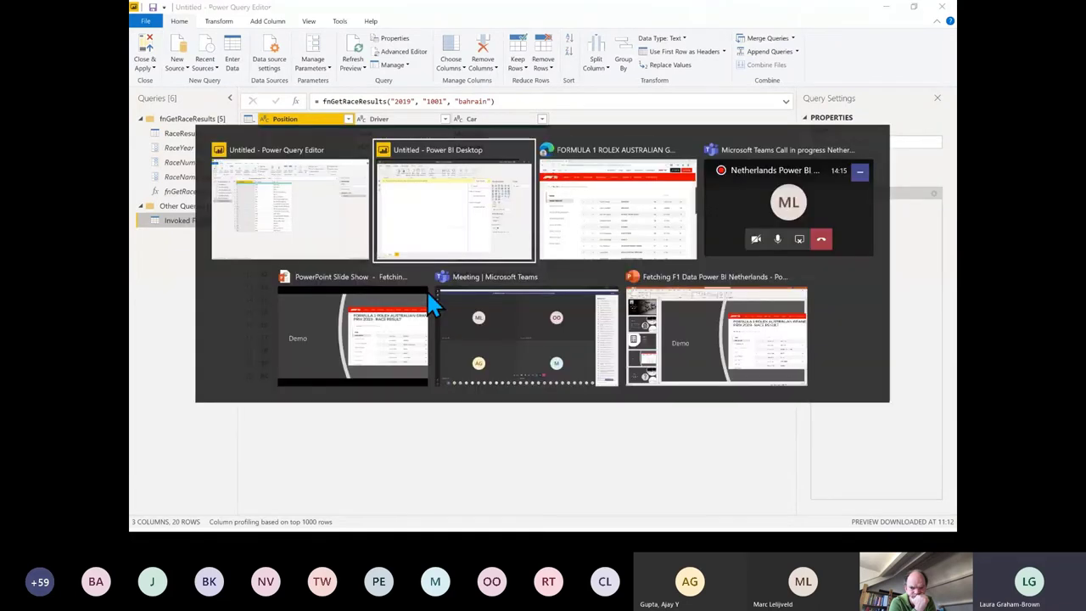
{"action": "key", "text": "alt+Tab"}
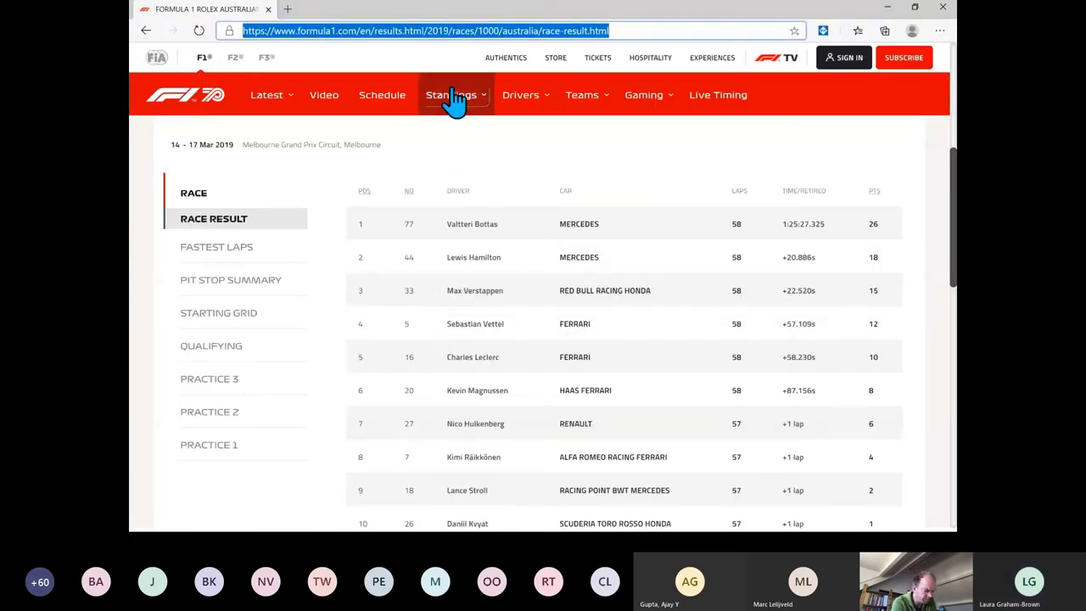
{"action": "left_click_drag", "start_coordinate": [458, 30], "coordinate": [650, 31]}
{"action": "key", "text": "BackSpace"}
{"action": "key", "text": "BackSpace"}
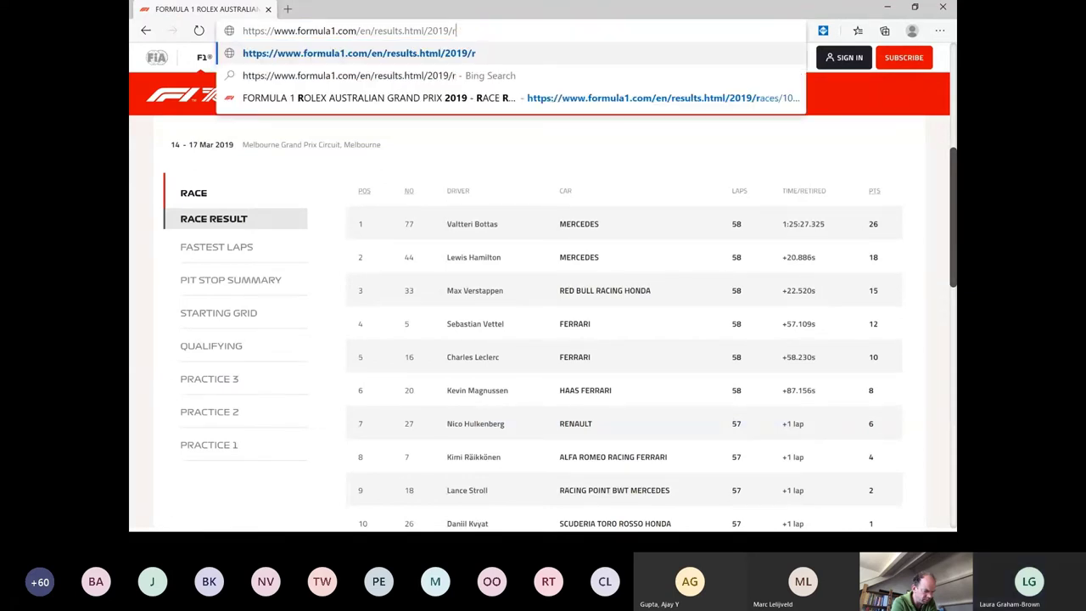
{"action": "key", "text": "Return"}
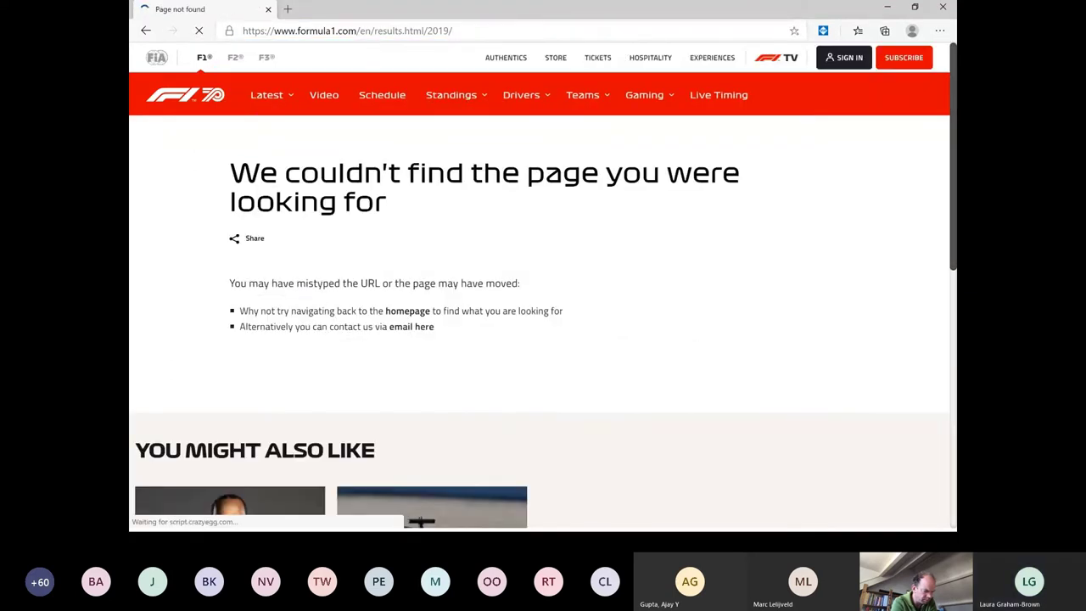
Open Standings' 2019 season race results, select its address, and return to Power Query
{"action": "left_click", "coordinate": [396, 109]}
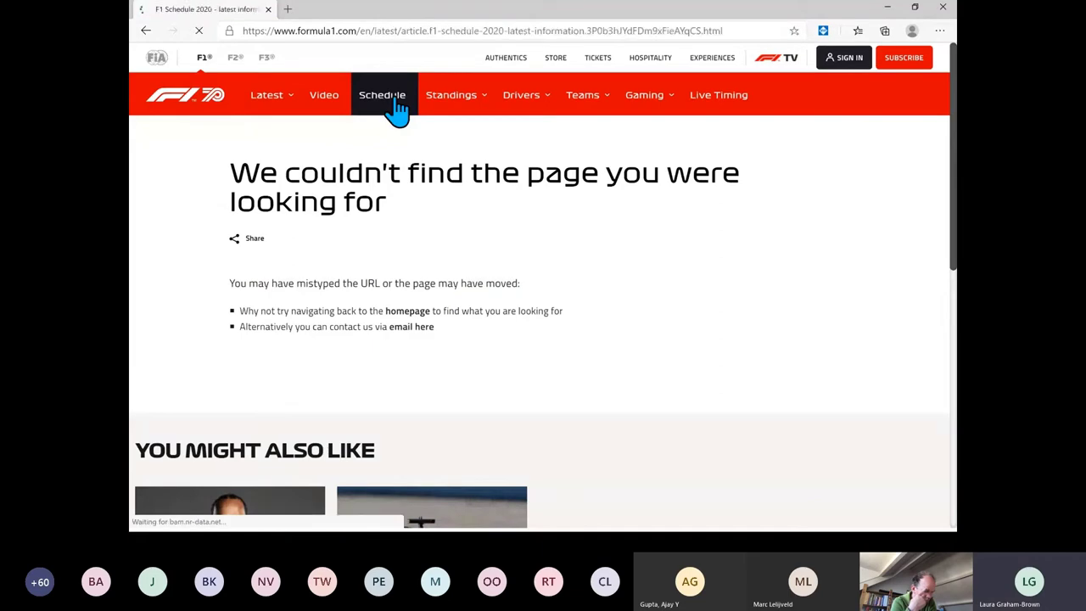
{"action": "left_click", "coordinate": [146, 31]}
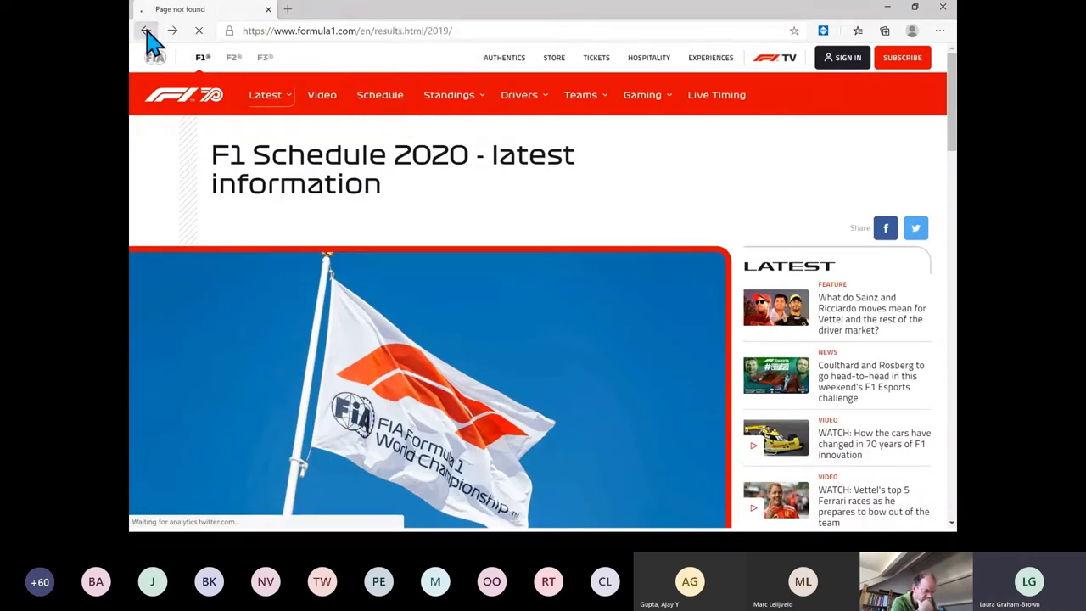
{"action": "left_click", "coordinate": [146, 31]}
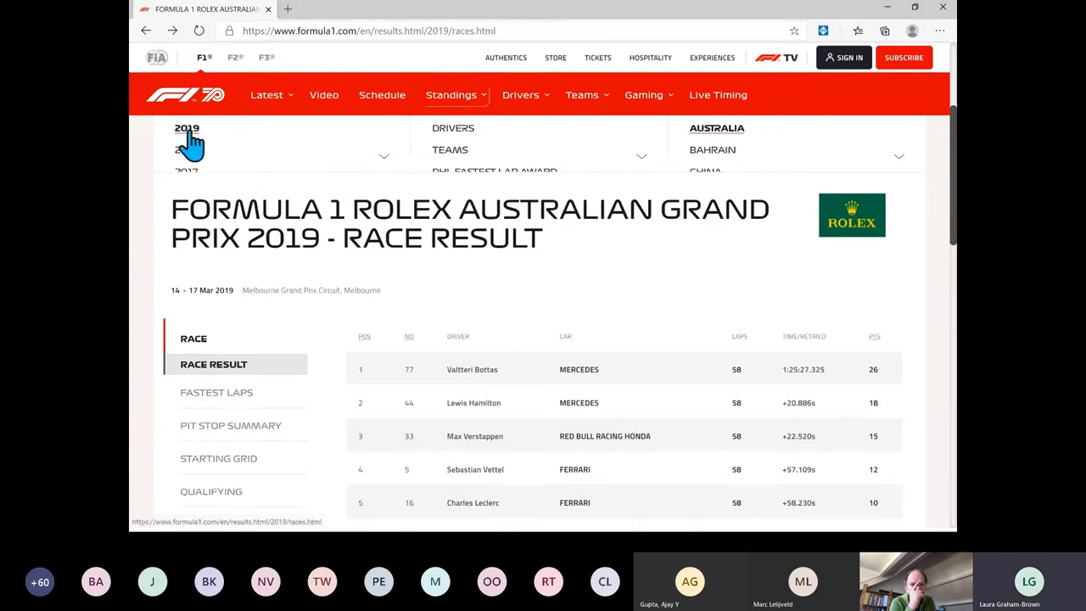
{"action": "left_click", "coordinate": [390, 109]}
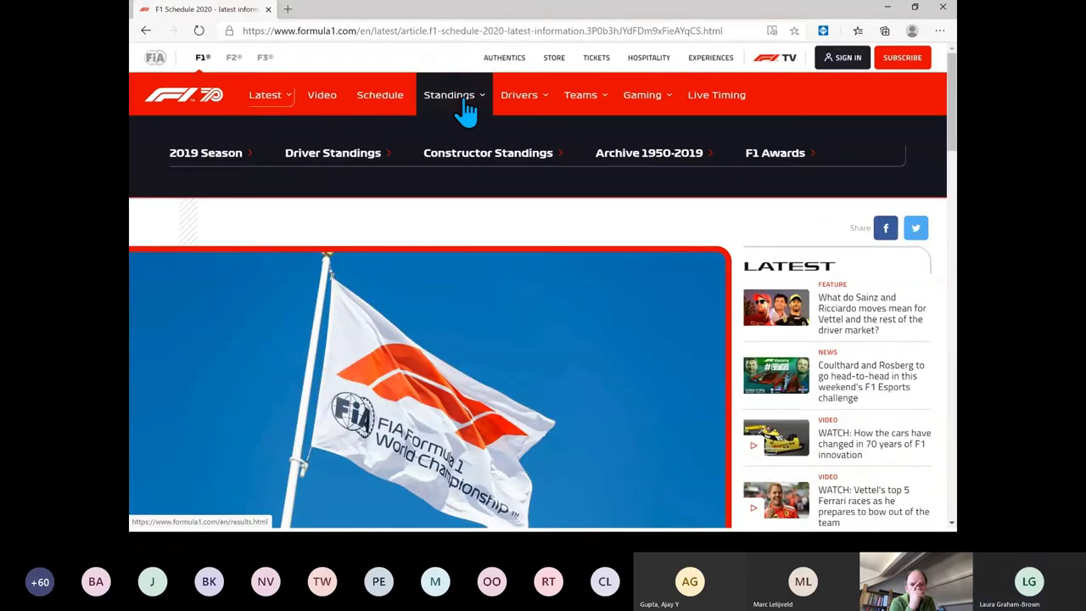
{"action": "left_click", "coordinate": [465, 100]}
{"action": "left_click", "coordinate": [384, 98]}
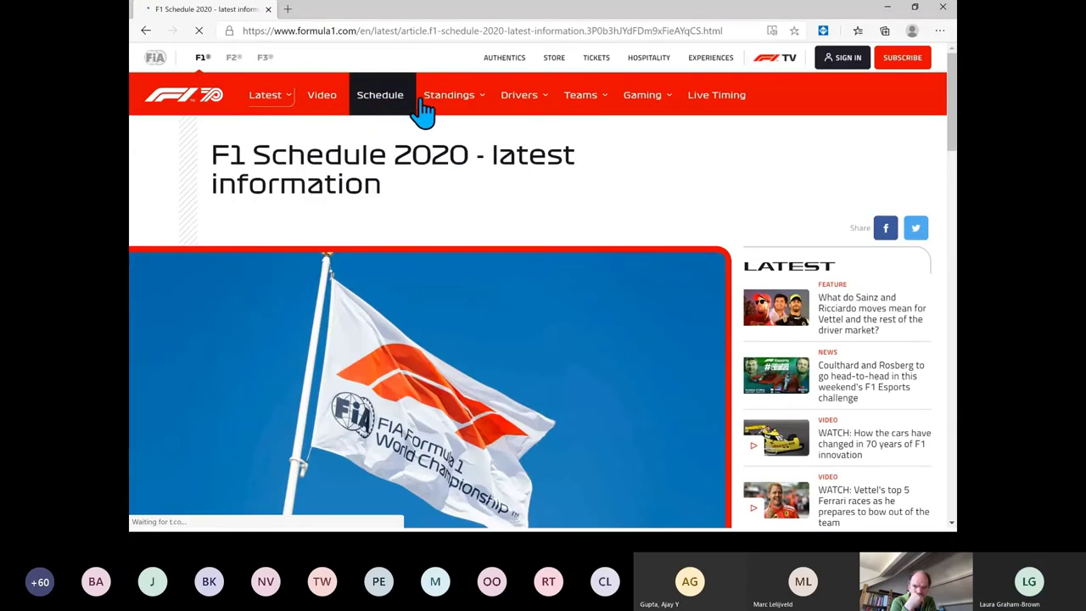
{"action": "left_click", "coordinate": [451, 101]}
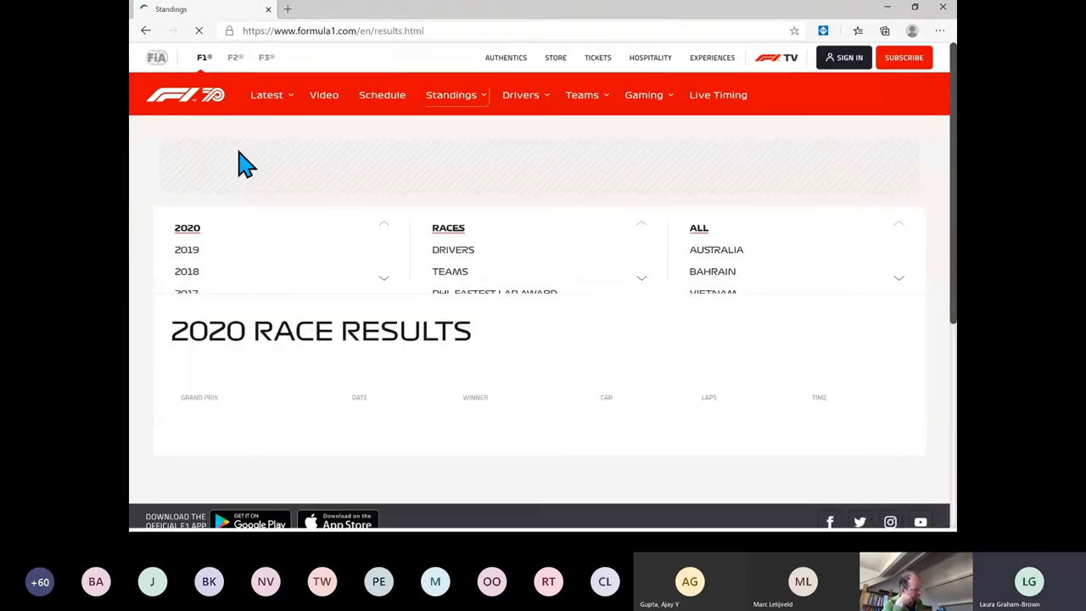
{"action": "mouse_move", "coordinate": [482, 108]}
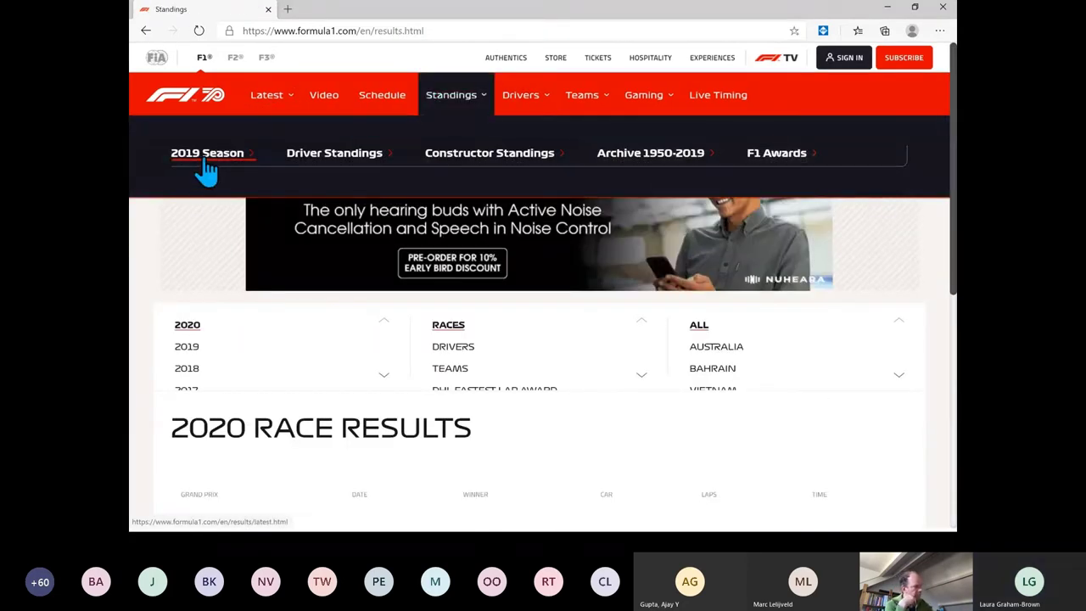
{"action": "left_click", "coordinate": [206, 166]}
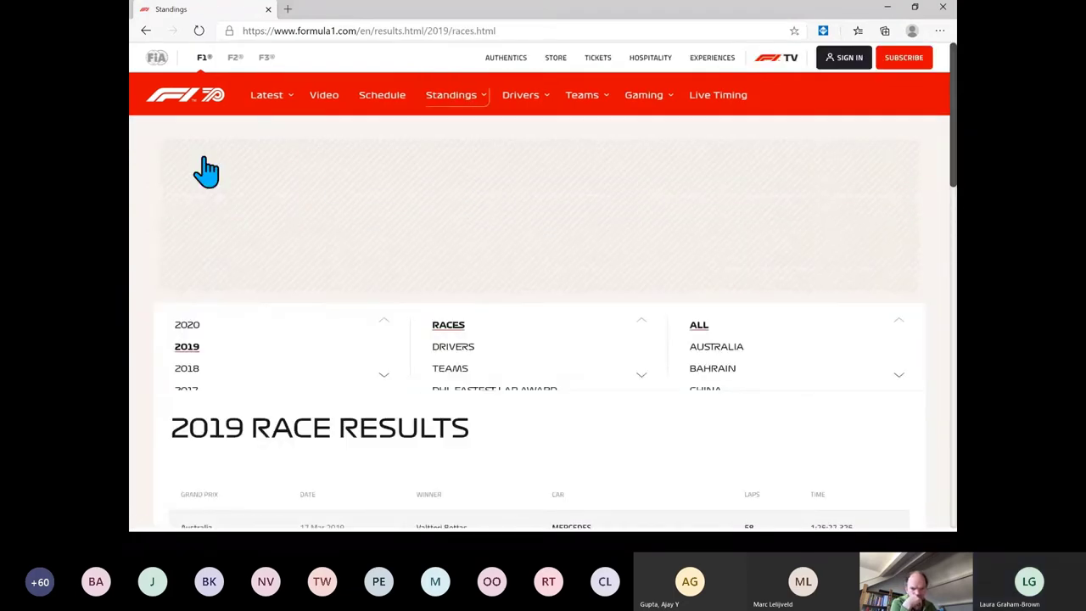
{"action": "scroll", "coordinate": [388, 296], "scroll_direction": "down", "scroll_amount": 4}
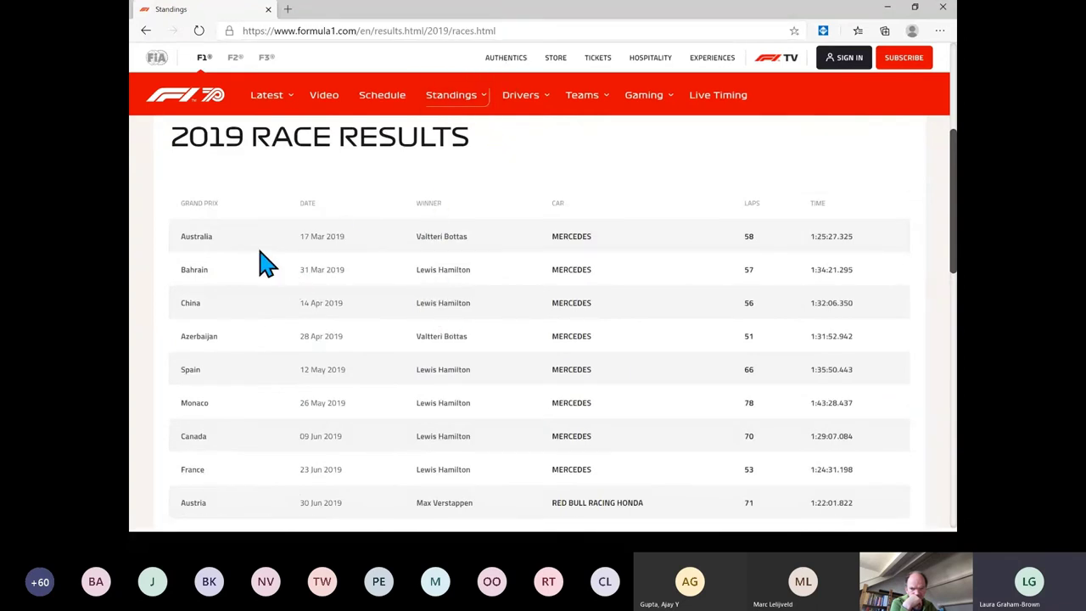
{"action": "left_click", "coordinate": [528, 34]}
{"action": "key", "text": "ctrl+c"}
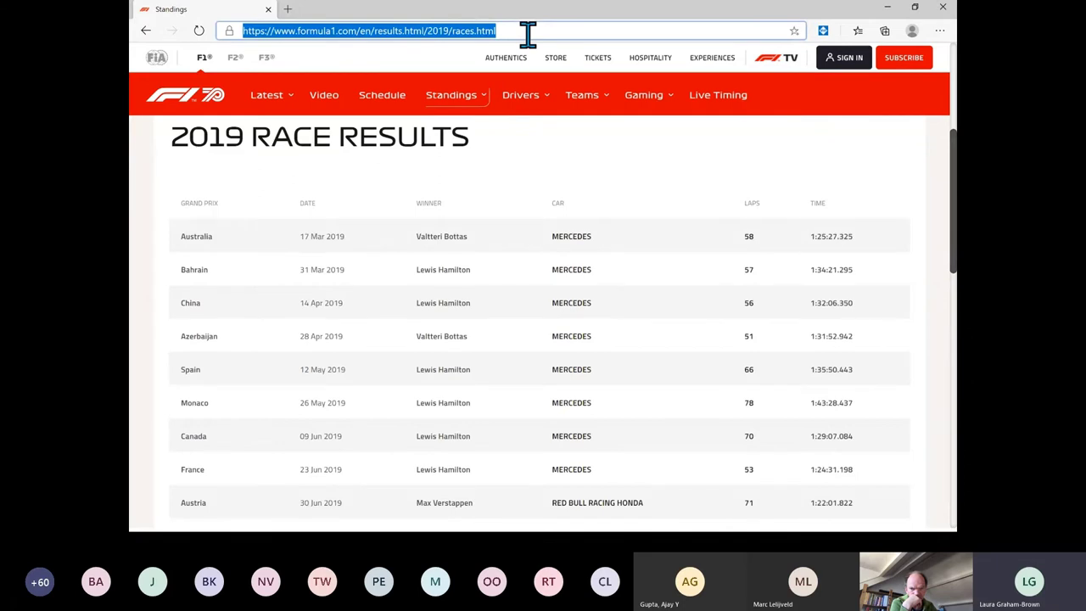
{"action": "key", "text": "alt+Tab"}
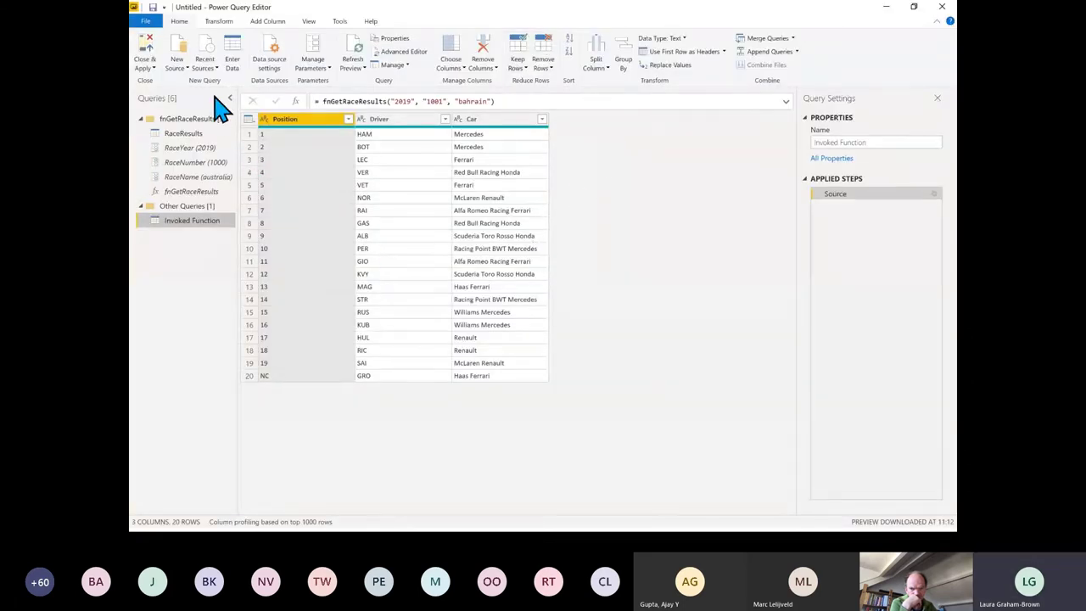
Load the formula1.com 2019 races results page from its pasted web address
{"action": "left_click", "coordinate": [179, 68]}
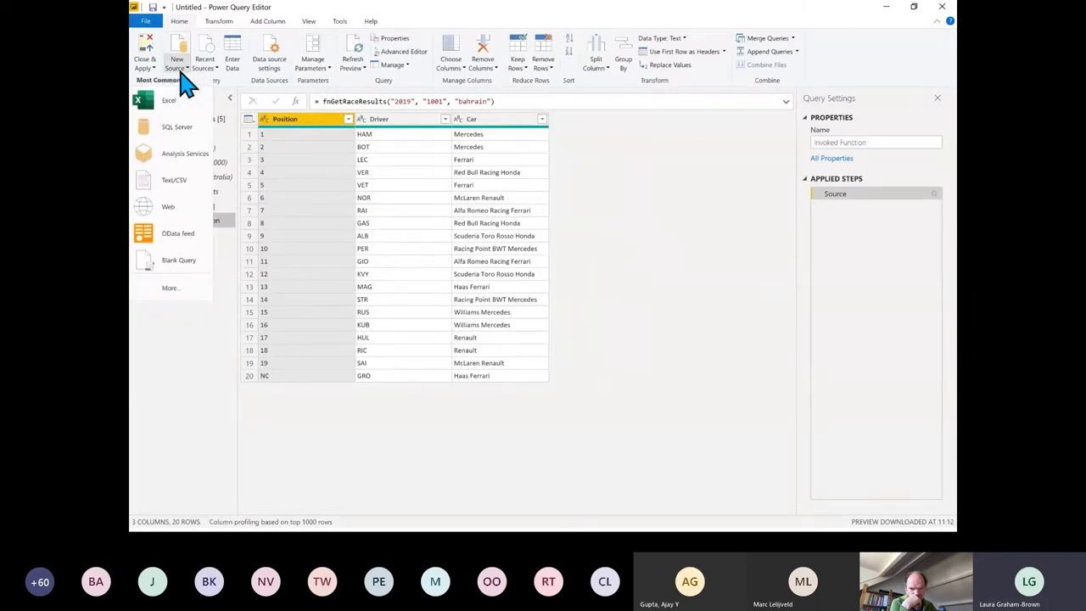
{"action": "left_click", "coordinate": [169, 213]}
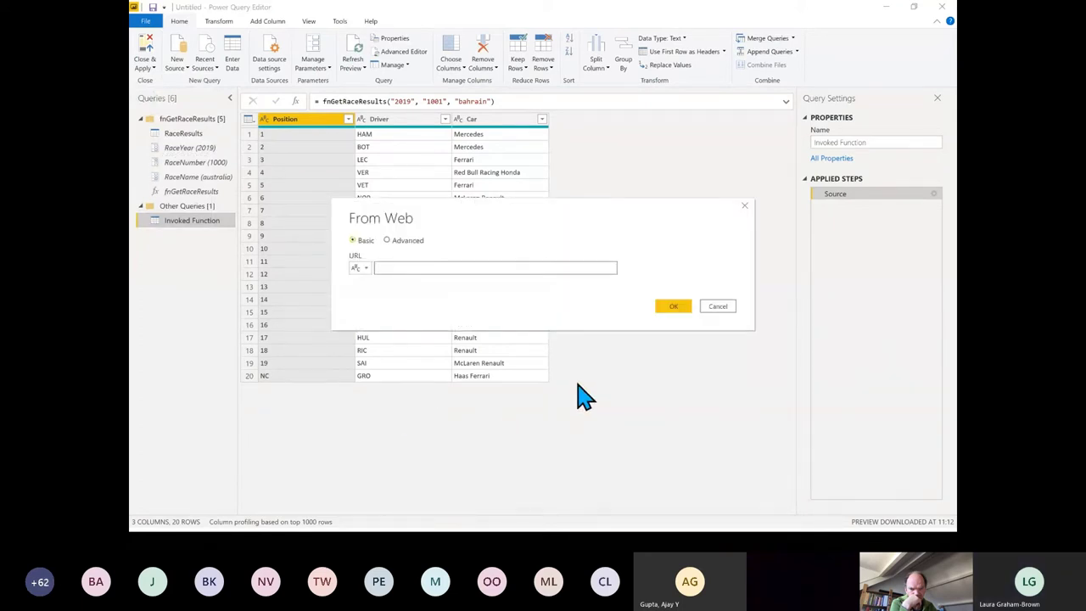
{"action": "key", "text": "ctrl+v"}
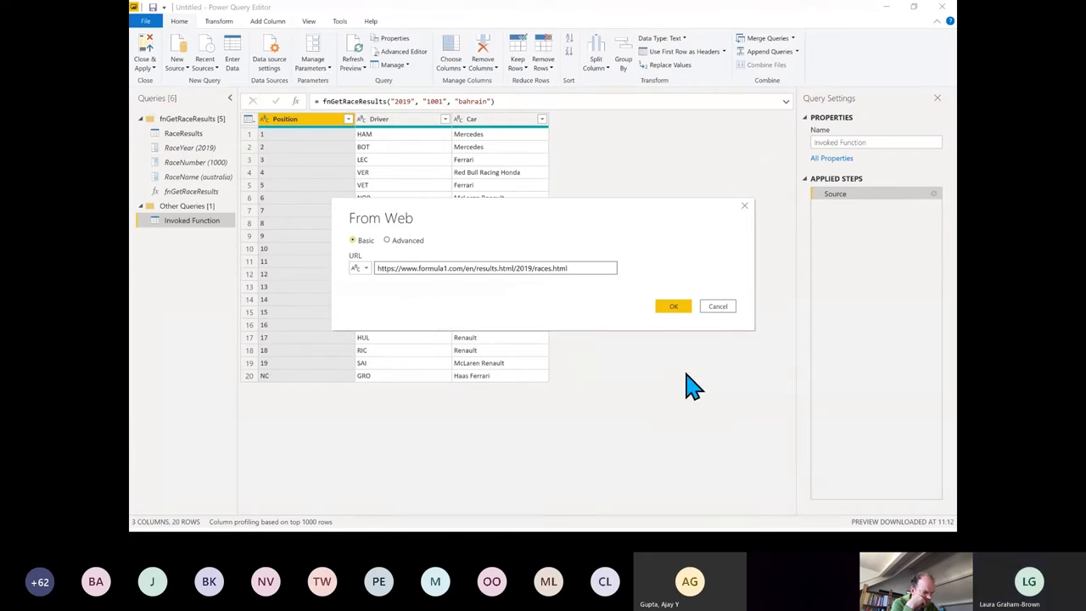
{"action": "left_click", "coordinate": [670, 307]}
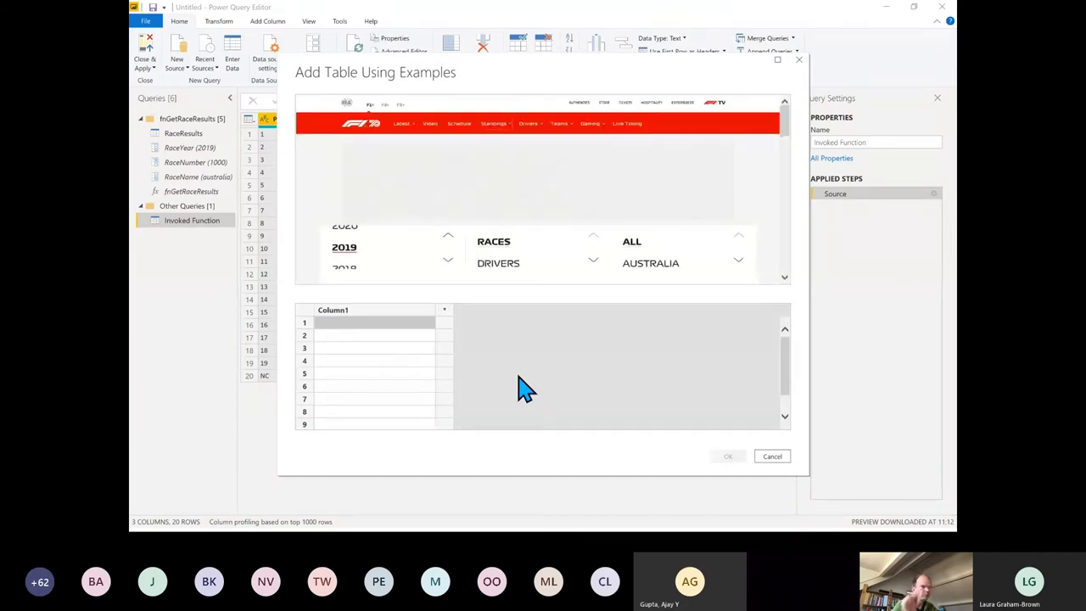
Rename Column1 to URL and fill rows 1–2 with the australia and bahrain result links
{"action": "left_click", "coordinate": [353, 311]}
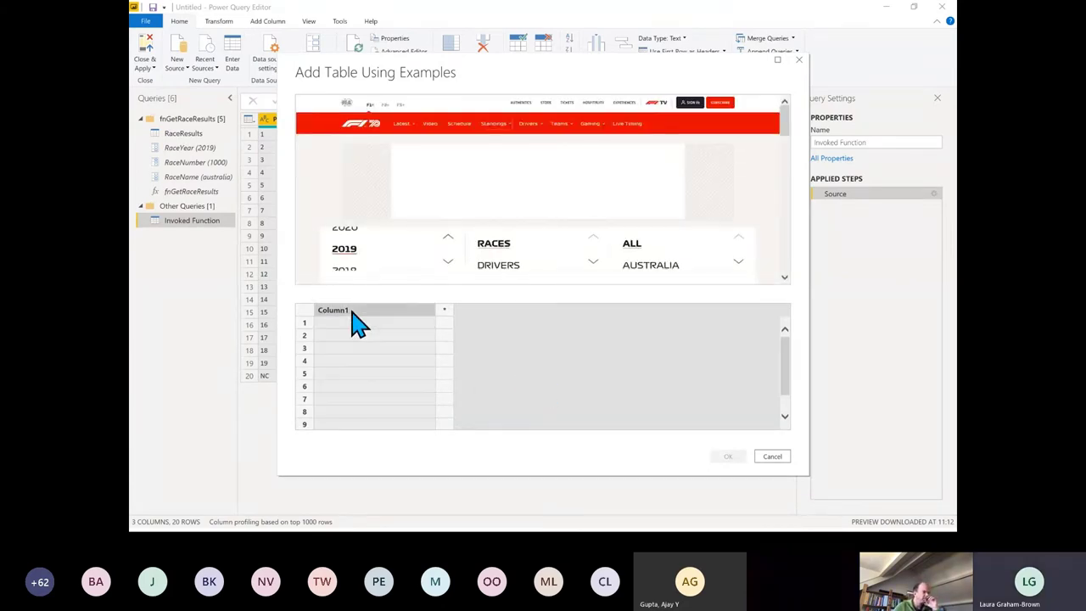
{"action": "double_click", "coordinate": [352, 311]}
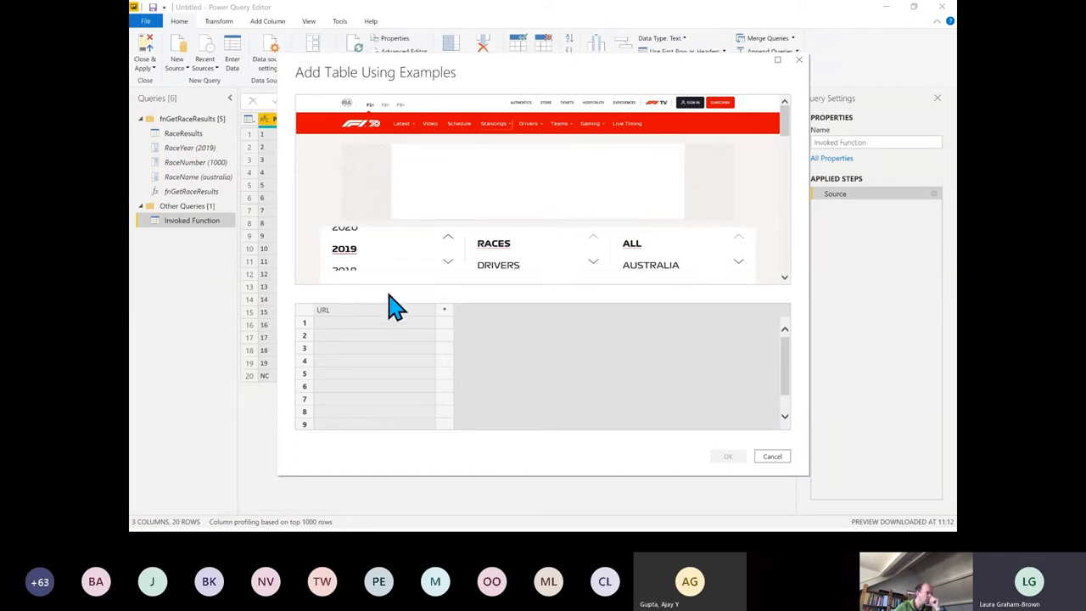
{"action": "left_click", "coordinate": [366, 324]}
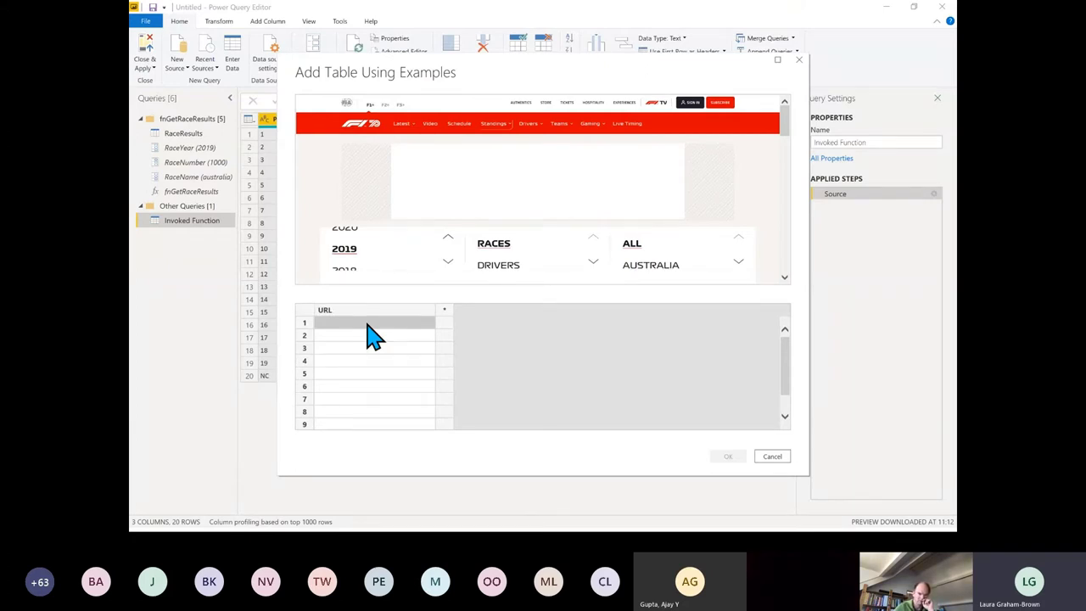
{"action": "left_click", "coordinate": [367, 323]}
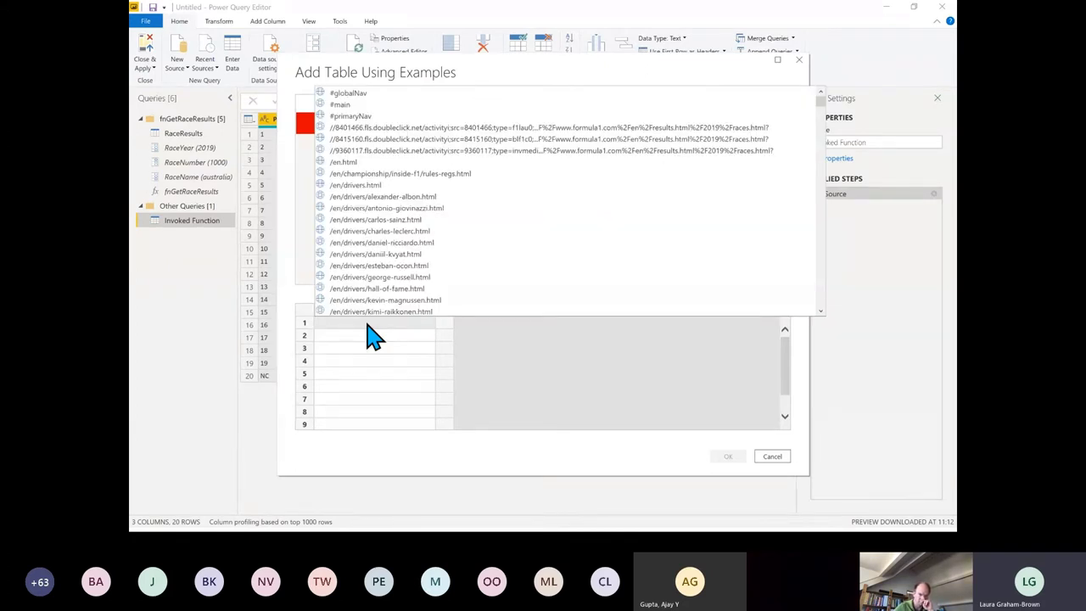
{"action": "type", "text": "1"}
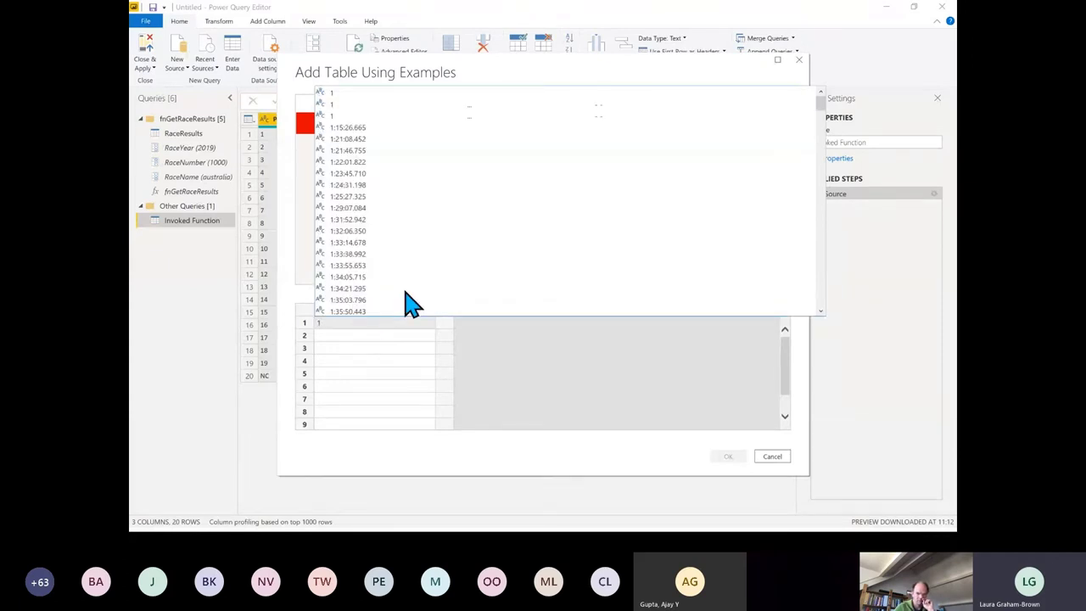
{"action": "type", "text": "00"}
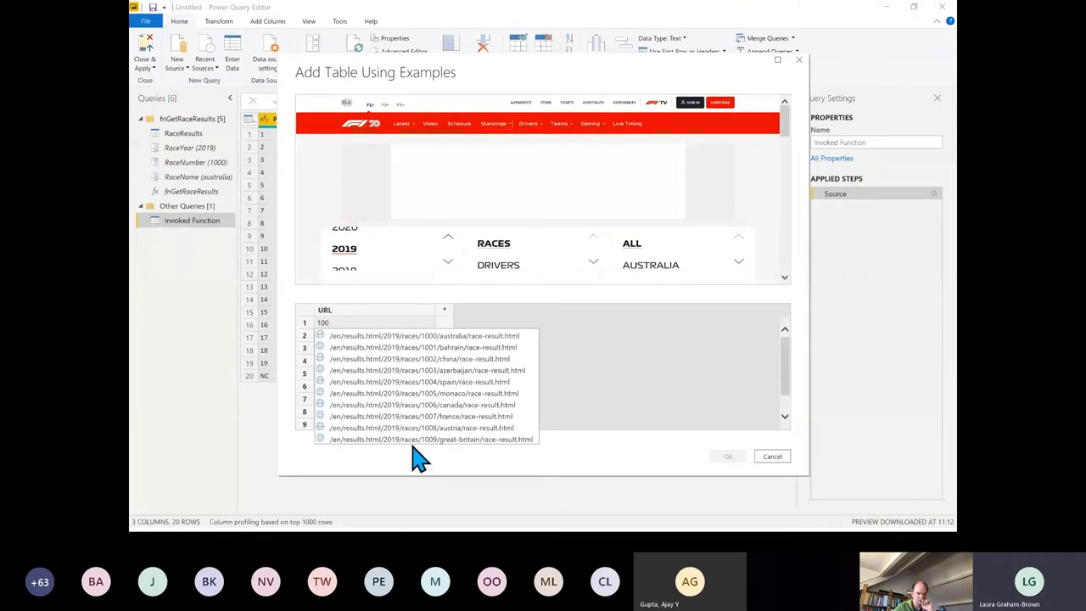
{"action": "left_click", "coordinate": [404, 337]}
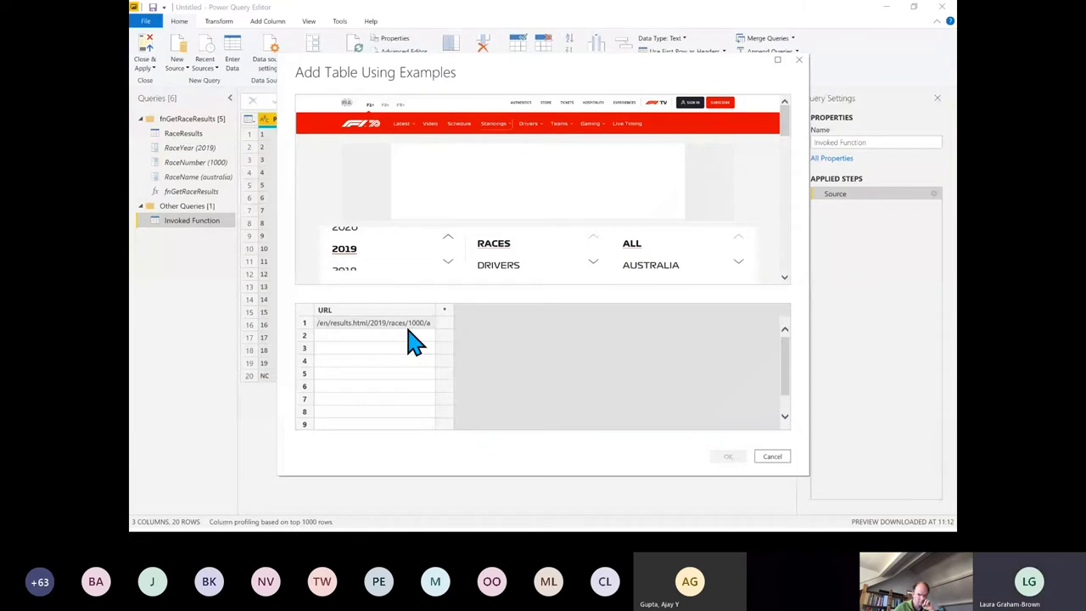
{"action": "left_click", "coordinate": [354, 337]}
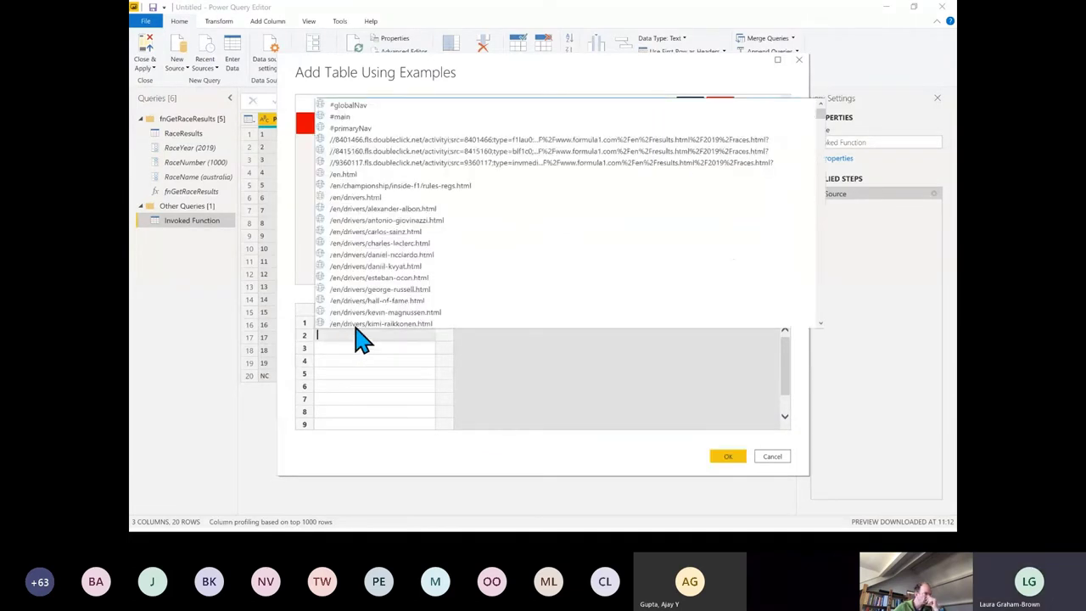
{"action": "type", "text": "1001"}
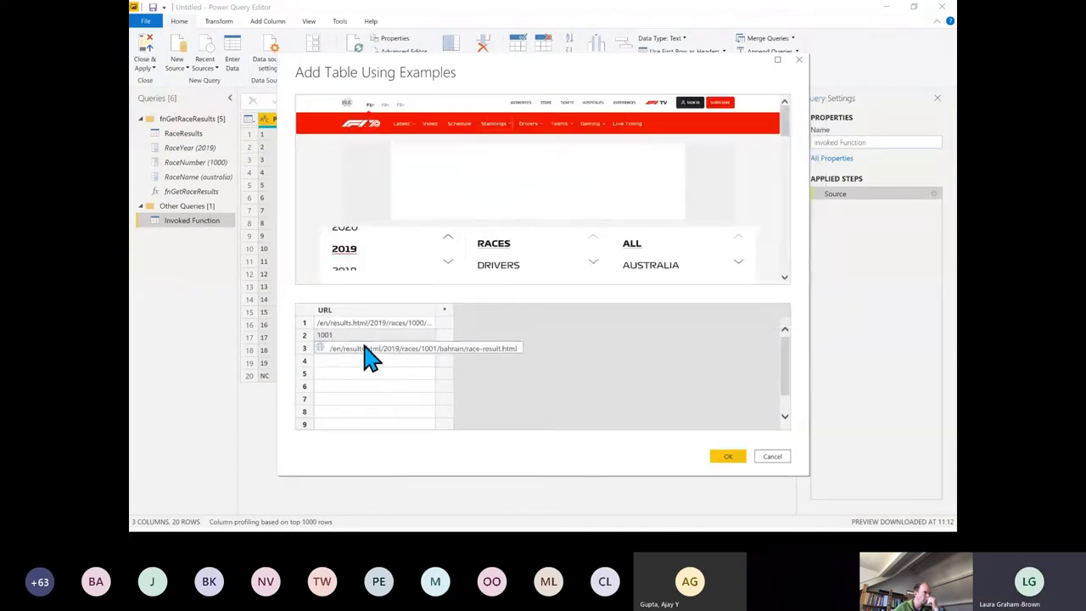
{"action": "left_click", "coordinate": [367, 348]}
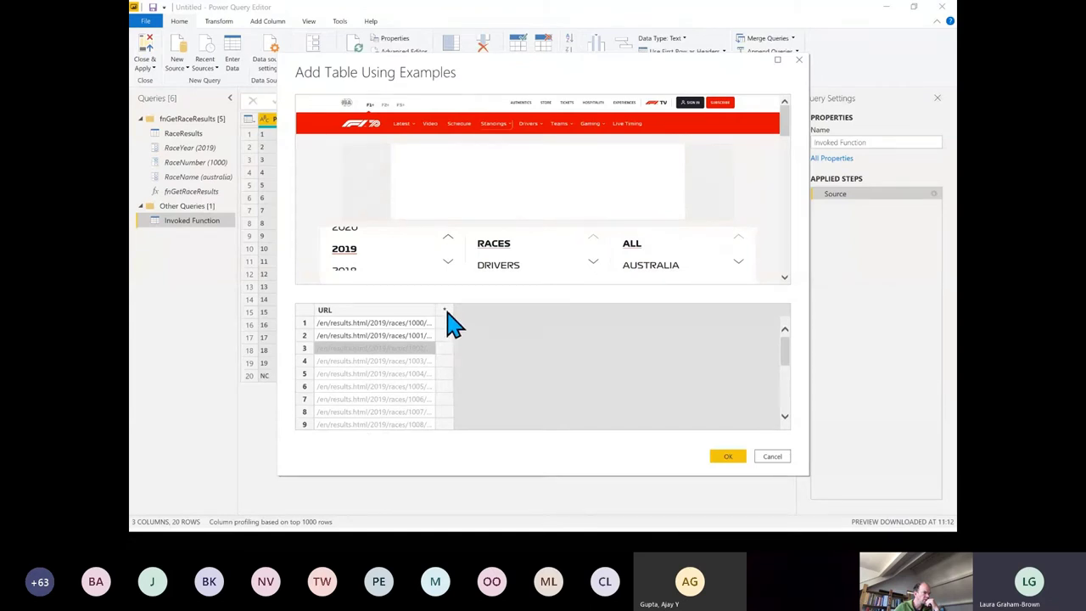
Add a second example column with 17 Mar 2019 in row 1
{"action": "scroll", "coordinate": [492, 253], "scroll_direction": "down", "scroll_amount": 3}
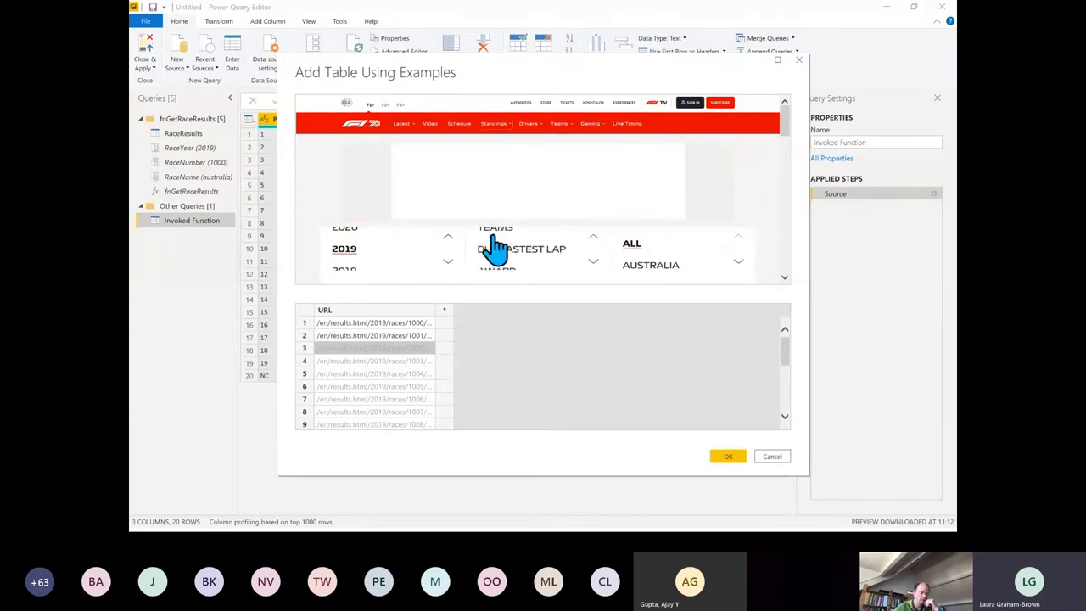
{"action": "scroll", "coordinate": [776, 200], "scroll_direction": "down", "scroll_amount": 5}
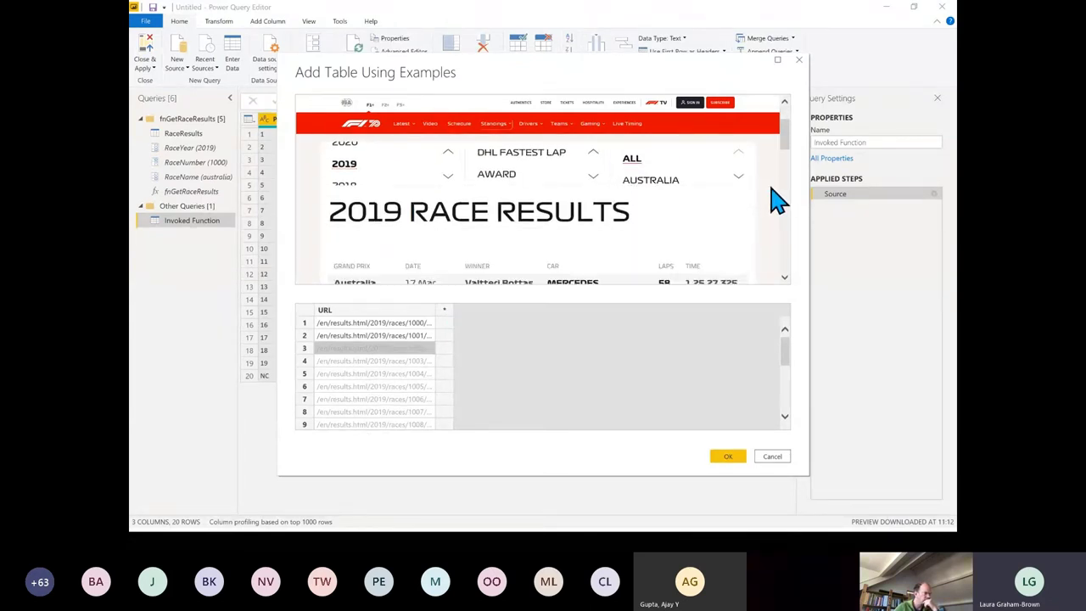
{"action": "left_click", "coordinate": [445, 310]}
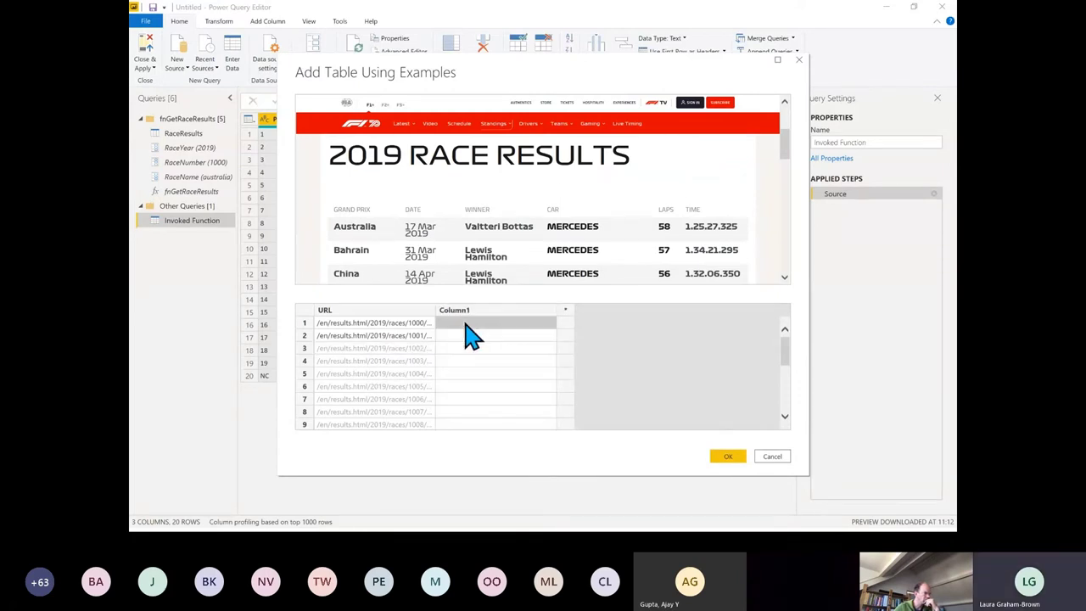
{"action": "left_click", "coordinate": [471, 325]}
{"action": "type", "text": "1"}
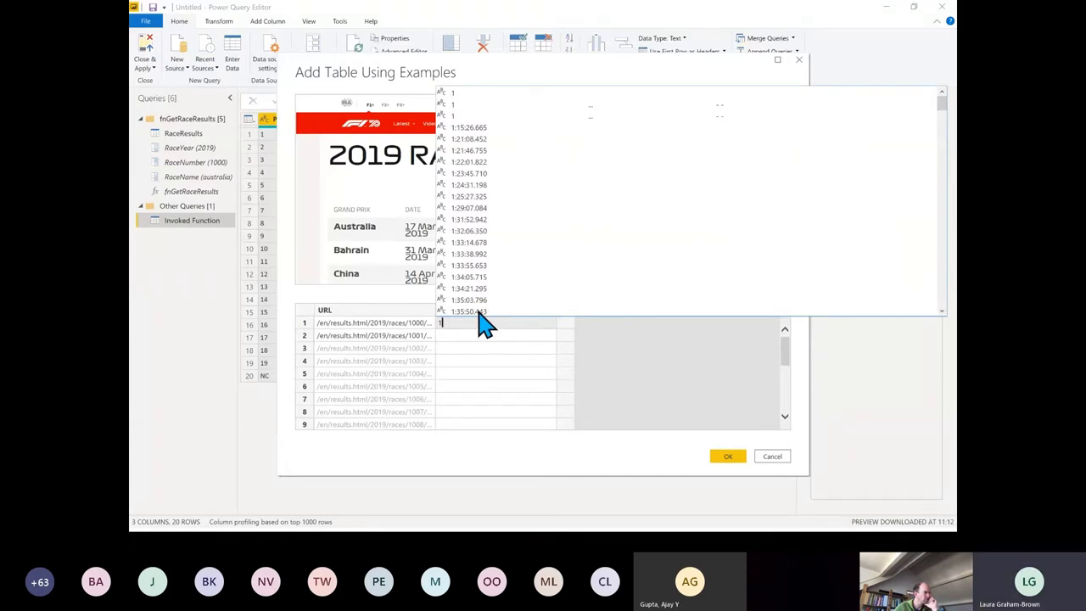
{"action": "type", "text": "7"}
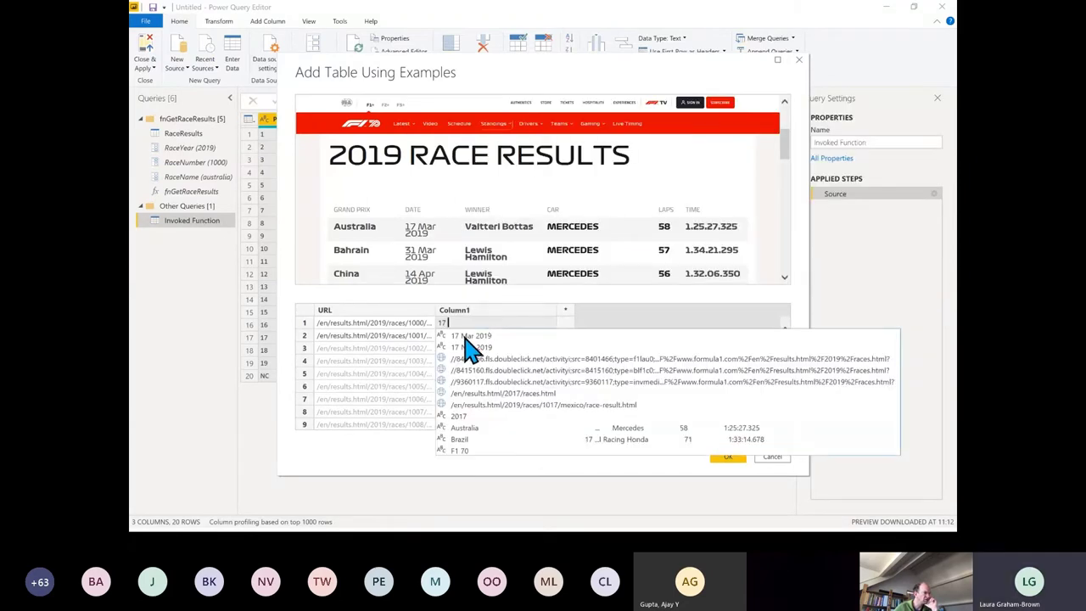
{"action": "left_click", "coordinate": [468, 338]}
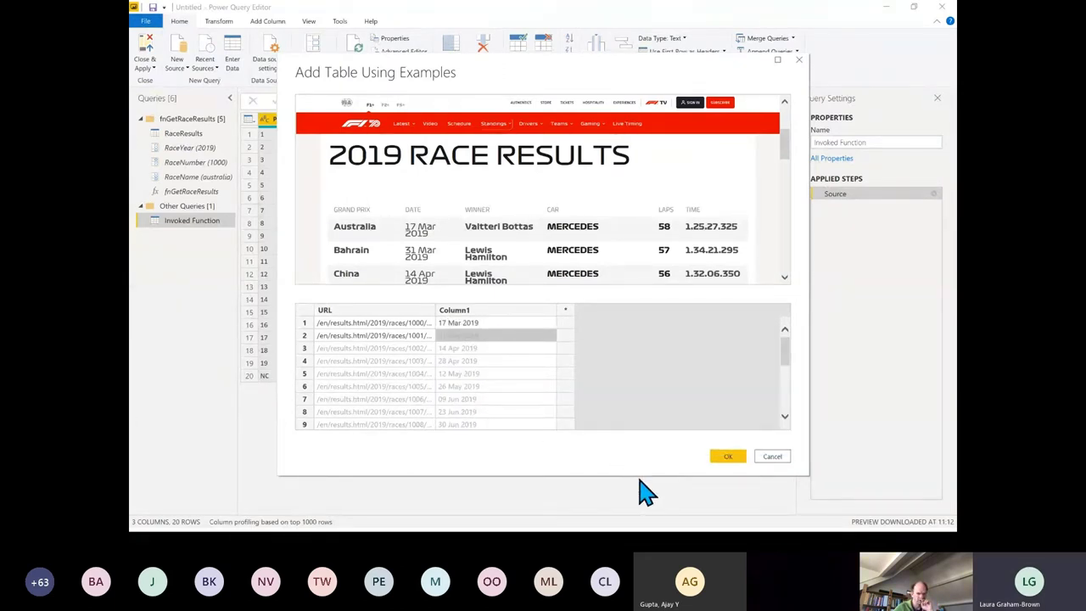
Accept the example-built table as Table 1 and return to Power Query Editor
{"action": "left_click", "coordinate": [734, 457]}
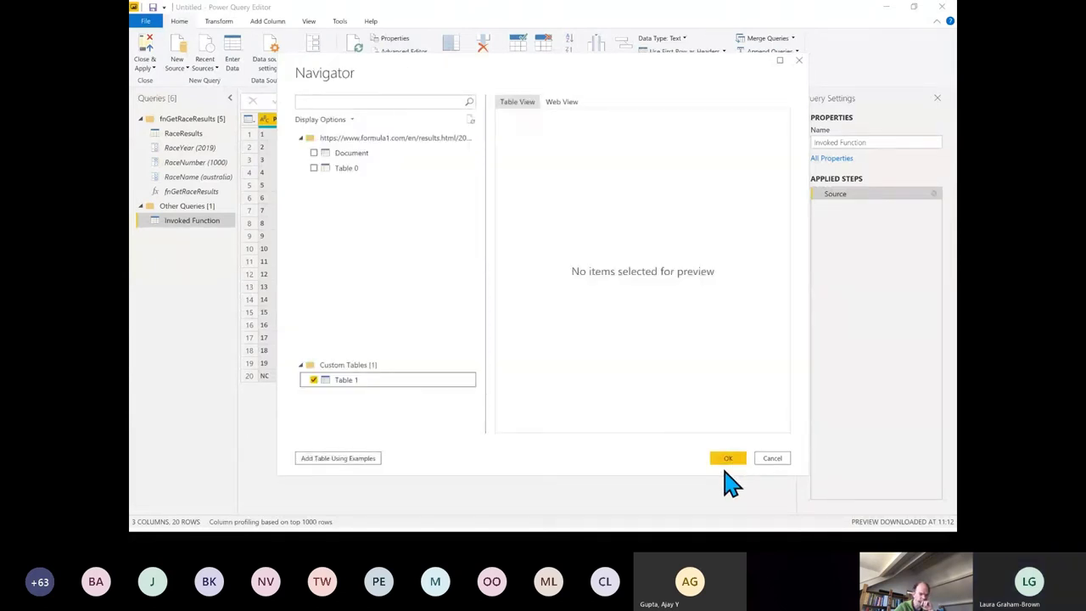
{"action": "key", "text": "alt+Tab"}
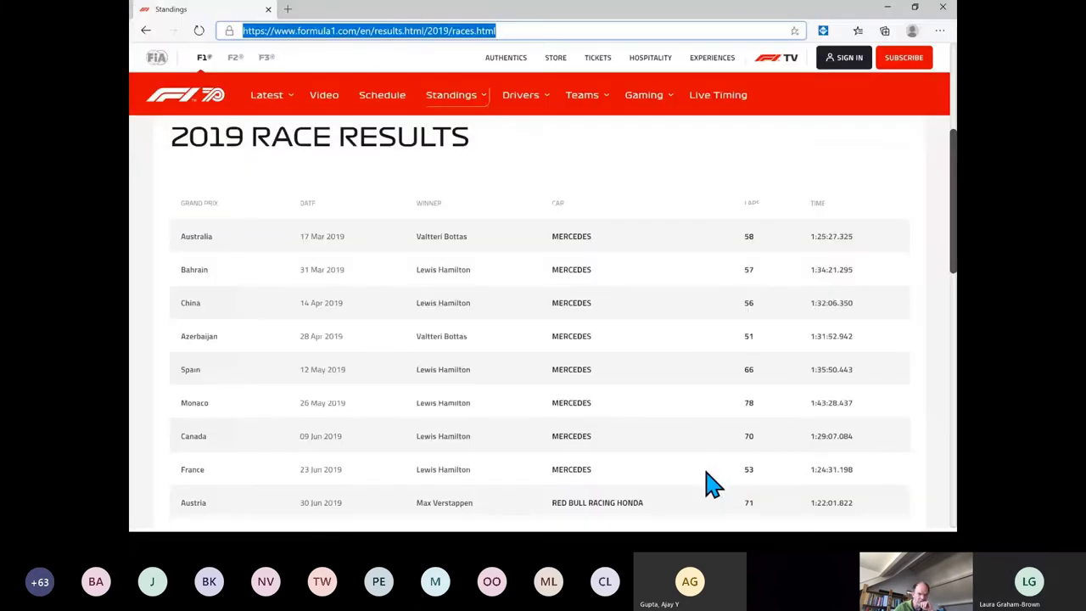
{"action": "key", "text": "alt+Tab"}
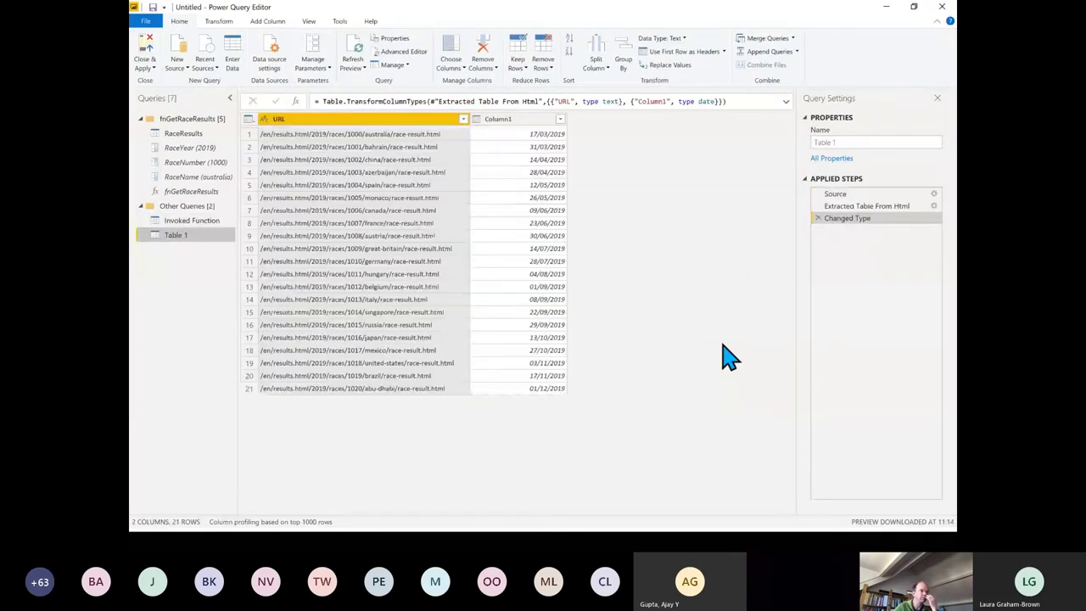
Change the new URL-and-date query's name to 'Races' in Query Settings
{"action": "left_click", "coordinate": [846, 143]}
{"action": "left_click_drag", "start_coordinate": [843, 142], "coordinate": [815, 151]}
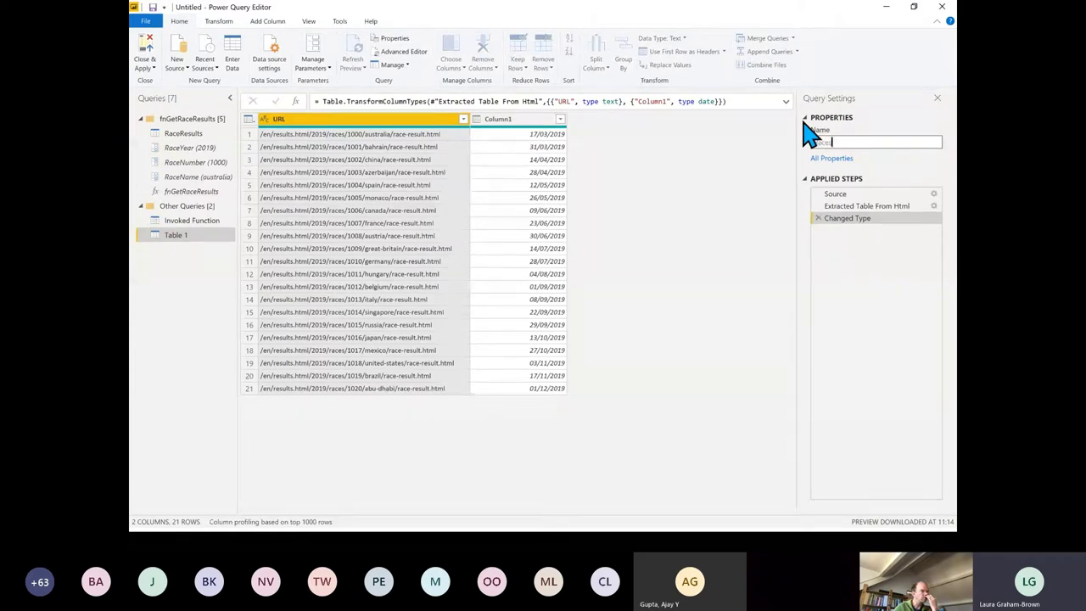
{"action": "type", "text": "Races"}
{"action": "key", "text": "Return"}
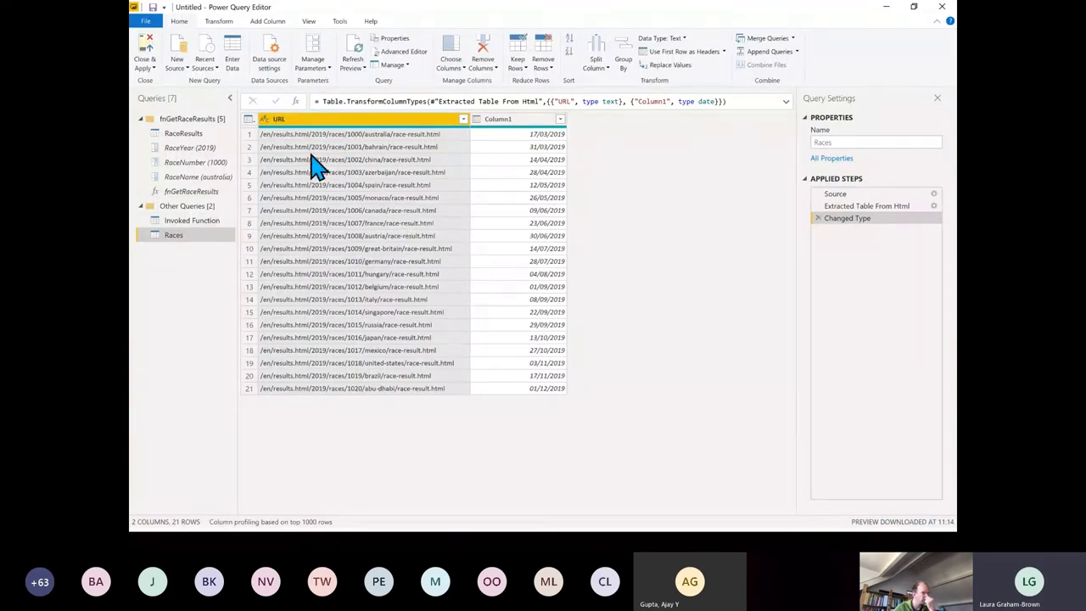
Extract the text between '/' and '/' from the URL, skipping 4 start delimiters
{"action": "left_click", "coordinate": [266, 22]}
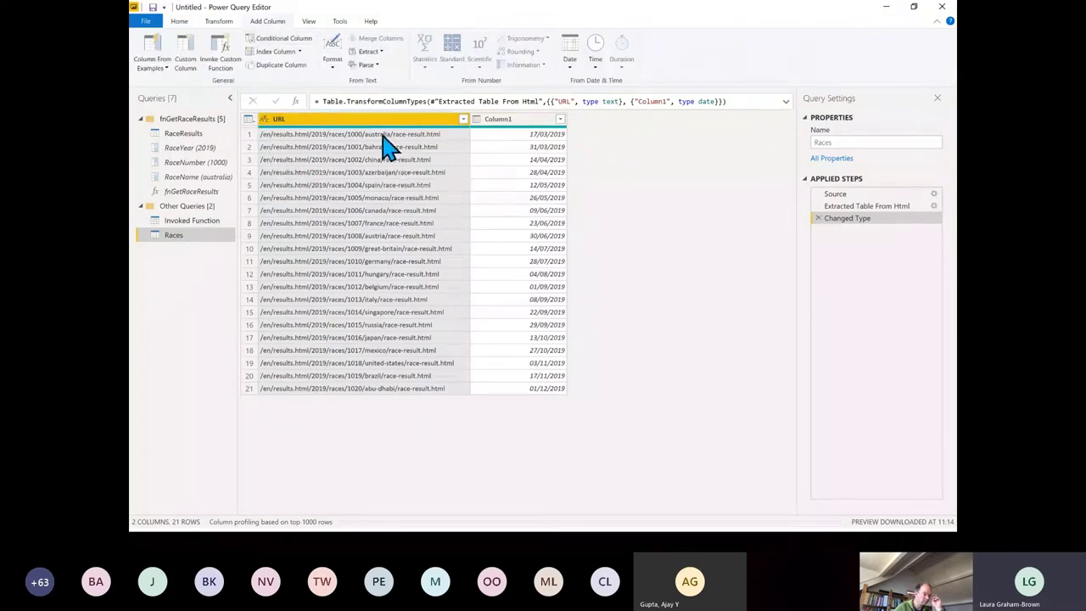
{"action": "left_click", "coordinate": [373, 52]}
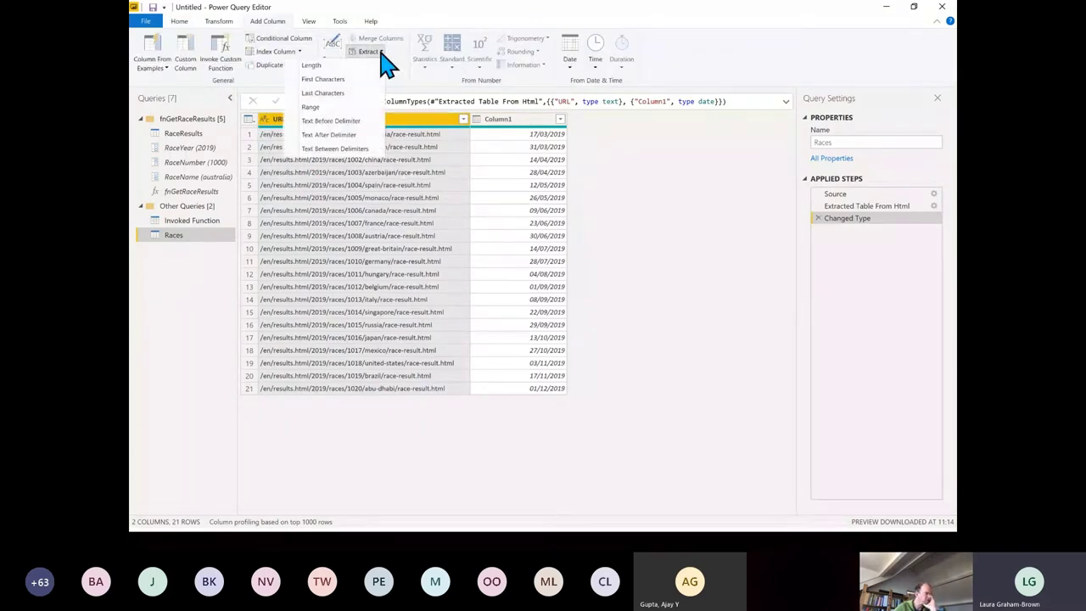
{"action": "left_click", "coordinate": [340, 149]}
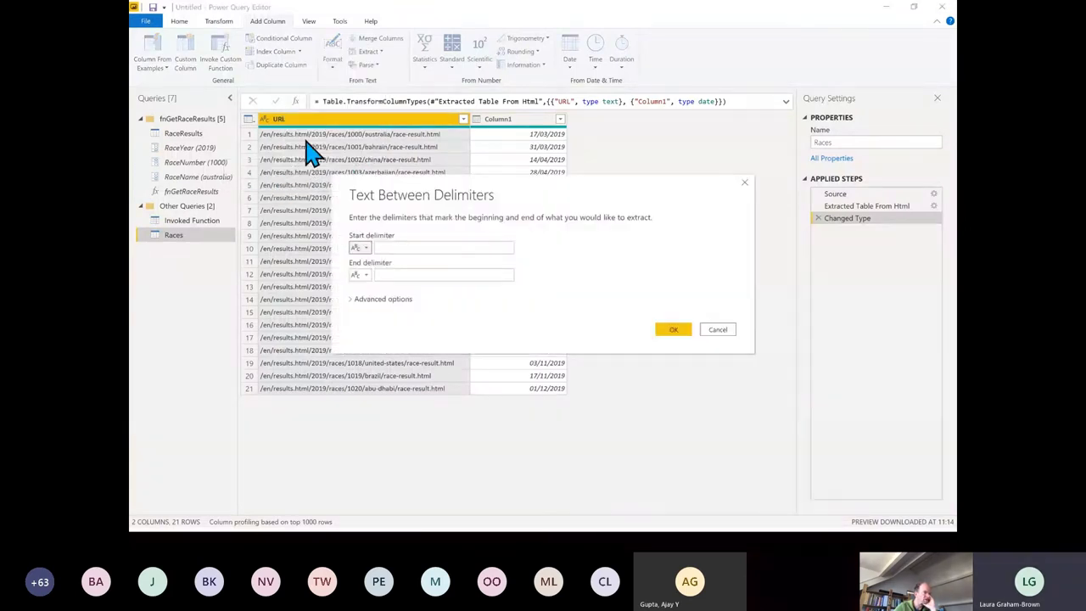
{"action": "left_click", "coordinate": [389, 246]}
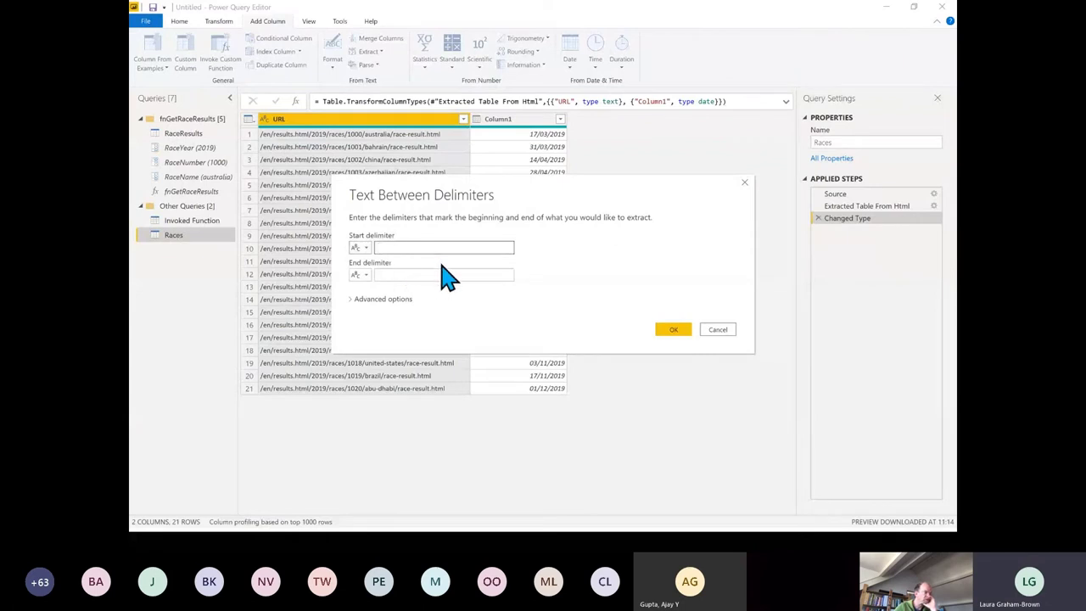
{"action": "left_click", "coordinate": [445, 274]}
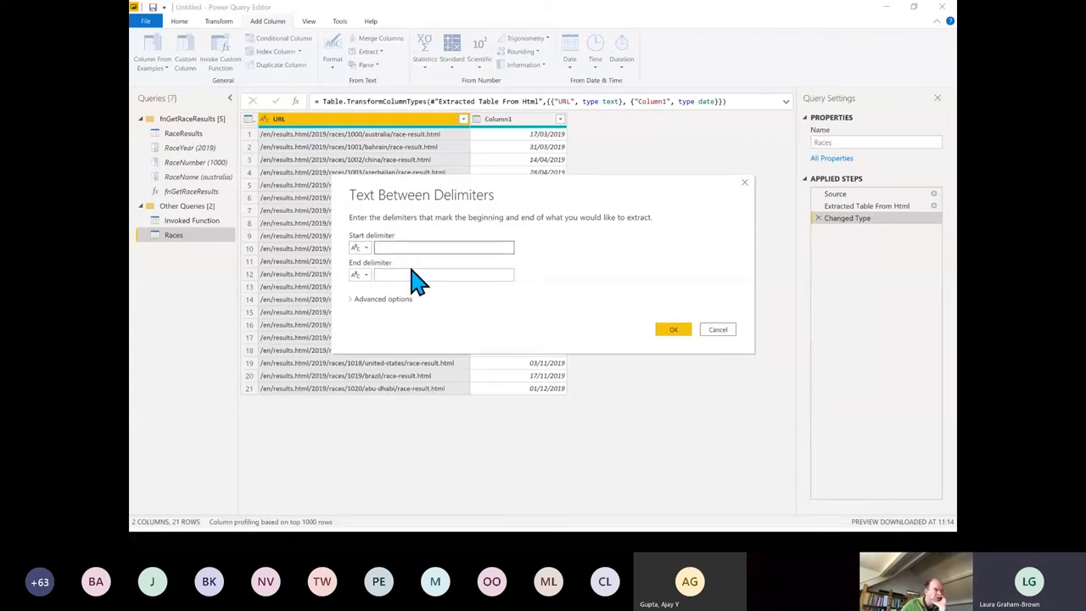
{"action": "type", "text": "/"}
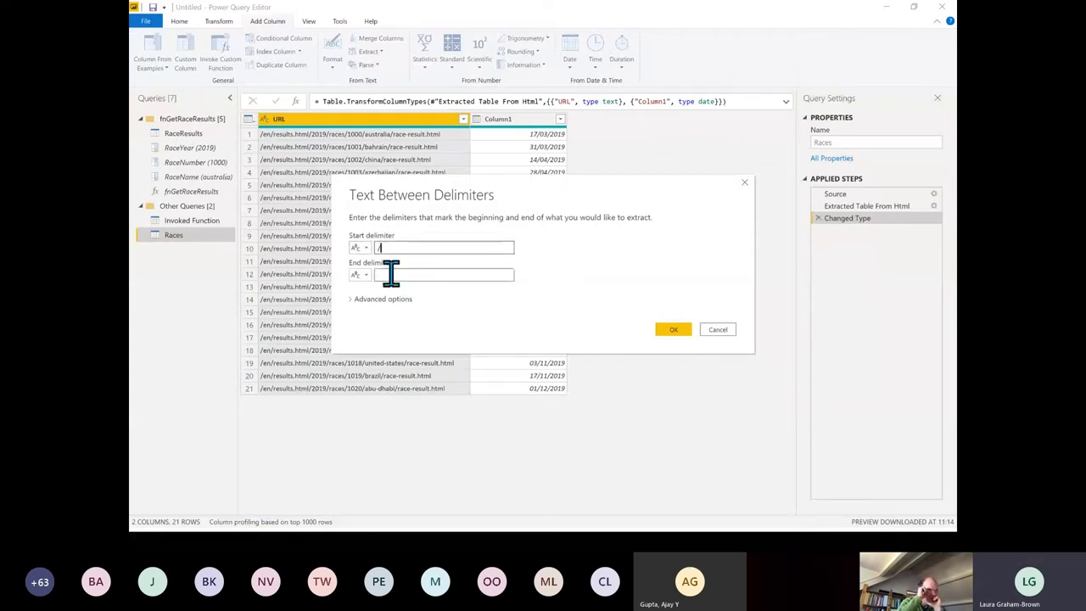
{"action": "left_click", "coordinate": [388, 274]}
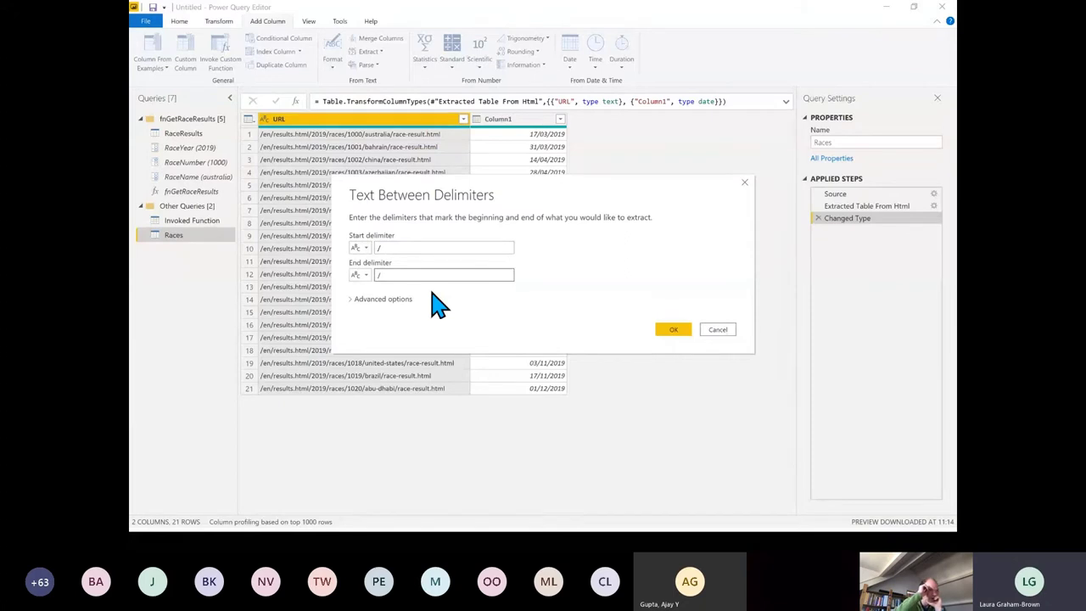
{"action": "type", "text": "/"}
{"action": "left_click", "coordinate": [389, 301]}
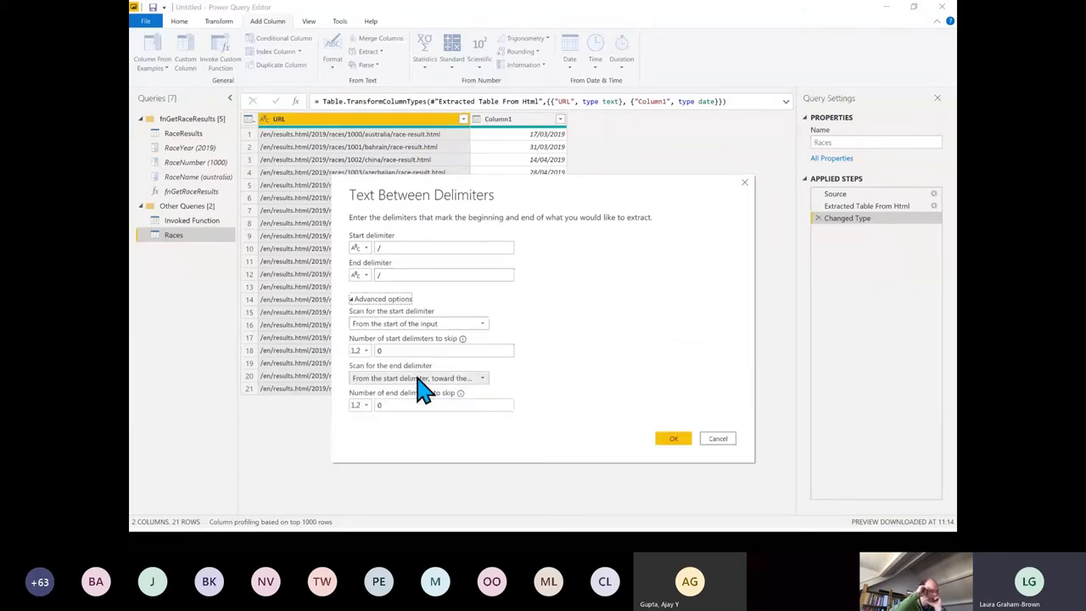
{"action": "left_click", "coordinate": [389, 350]}
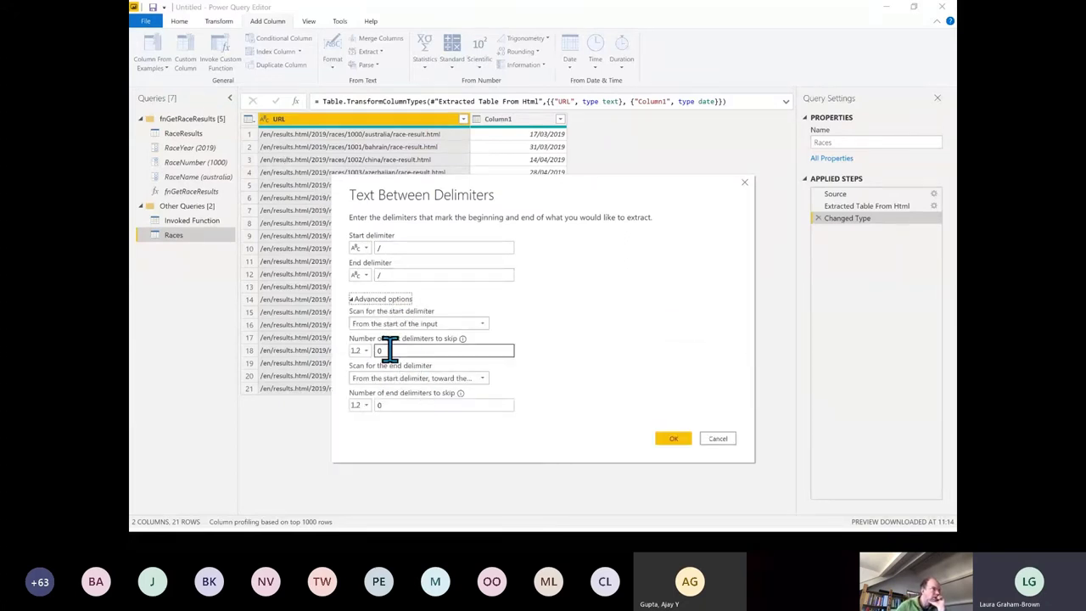
{"action": "key", "text": "BackSpace"}
{"action": "type", "text": "4"}
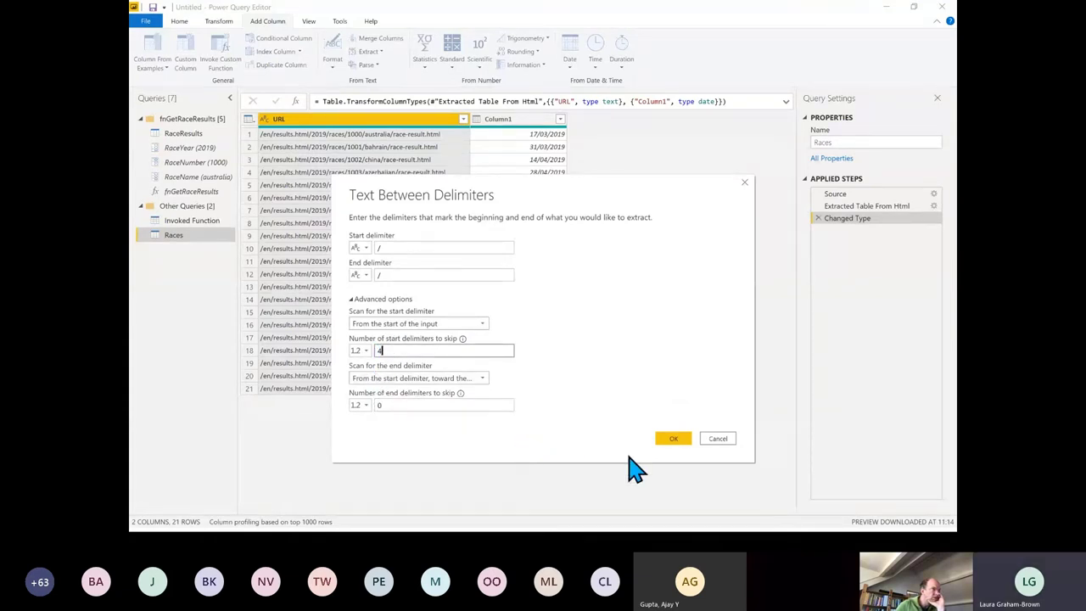
{"action": "left_click", "coordinate": [674, 440]}
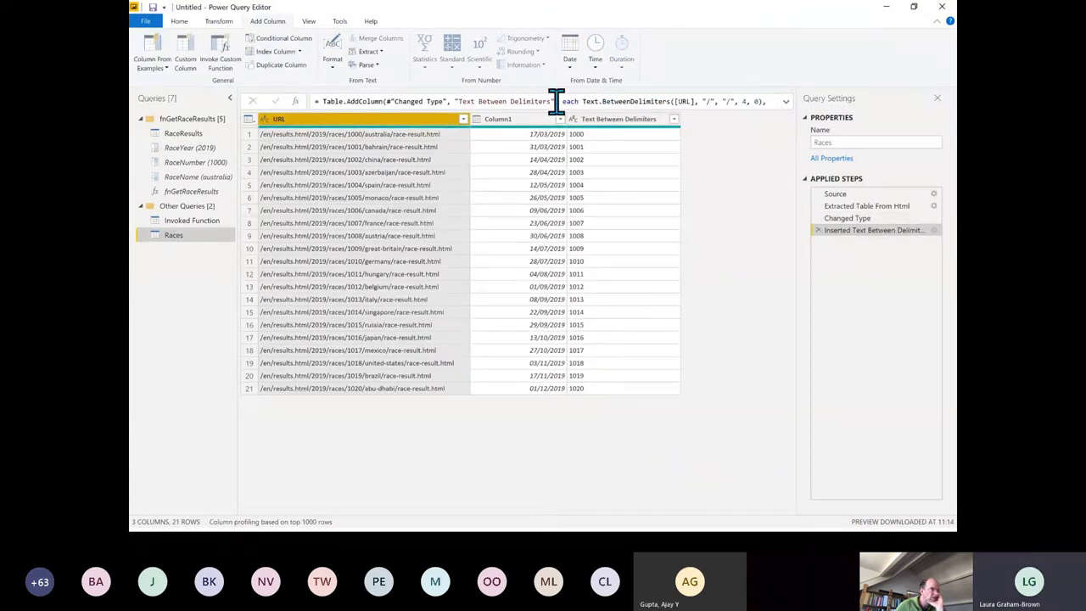
Rename the extracted column to RaceNumber in the formula bar
{"action": "left_click_drag", "start_coordinate": [551, 101], "coordinate": [459, 101]}
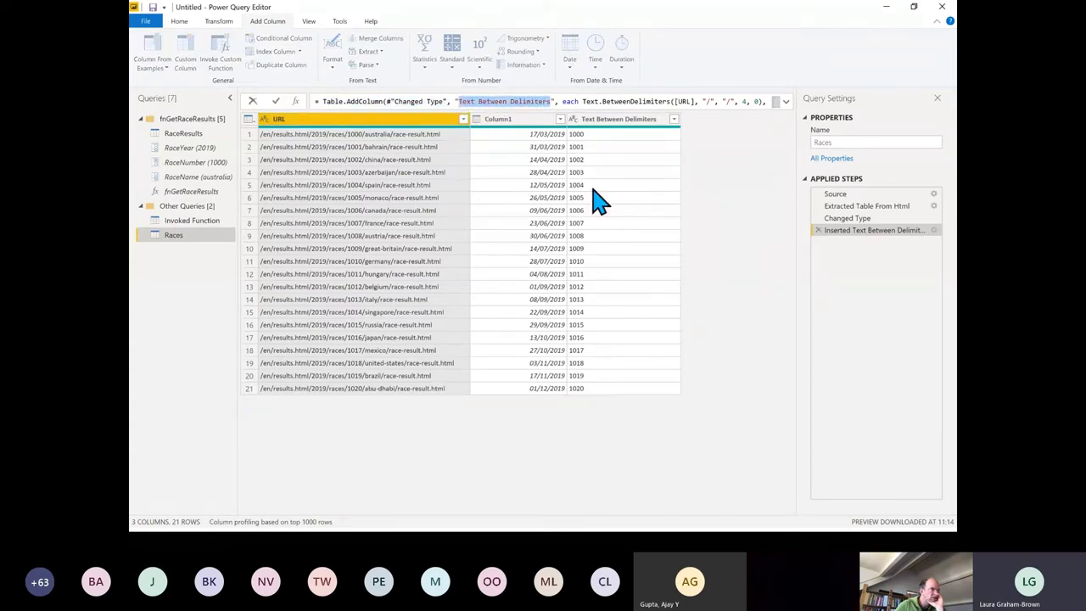
{"action": "type", "text": "Race"}
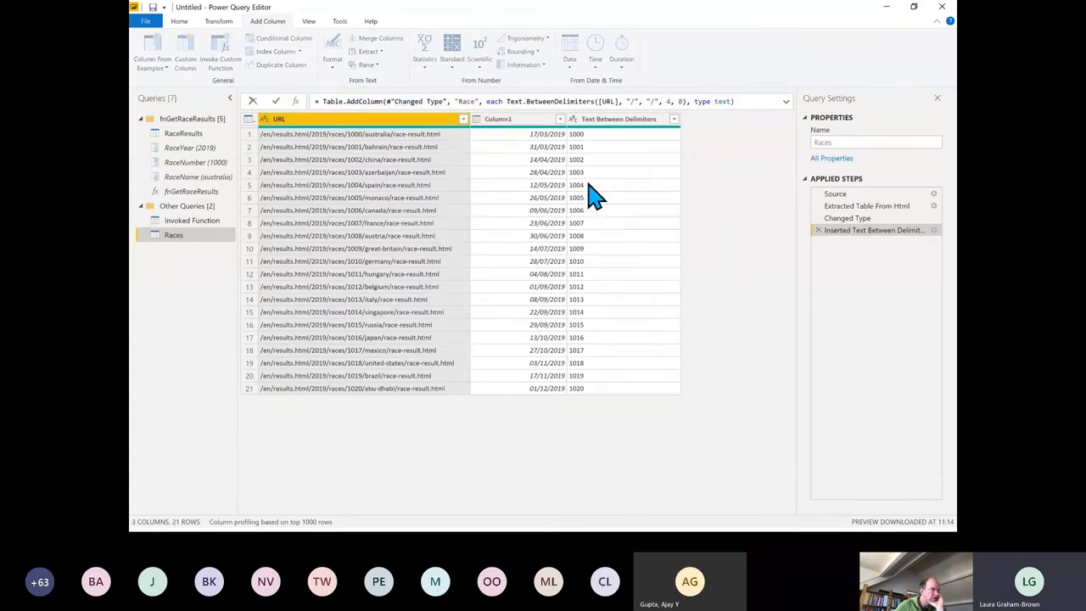
{"action": "type", "text": "Number"}
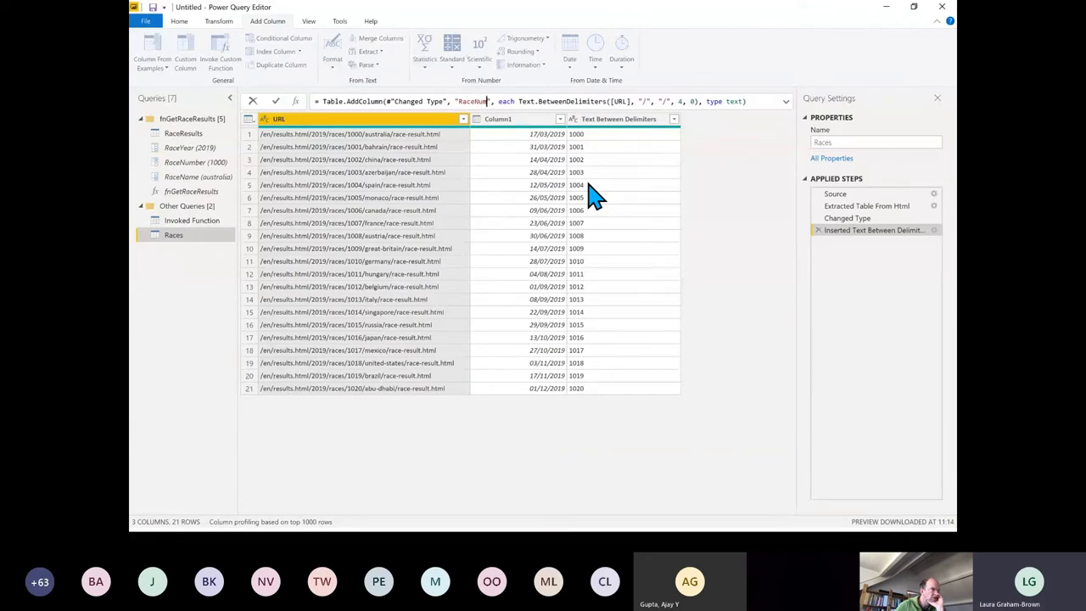
{"action": "key", "text": "Return"}
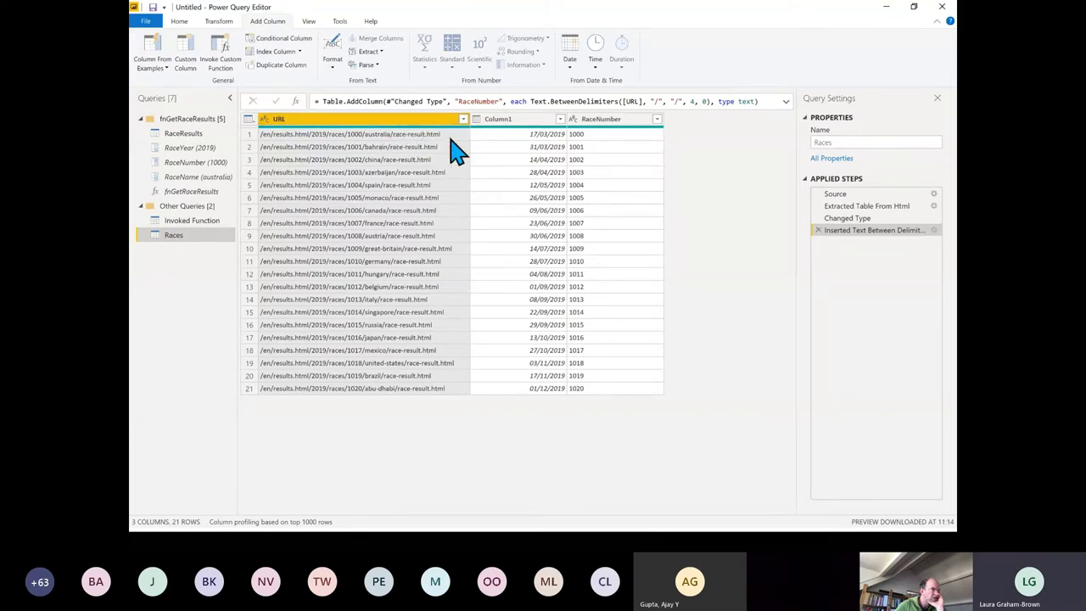
Extract the text between '/' and '/' from the URL, skipping 5 start delimiters
{"action": "left_click", "coordinate": [378, 52]}
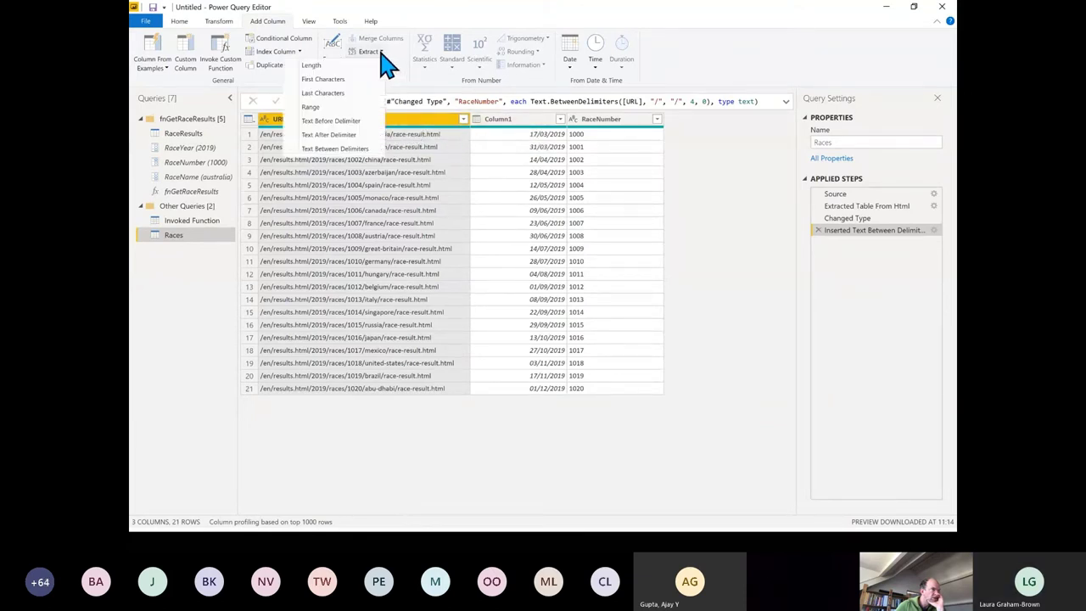
{"action": "left_click", "coordinate": [352, 150]}
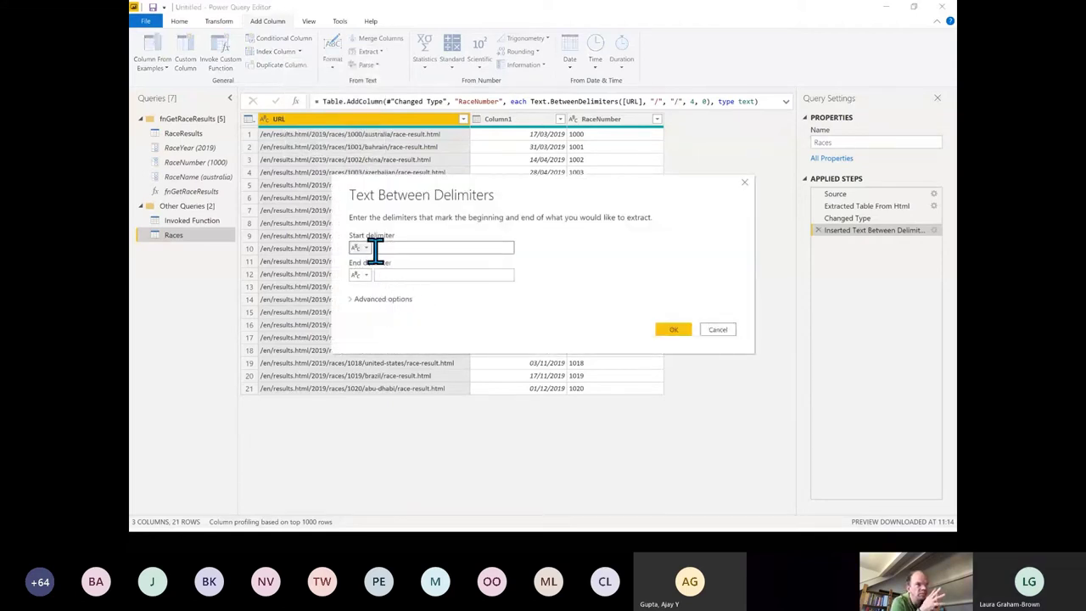
{"action": "left_click", "coordinate": [378, 247]}
{"action": "type", "text": "/"}
{"action": "left_click", "coordinate": [413, 272]}
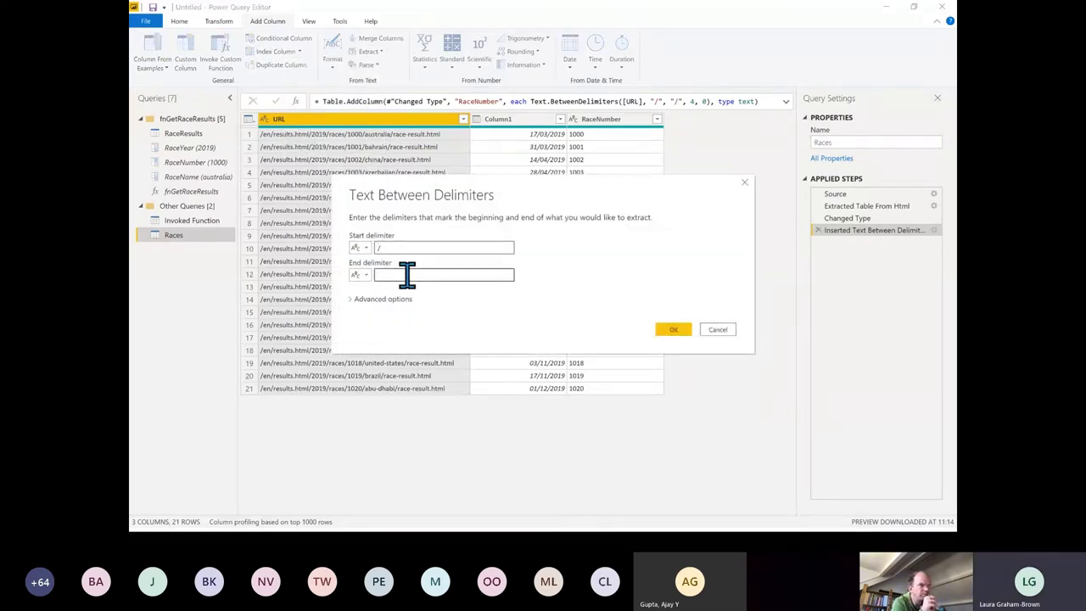
{"action": "type", "text": "/"}
{"action": "left_click", "coordinate": [382, 299]}
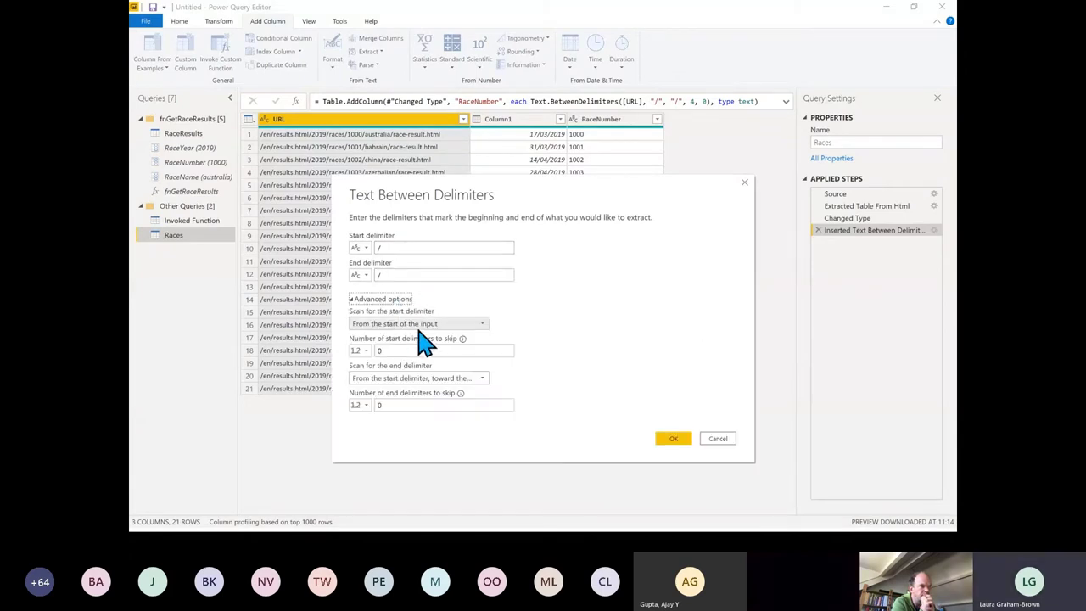
{"action": "left_click", "coordinate": [356, 351]}
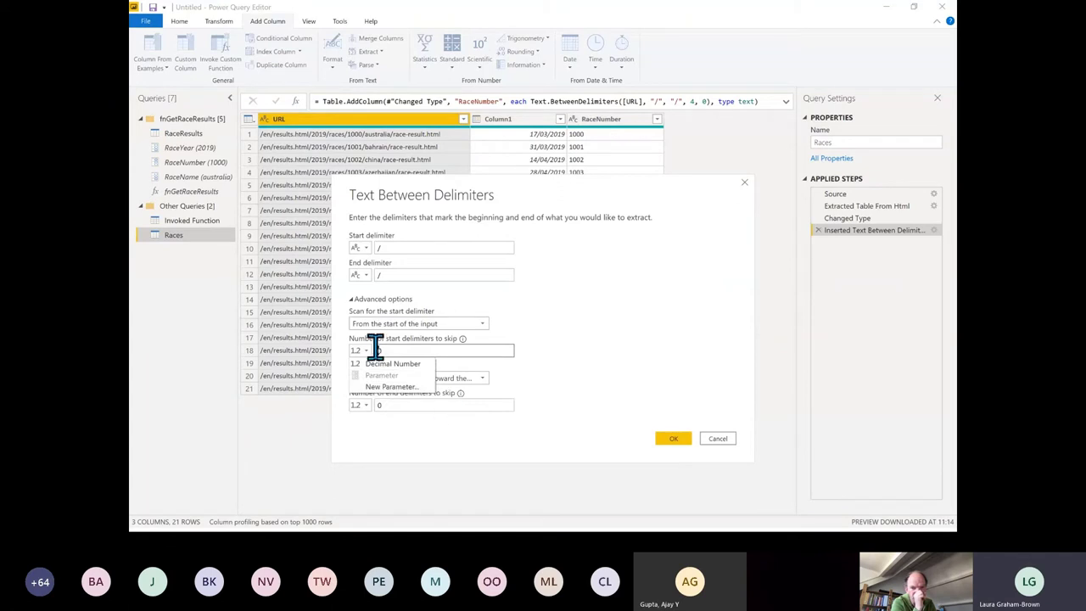
{"action": "left_click", "coordinate": [391, 352]}
{"action": "double_click", "coordinate": [378, 351]}
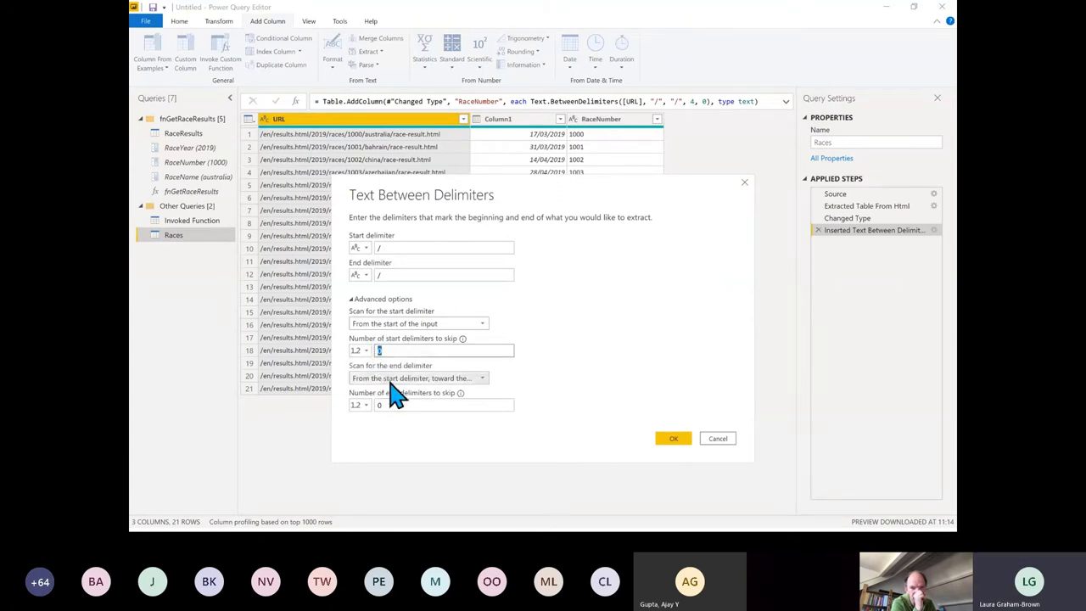
{"action": "left_click", "coordinate": [672, 439]}
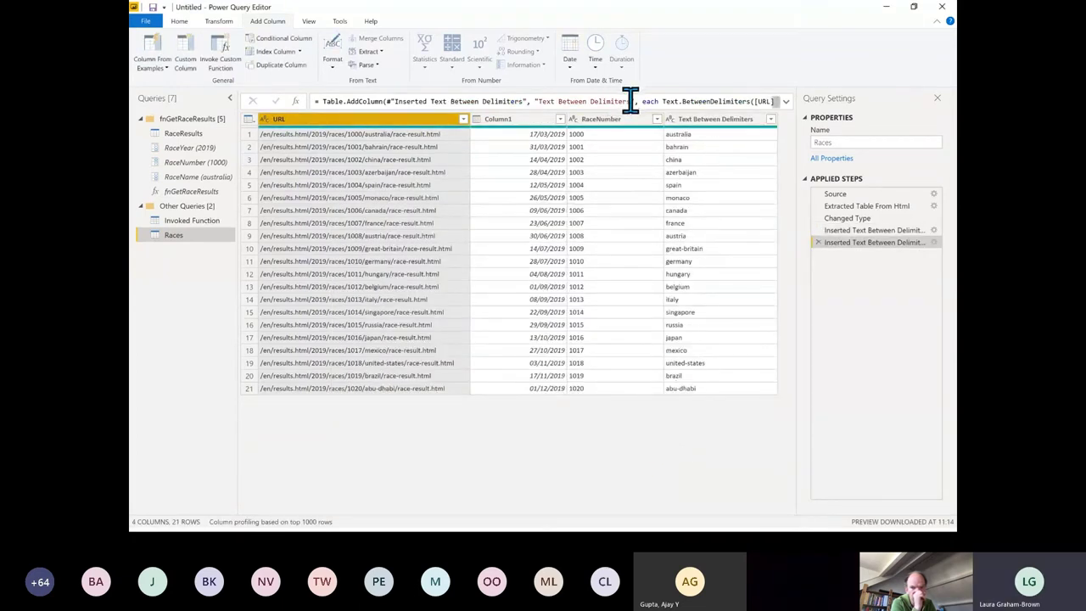
Rename the extracted country column to RaceName in the formula bar
{"action": "left_click_drag", "start_coordinate": [629, 102], "coordinate": [547, 98]}
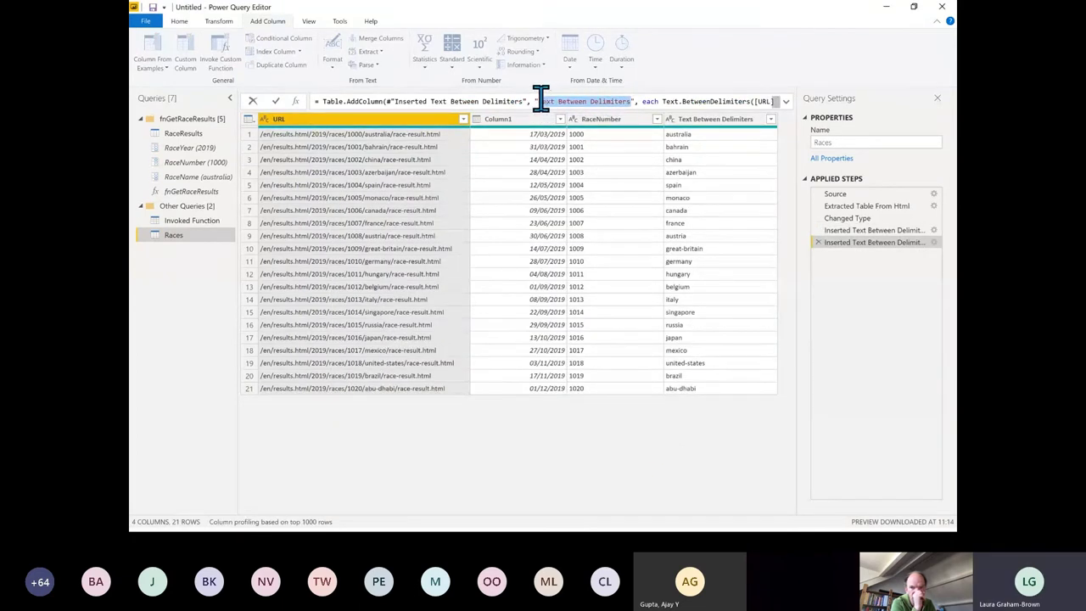
{"action": "type", "text": "Race"}
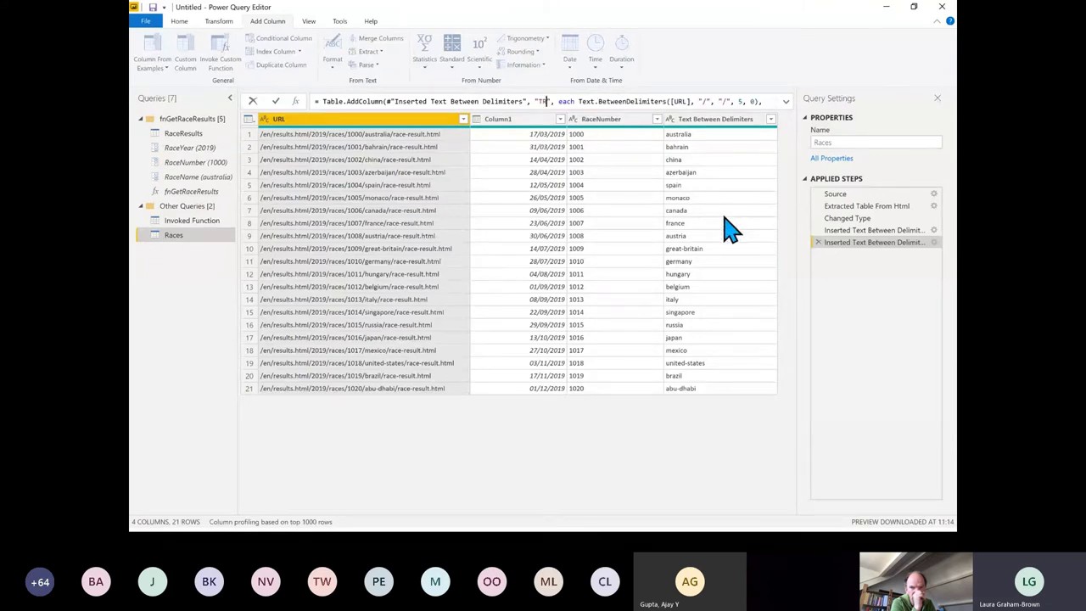
{"action": "key", "text": "BackSpace"}
{"action": "key", "text": "BackSpace"}
{"action": "key", "text": "BackSpace"}
{"action": "key", "text": "BackSpace"}
{"action": "key", "text": "BackSpace"}
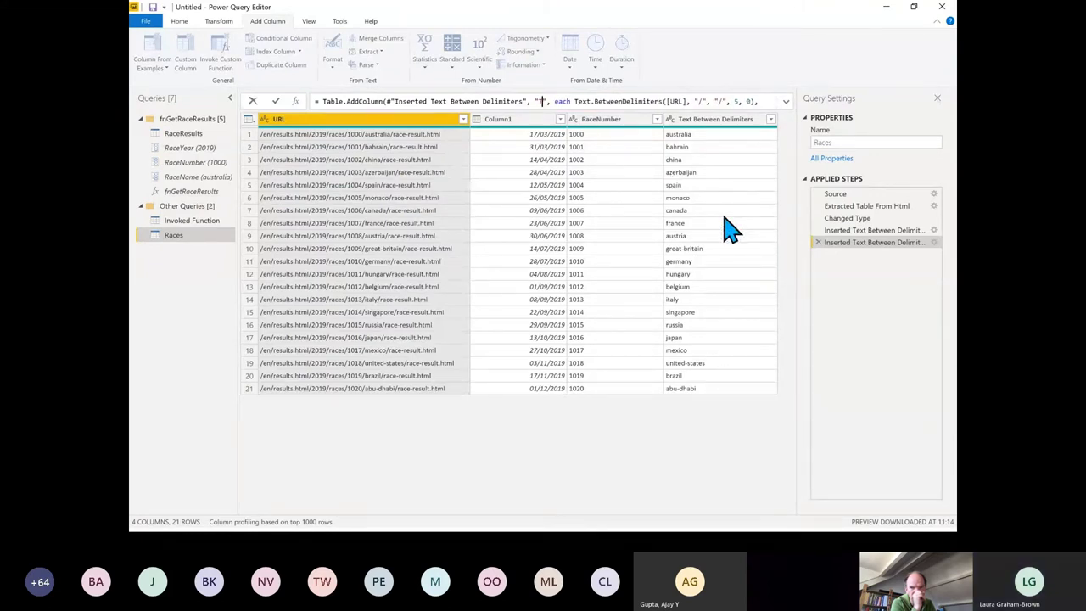
{"action": "type", "text": "Name"}
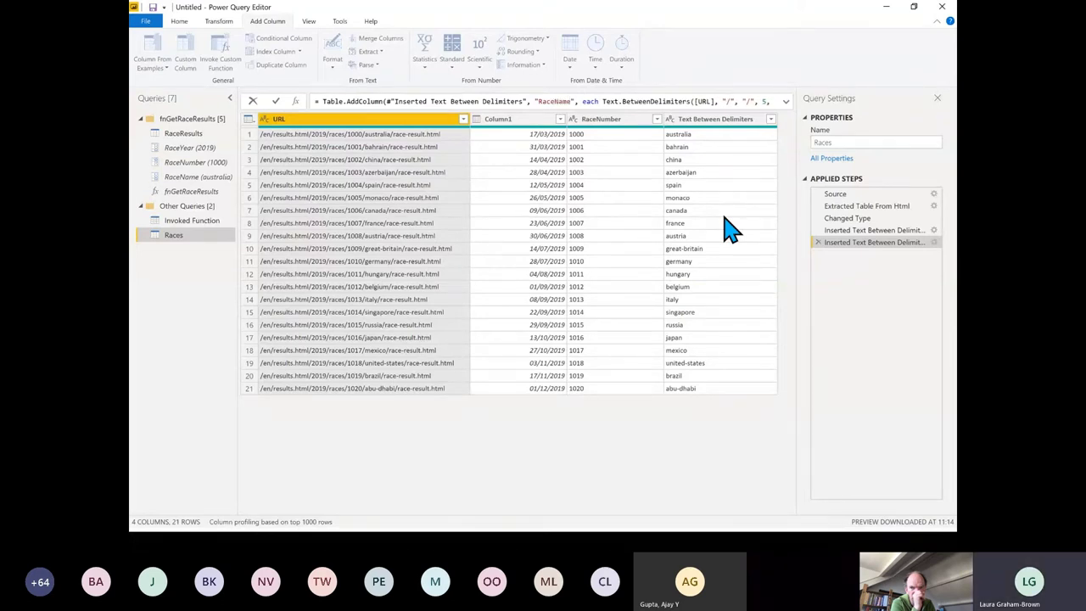
{"action": "key", "text": "Return"}
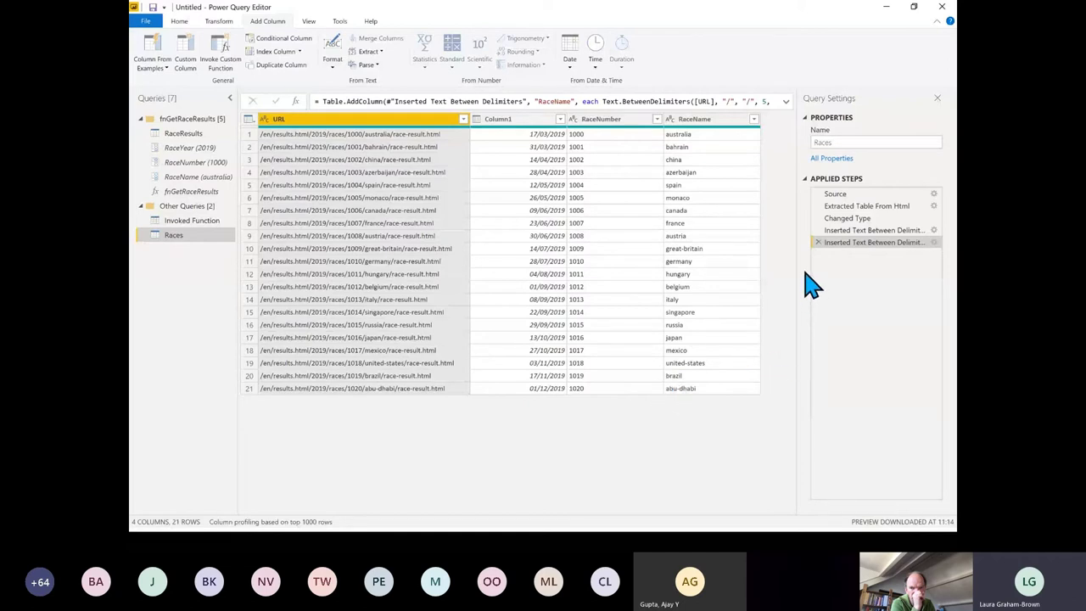
Rebuild the Source web address as base results URL + RaceYear parameter + '/races.html'
{"action": "left_click", "coordinate": [840, 196]}
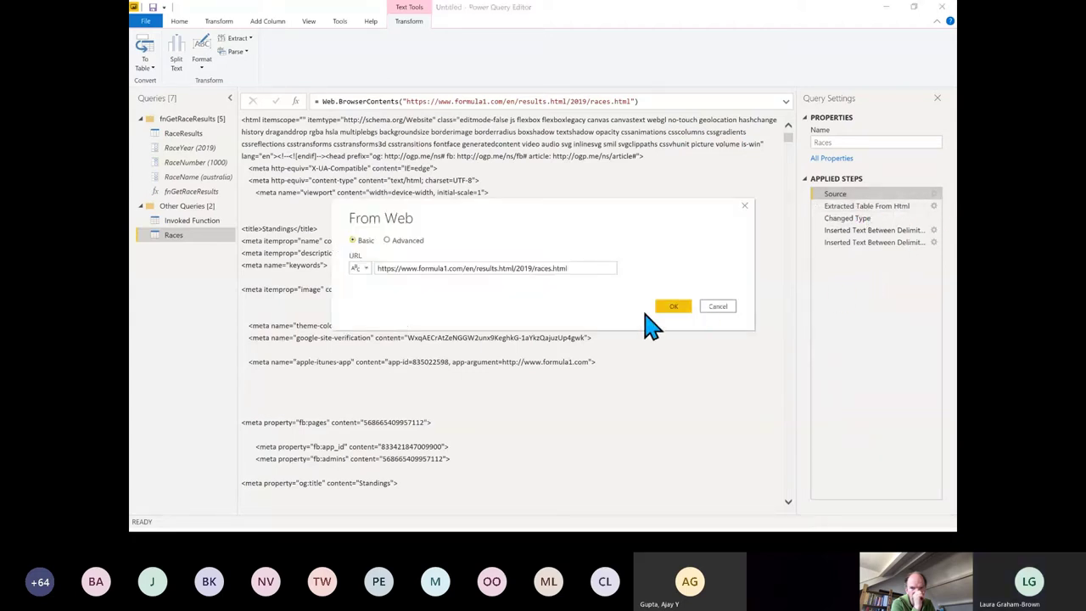
{"action": "left_click", "coordinate": [529, 269]}
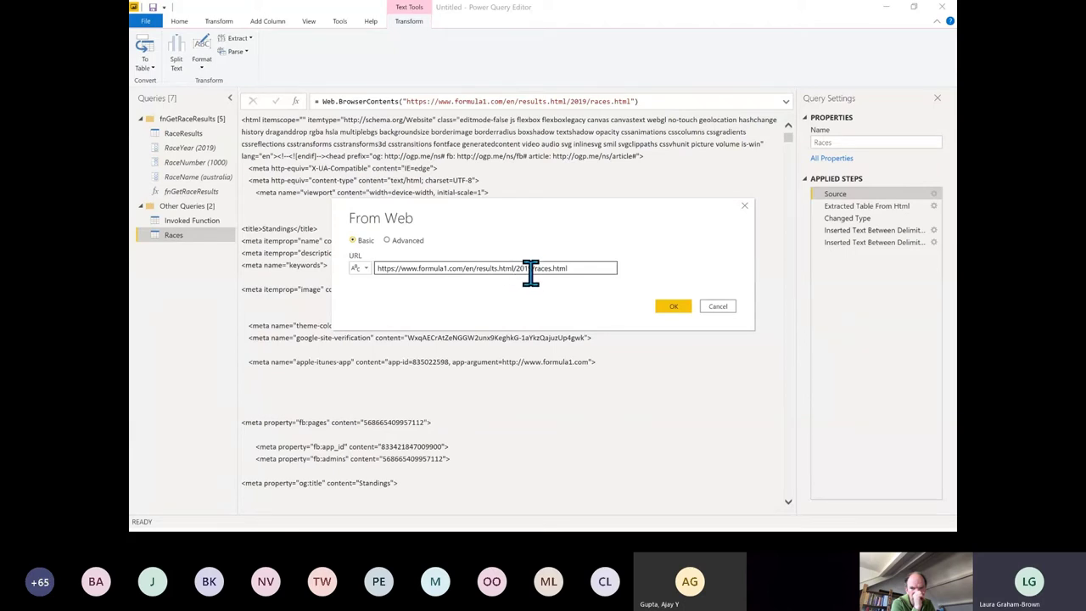
{"action": "left_click", "coordinate": [366, 269]}
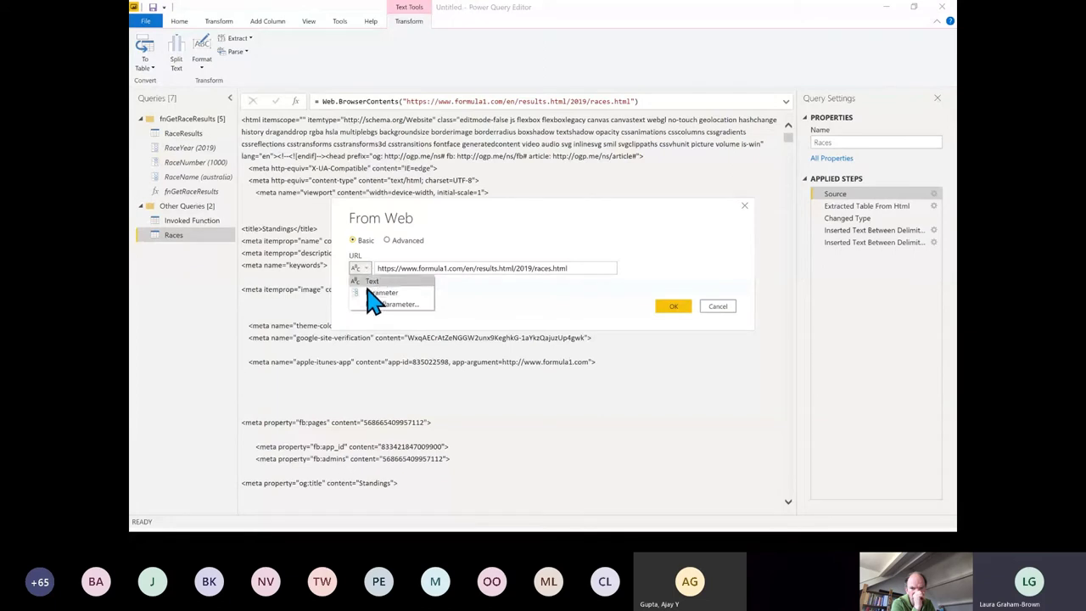
{"action": "left_click", "coordinate": [495, 309]}
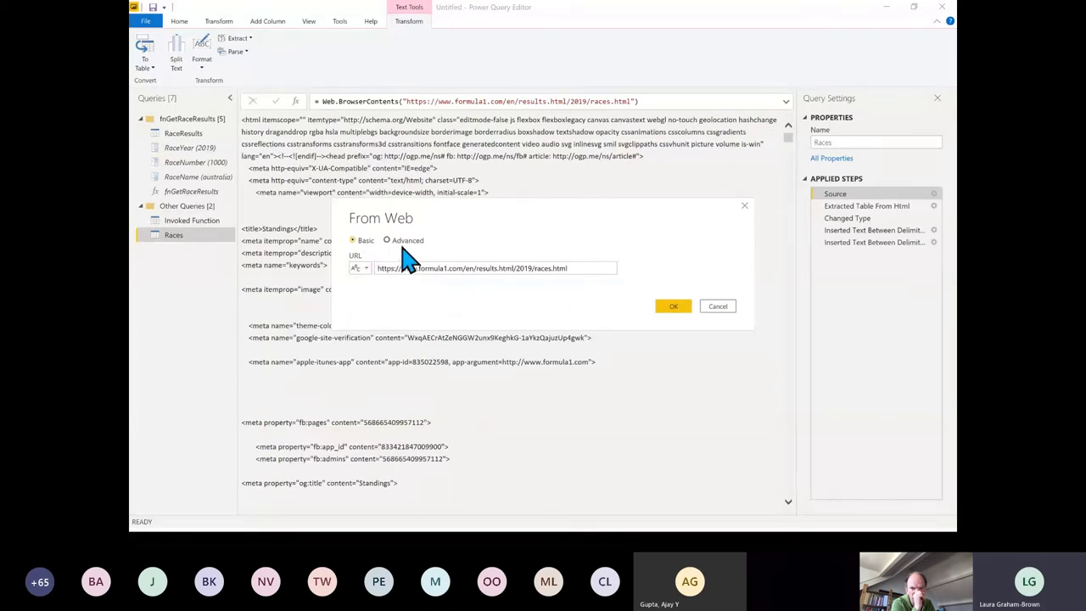
{"action": "left_click", "coordinate": [399, 242]}
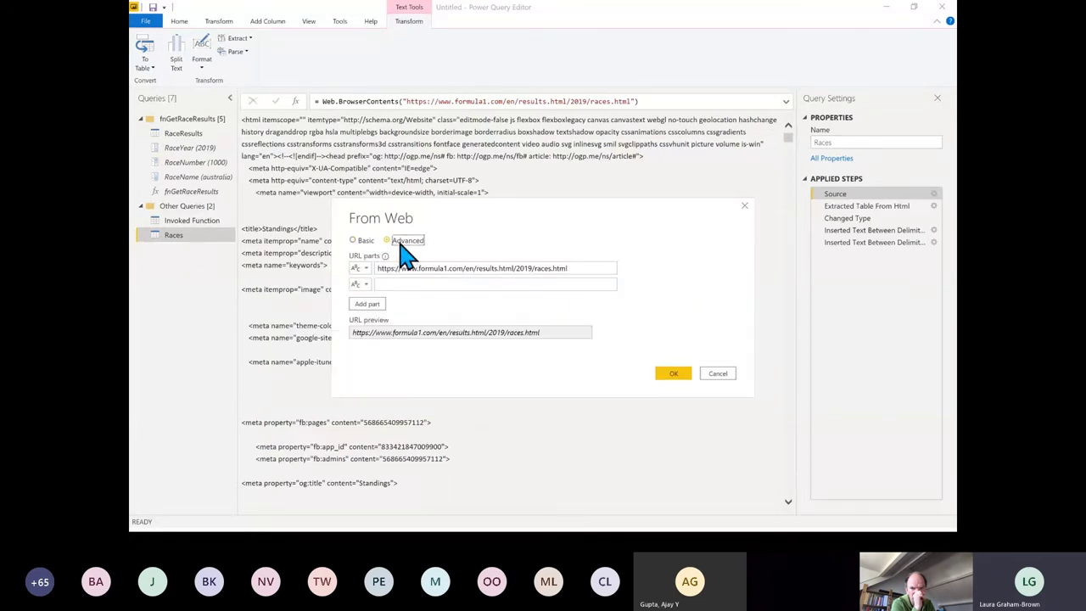
{"action": "left_click", "coordinate": [365, 285]}
{"action": "left_click", "coordinate": [384, 309]}
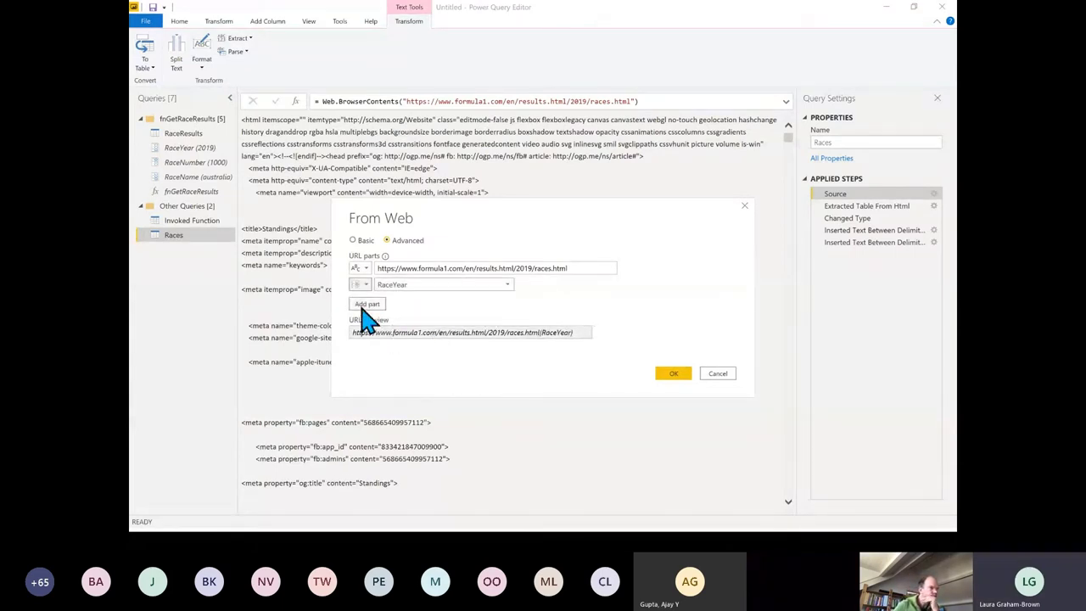
{"action": "left_click", "coordinate": [365, 306]}
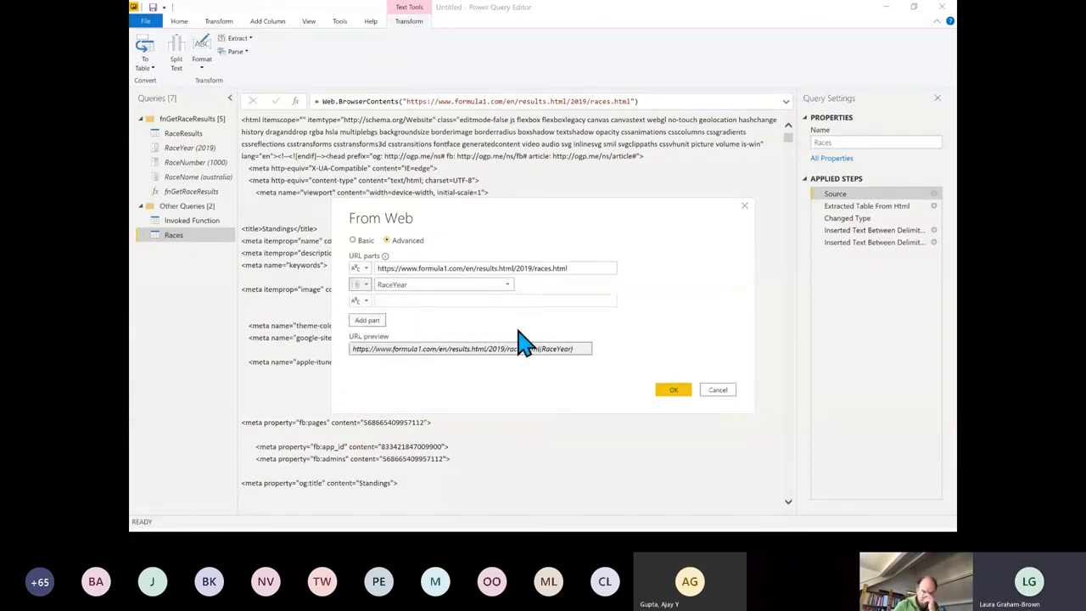
{"action": "left_click_drag", "start_coordinate": [568, 268], "coordinate": [522, 266]}
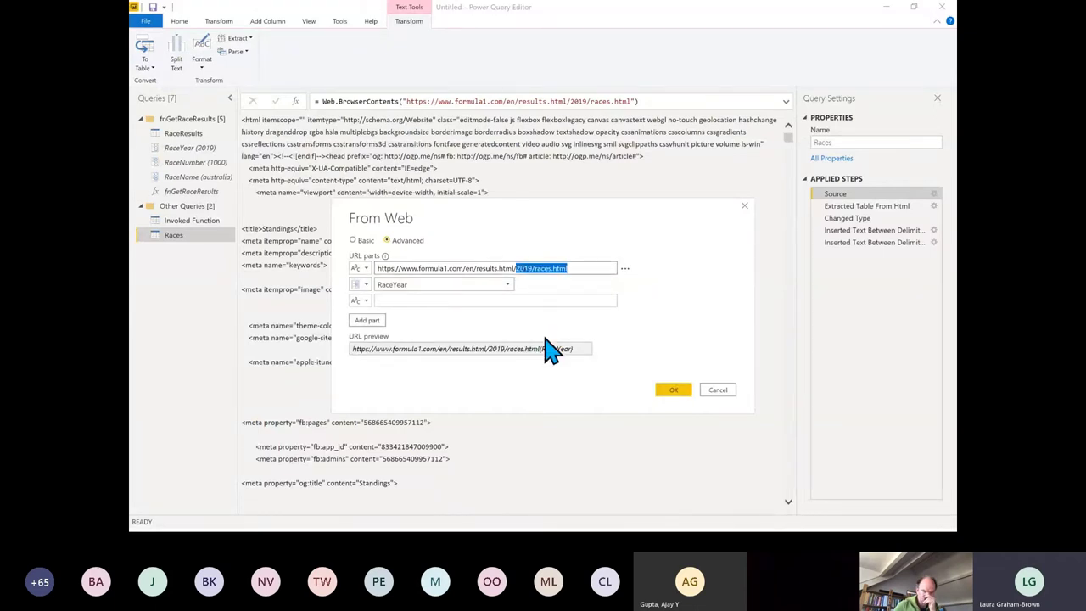
{"action": "left_click", "coordinate": [433, 301]}
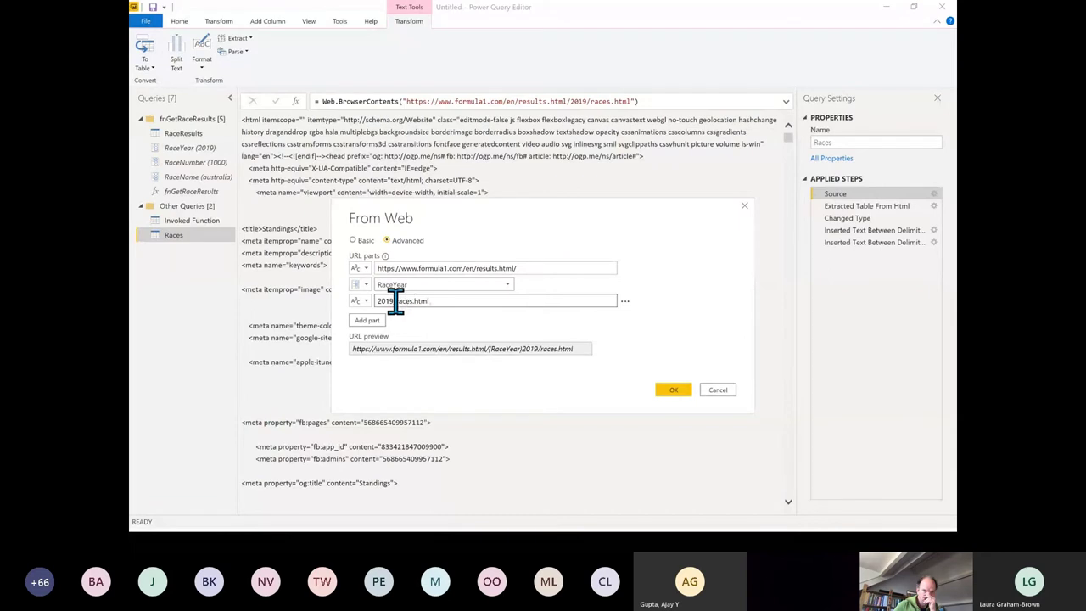
{"action": "left_click", "coordinate": [396, 301]}
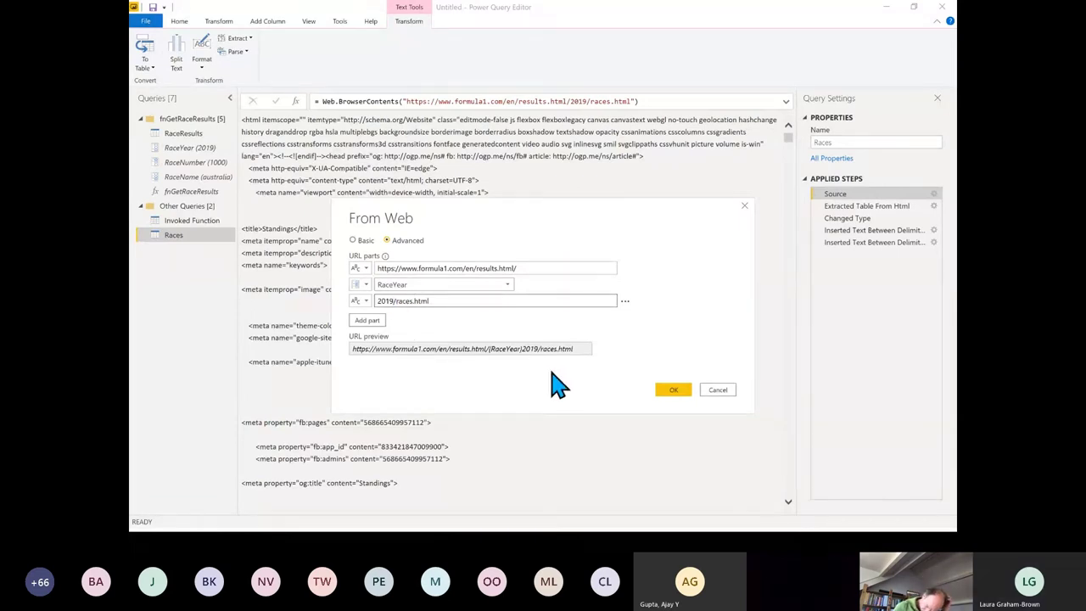
{"action": "key", "text": "BackSpace"}
{"action": "key", "text": "BackSpace"}
{"action": "key", "text": "BackSpace"}
{"action": "key", "text": "BackSpace"}
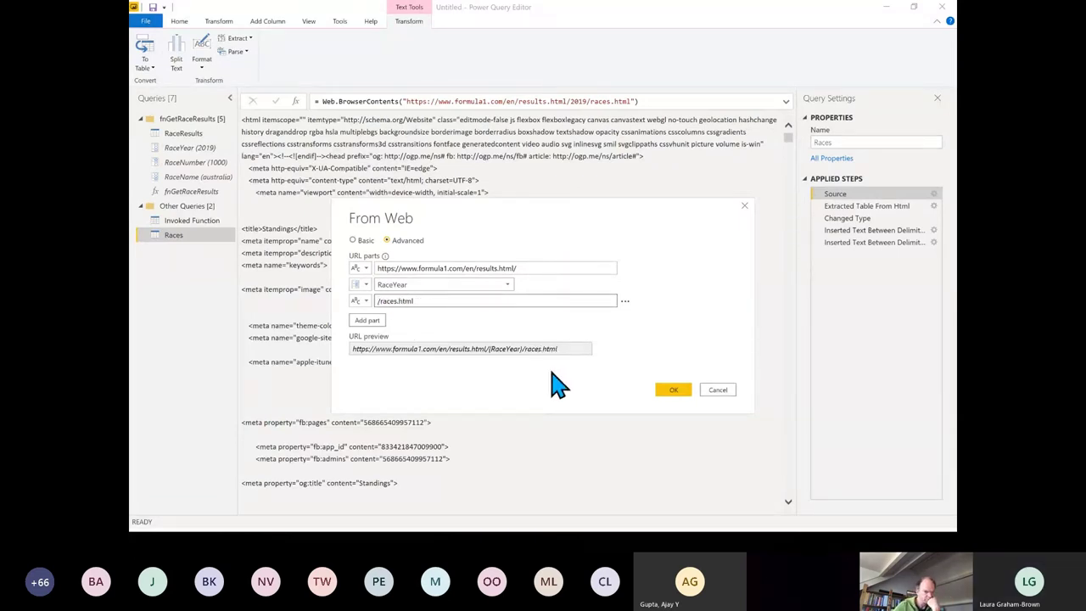
{"action": "left_click", "coordinate": [674, 392]}
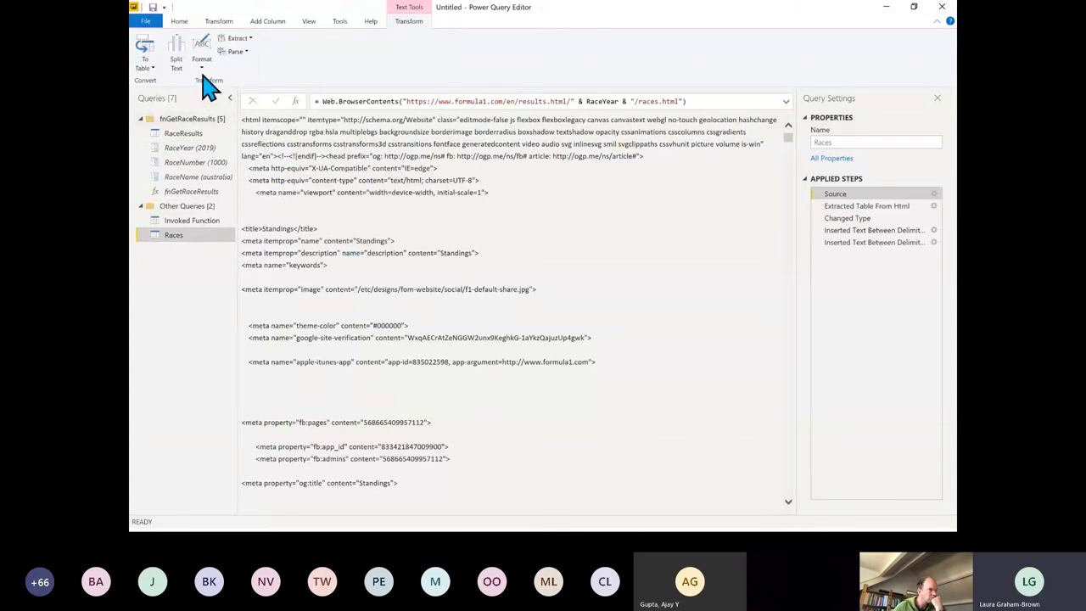
Create a blank query with the formula = List.Numbers(2018,2), returning 2018 and 2019
{"action": "left_click", "coordinate": [180, 23]}
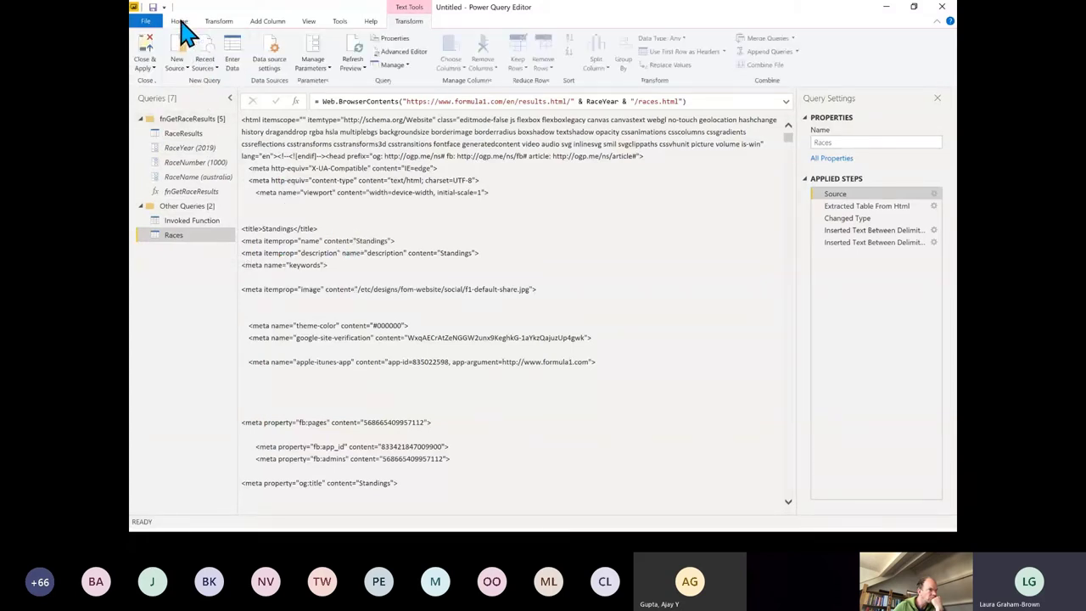
{"action": "left_click", "coordinate": [179, 66]}
{"action": "left_click", "coordinate": [194, 291]}
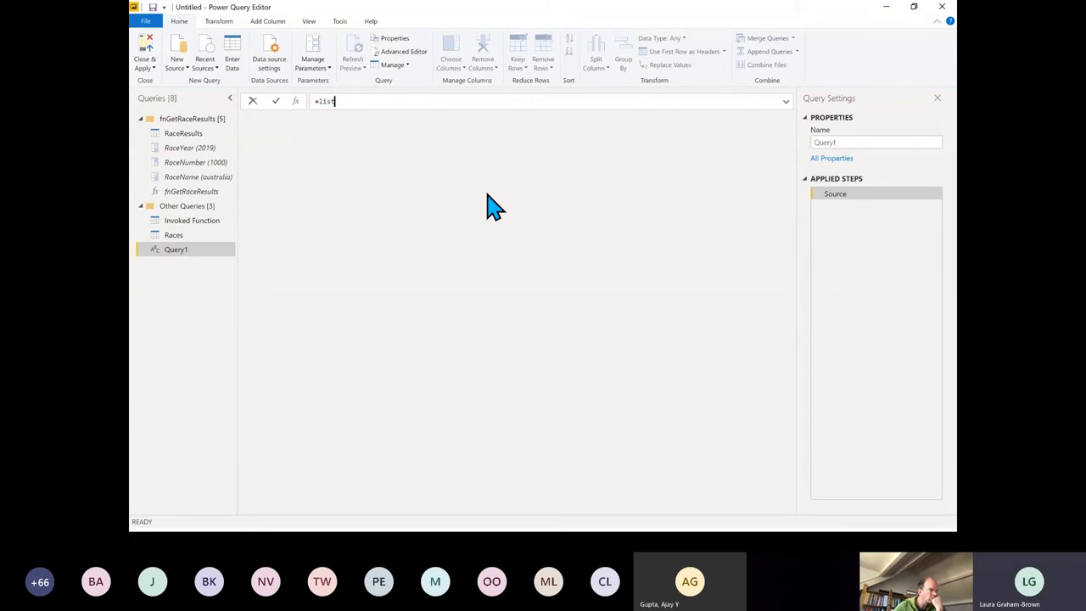
{"action": "type", "text": ".n"}
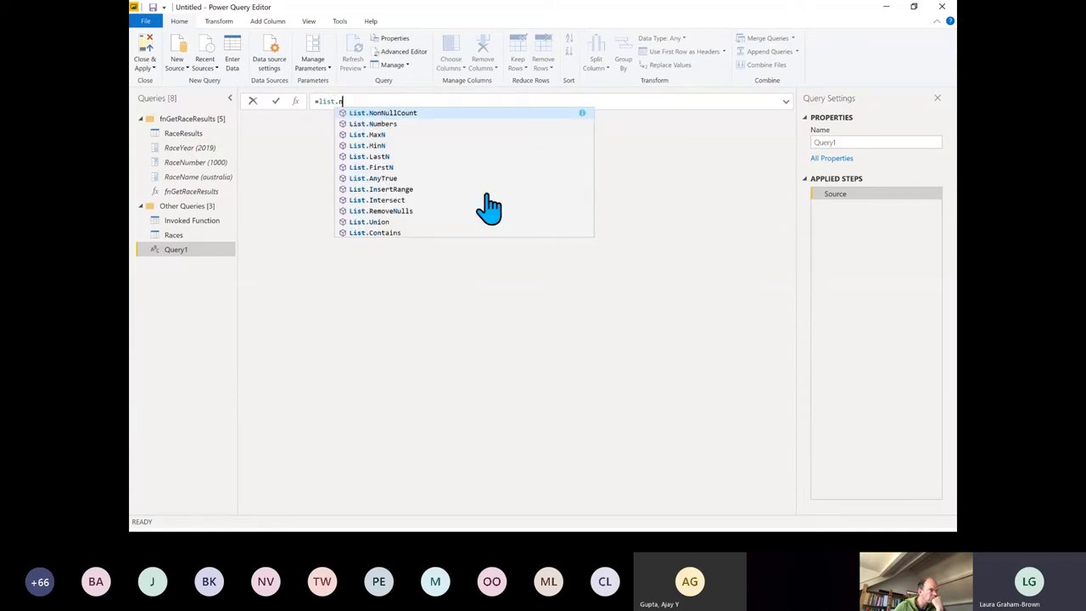
{"action": "left_click", "coordinate": [381, 123]}
{"action": "type", "text": "("}
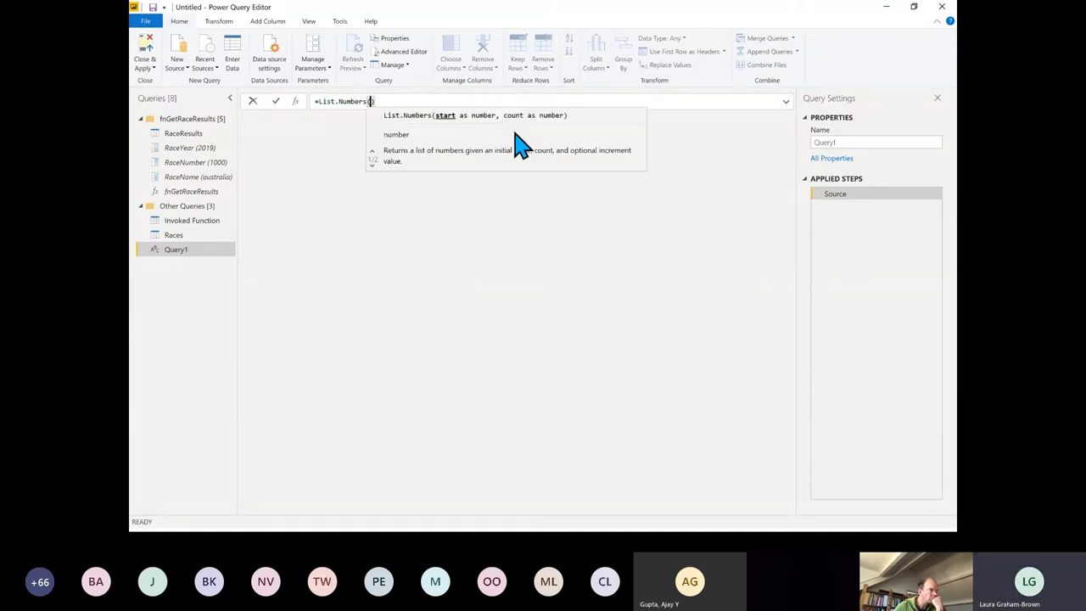
{"action": "type", "text": "2018"}
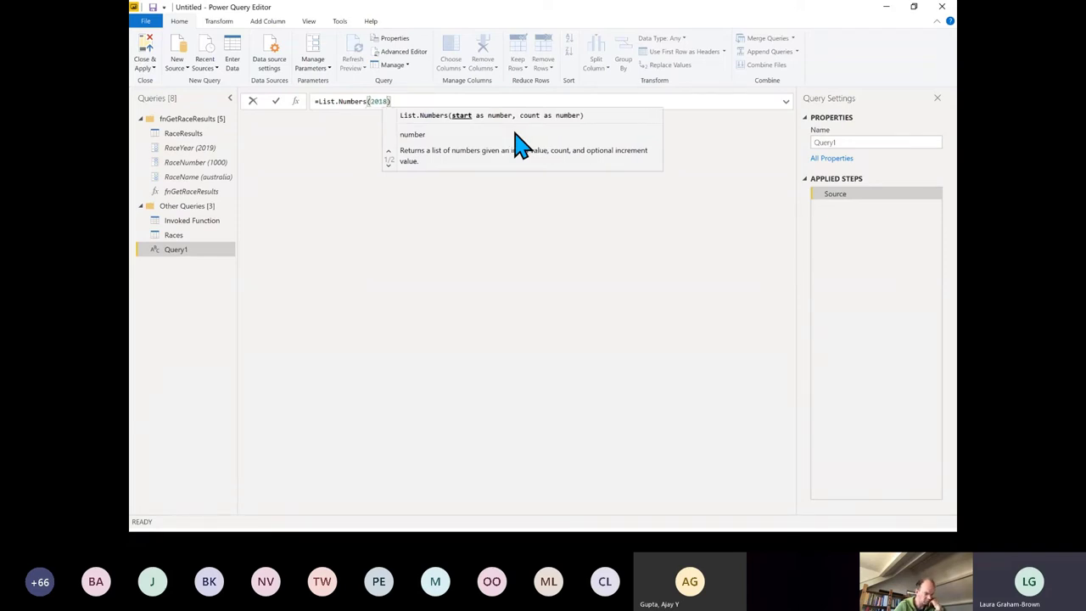
{"action": "type", "text": ",2"}
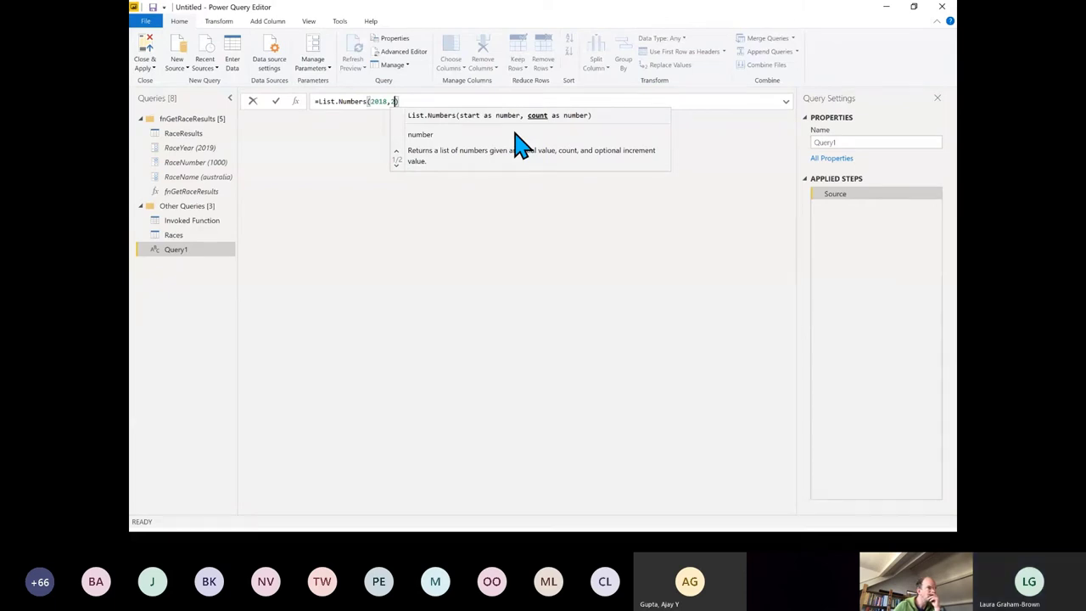
{"action": "key", "text": "Return"}
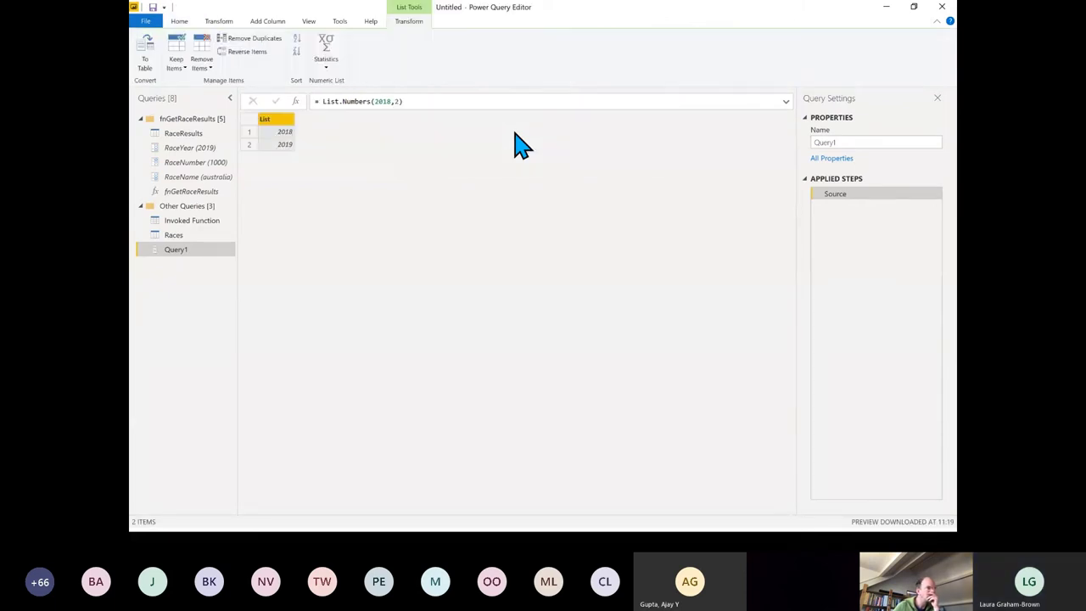
Convert the year list to a table and rename its Column1 to RaceYear
{"action": "left_click", "coordinate": [145, 59]}
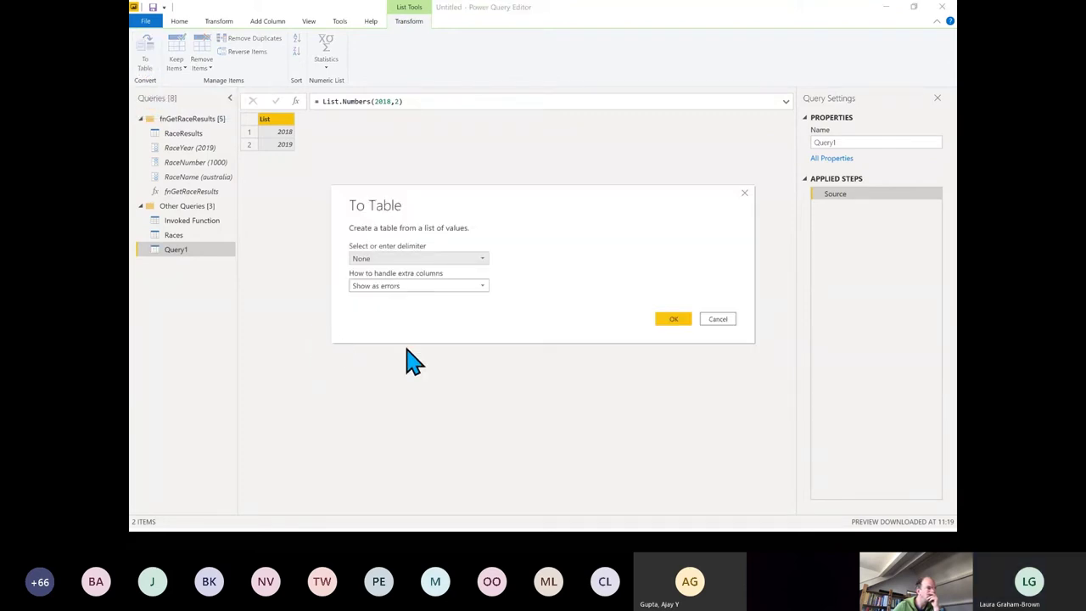
{"action": "left_click", "coordinate": [673, 319]}
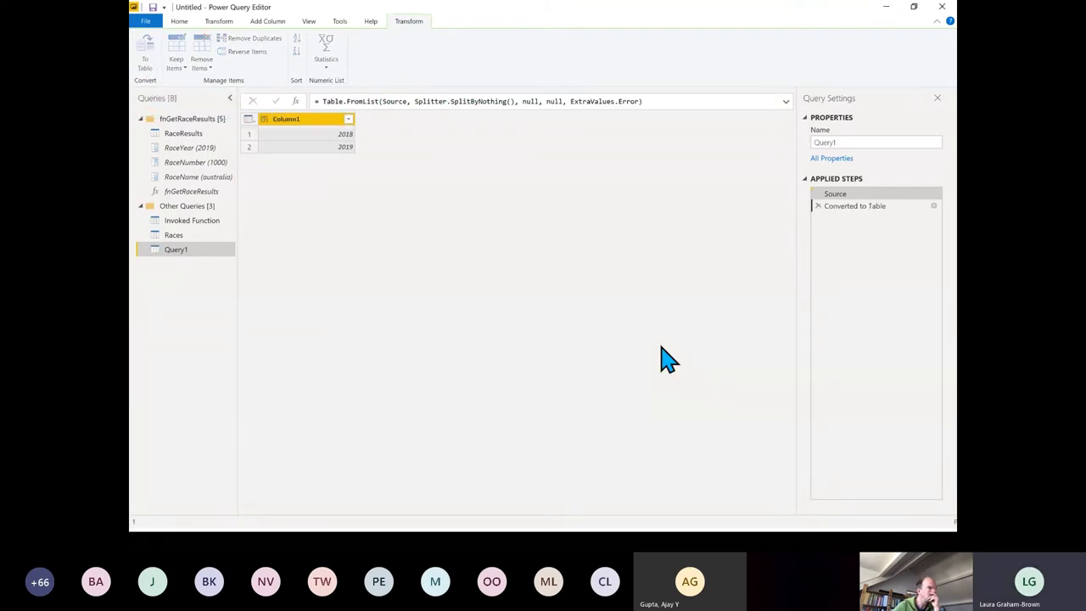
{"action": "double_click", "coordinate": [303, 122]}
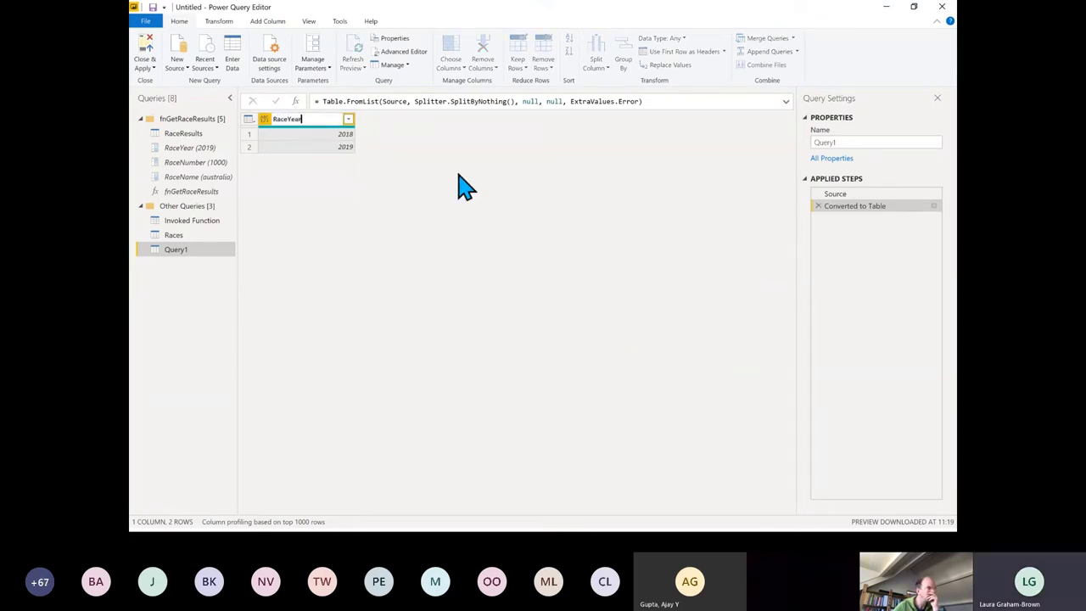
{"action": "type", "text": "RaceYear"}
{"action": "key", "text": "Return"}
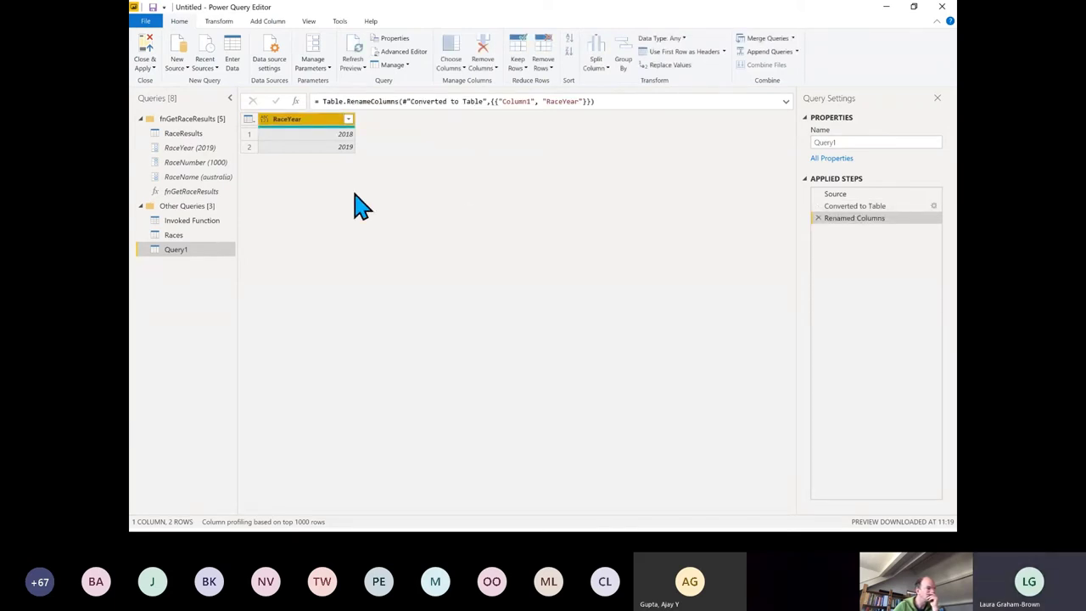
{"action": "left_click", "coordinate": [276, 22]}
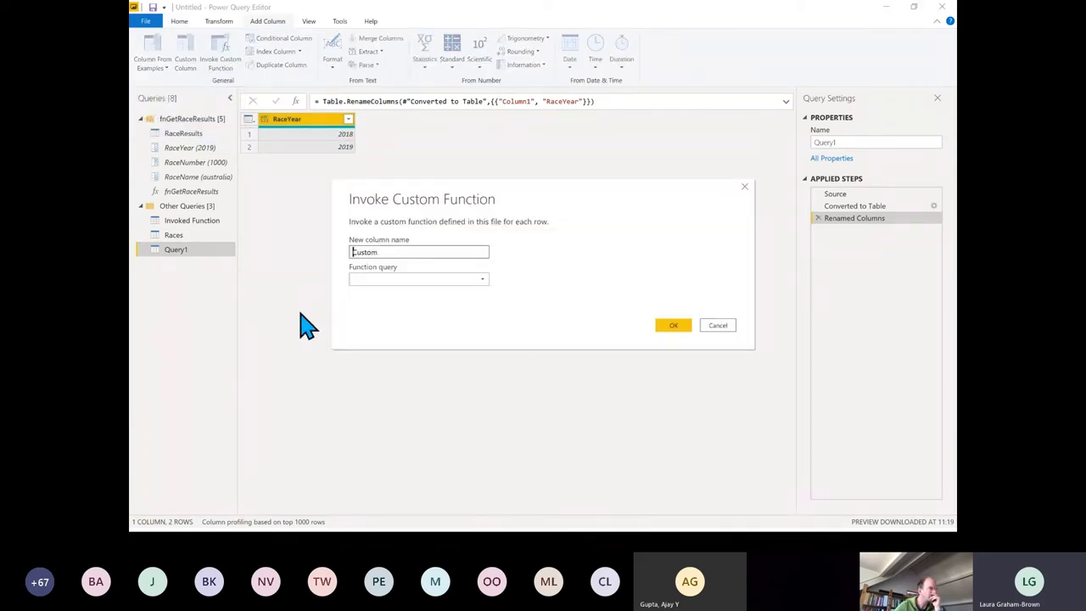
Cancel Invoke Custom Function and create the fnGetRaces function from the Races query, then reselect Query1
{"action": "left_click", "coordinate": [723, 325]}
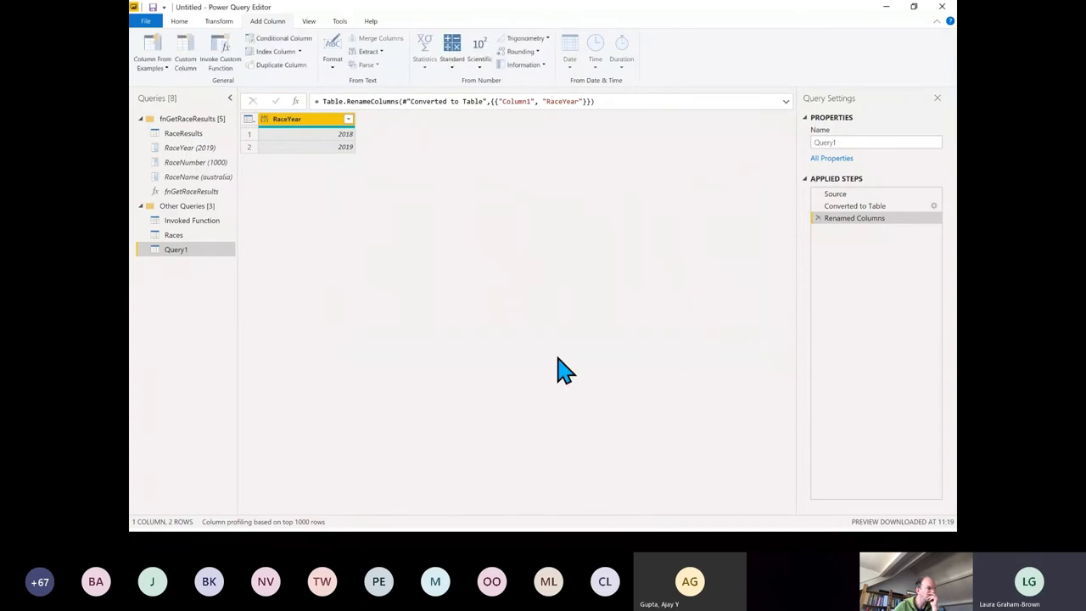
{"action": "left_click", "coordinate": [178, 236]}
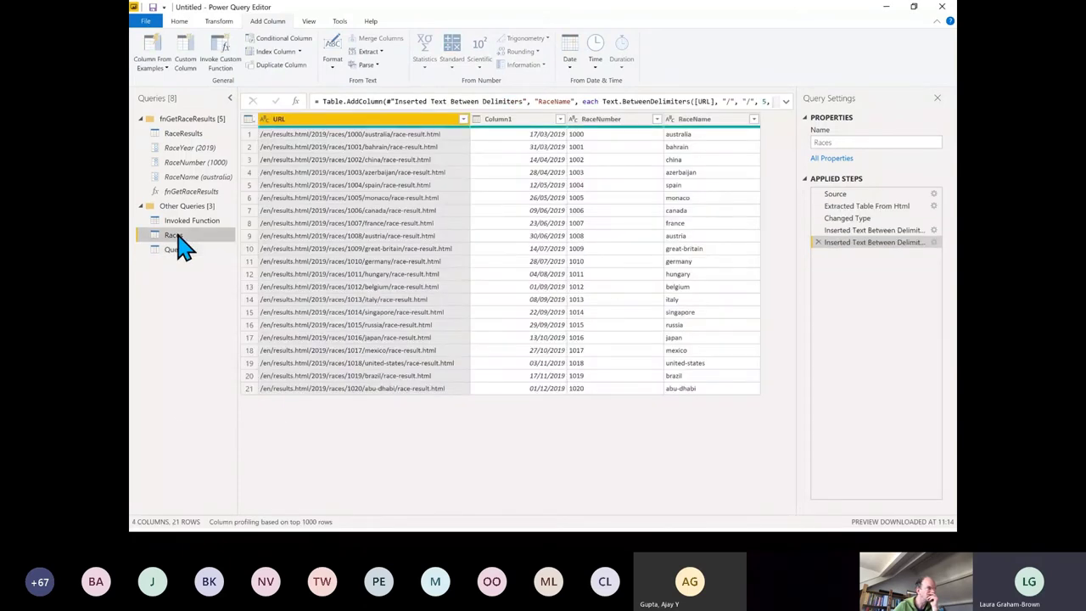
{"action": "right_click", "coordinate": [181, 242]}
{"action": "left_click", "coordinate": [227, 386]}
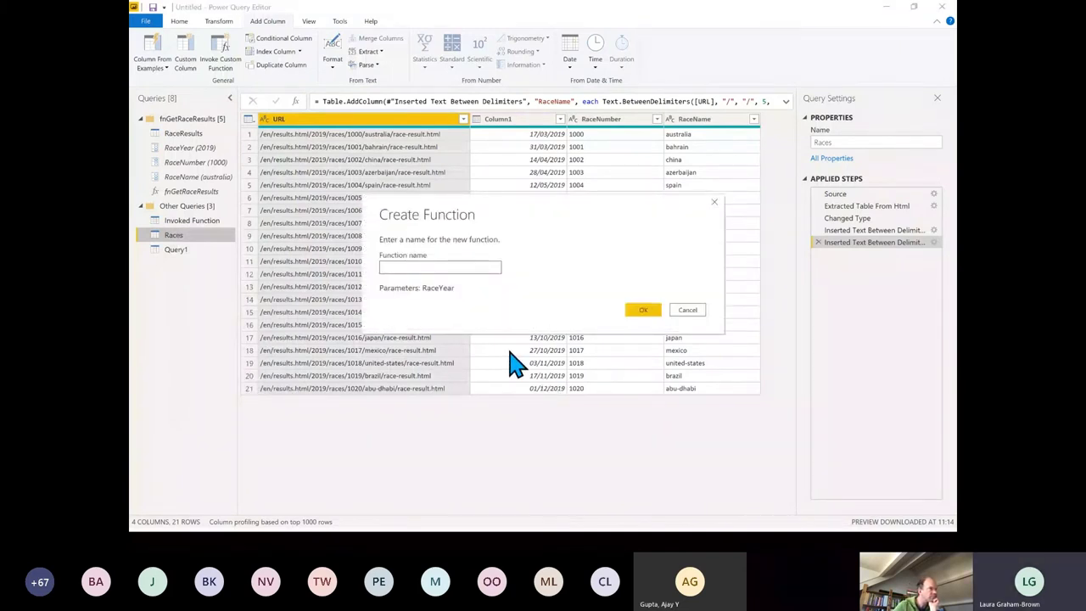
{"action": "type", "text": "fnGetRaceRes"}
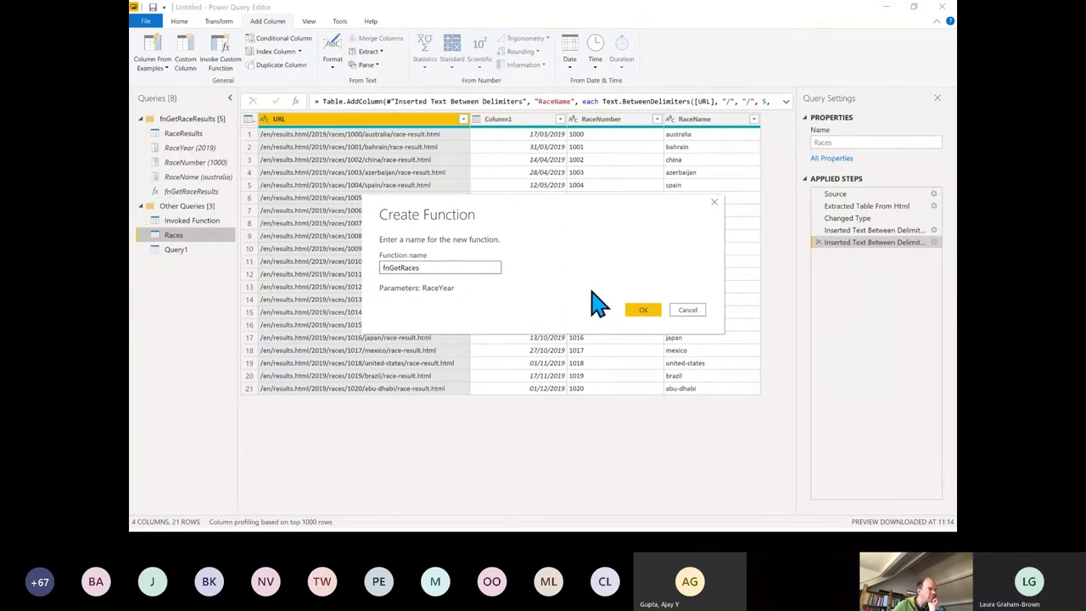
{"action": "left_click", "coordinate": [638, 310]}
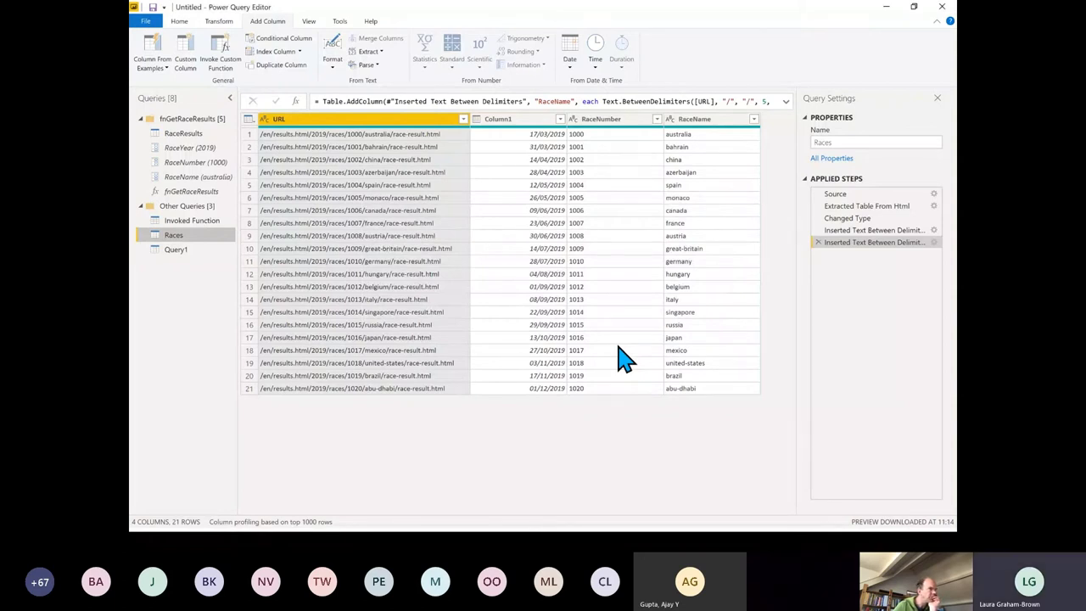
{"action": "left_click", "coordinate": [190, 281]}
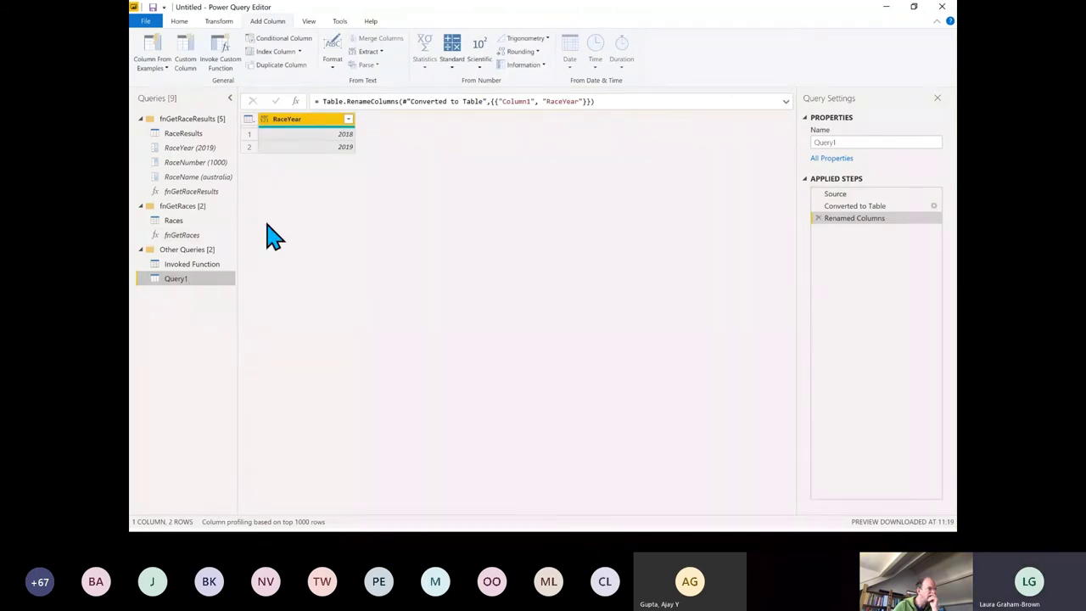
Invoke fnGetRaces on Query1, passing the RaceYear column as its RaceYear argument
{"action": "left_click", "coordinate": [222, 56]}
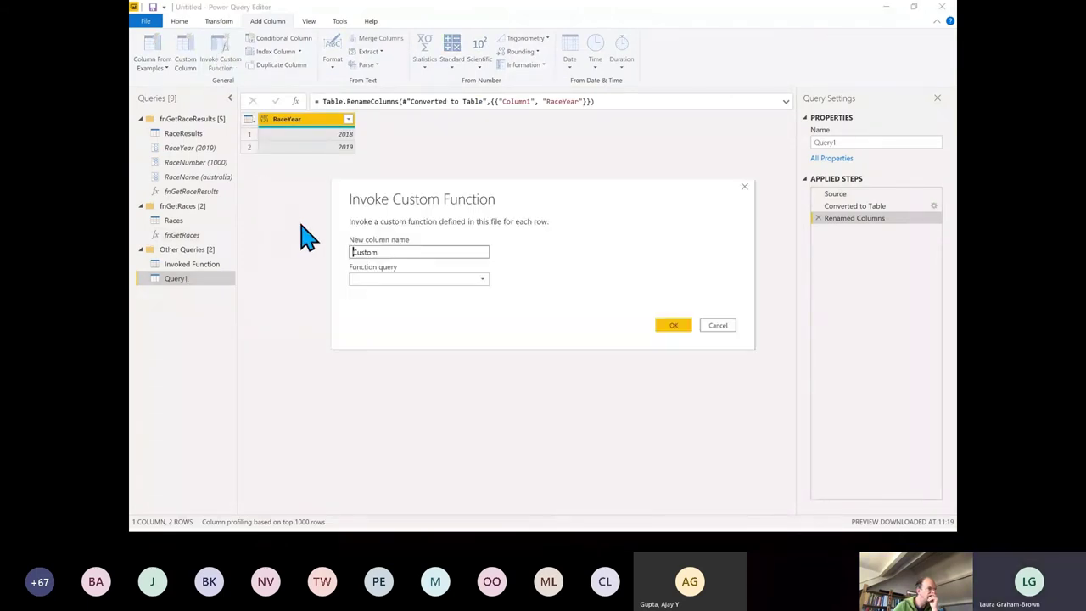
{"action": "left_click", "coordinate": [484, 281]}
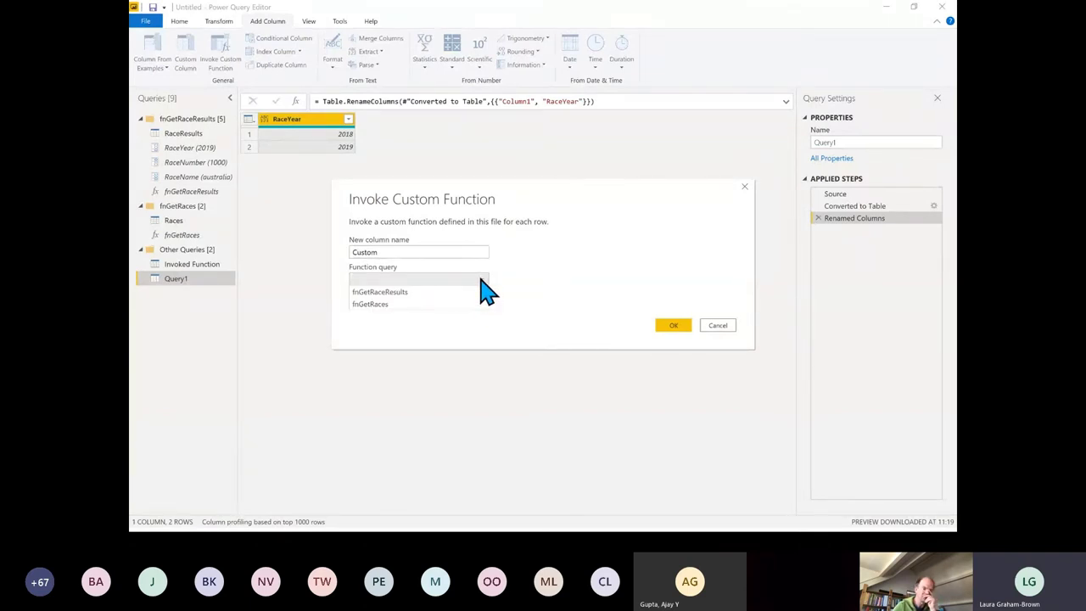
{"action": "left_click", "coordinate": [397, 303]}
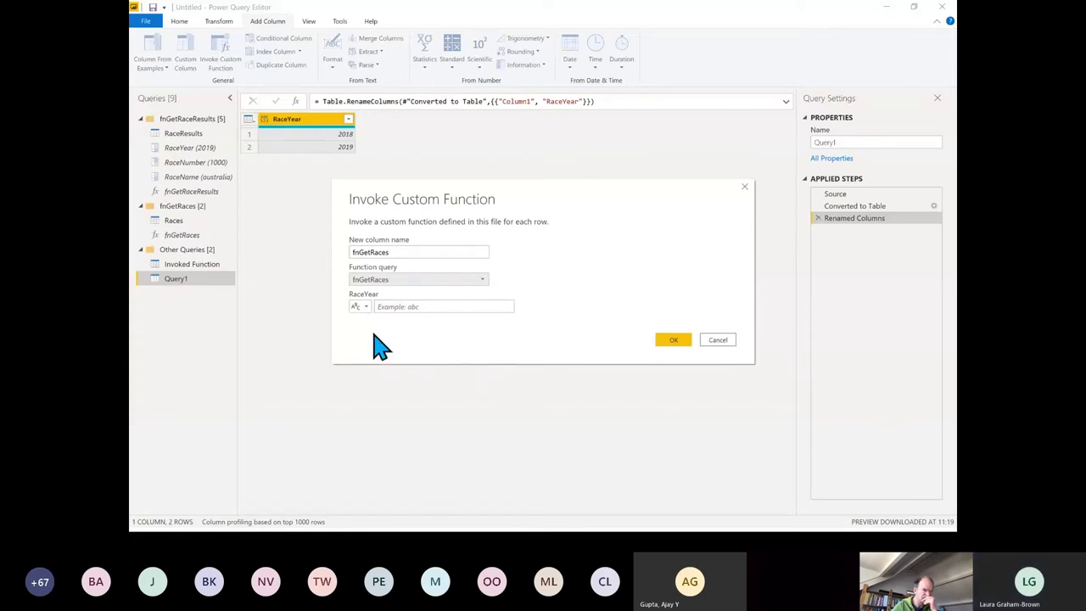
{"action": "left_click", "coordinate": [367, 308]}
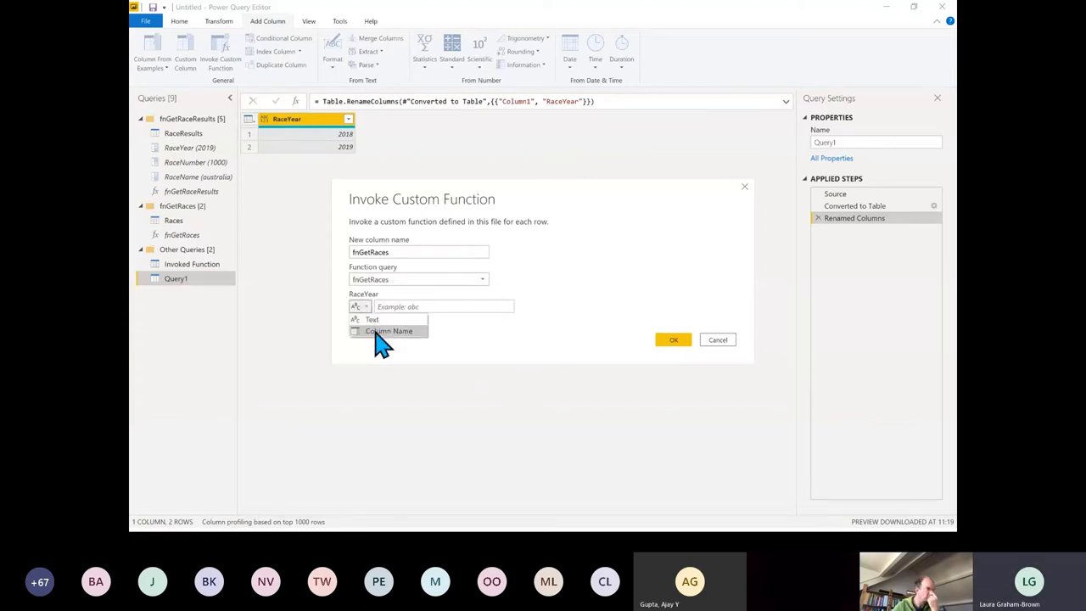
{"action": "left_click", "coordinate": [374, 331]}
{"action": "left_click", "coordinate": [507, 307]}
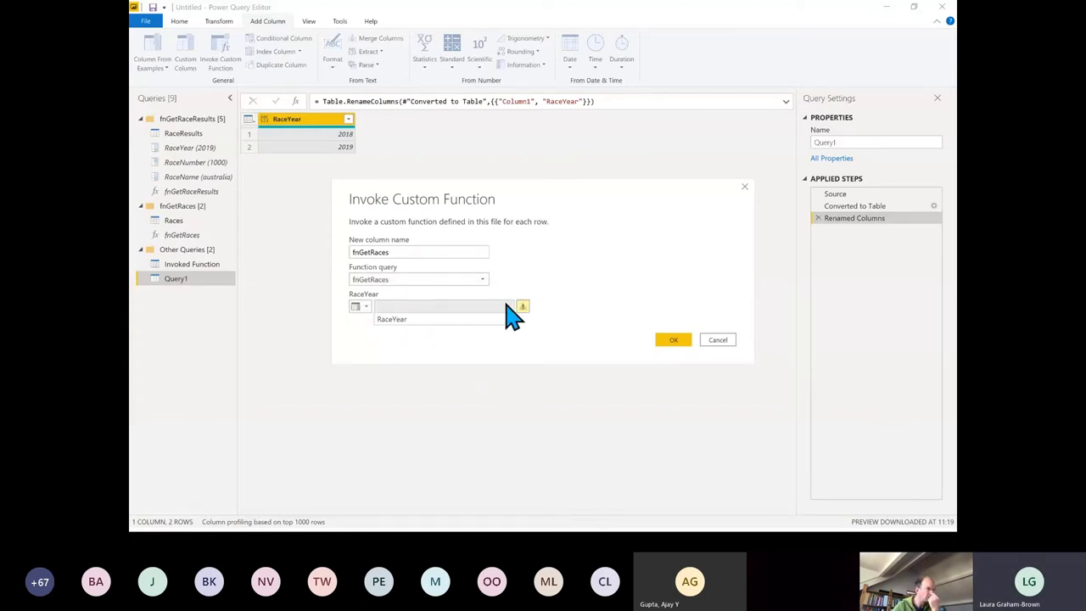
{"action": "left_click", "coordinate": [466, 319]}
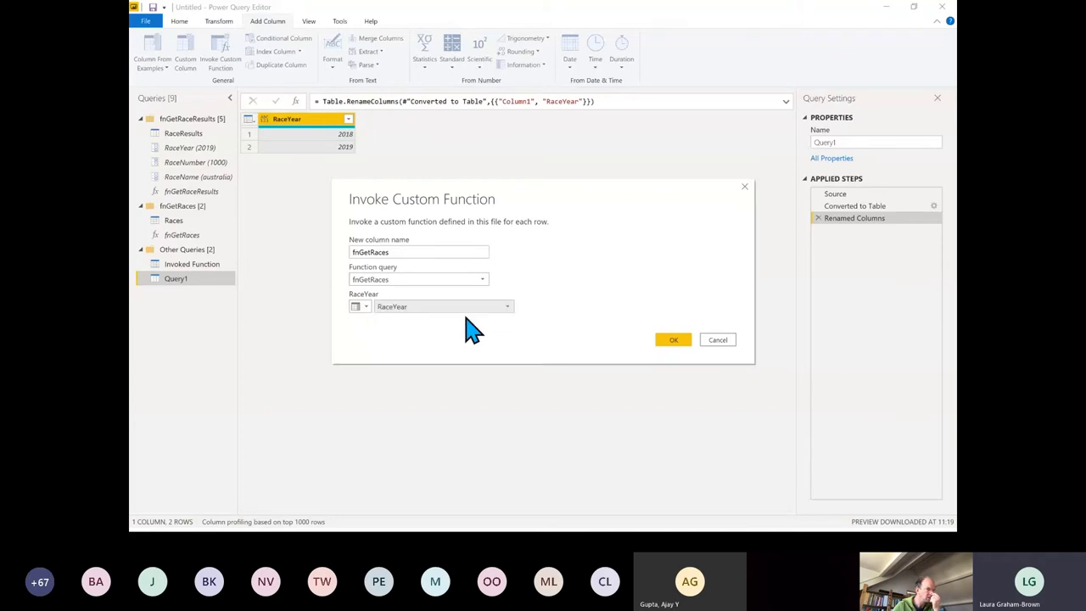
{"action": "left_click", "coordinate": [674, 341]}
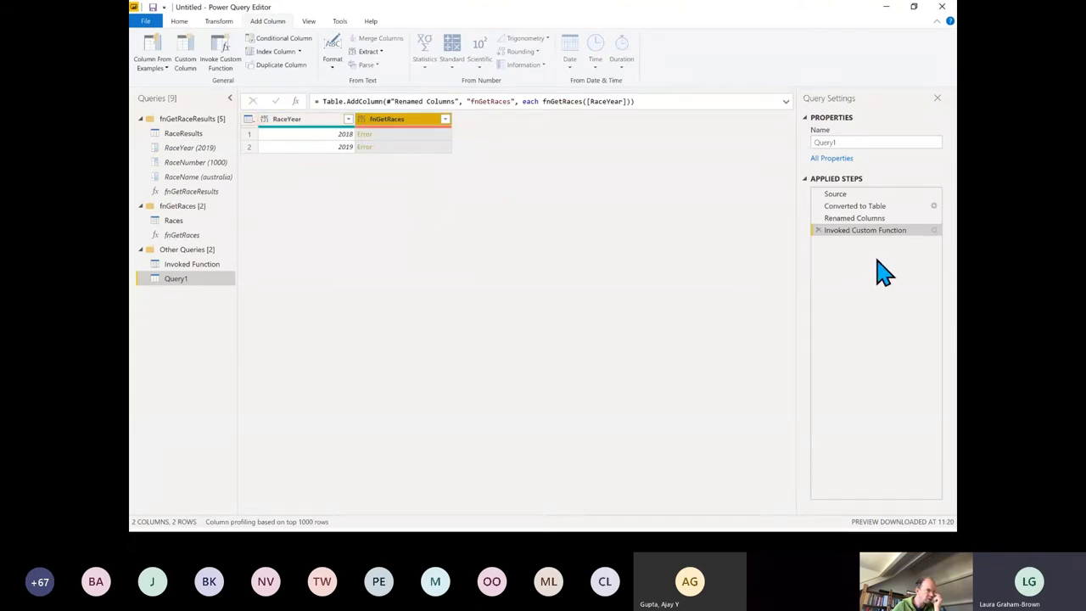
Insert a step after Renamed Columns changing RaceYear to Text, then return to the invoke step
{"action": "left_click", "coordinate": [861, 218]}
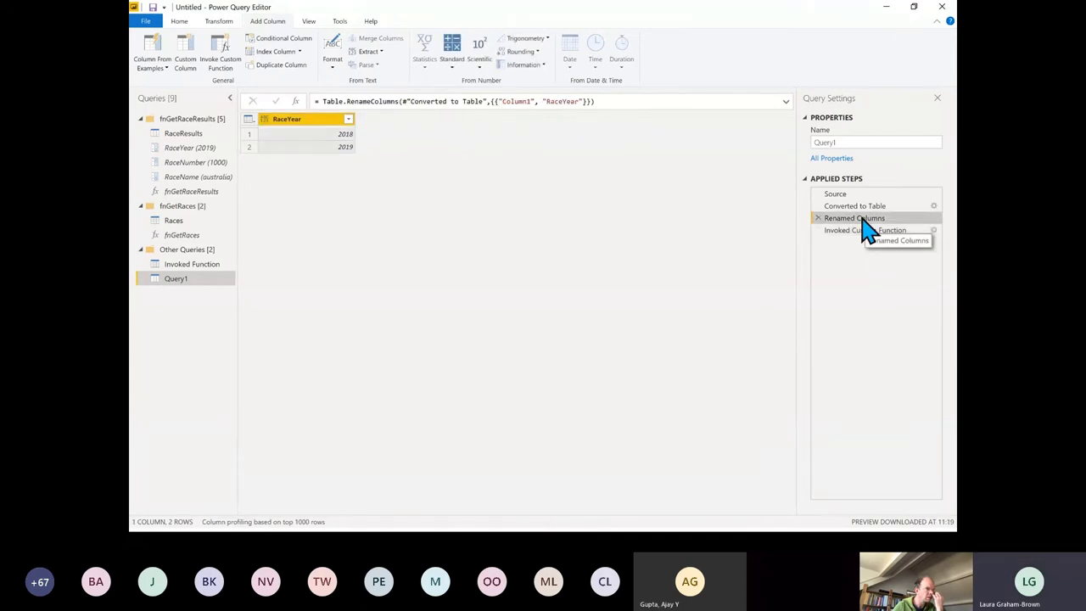
{"action": "left_click", "coordinate": [265, 123]}
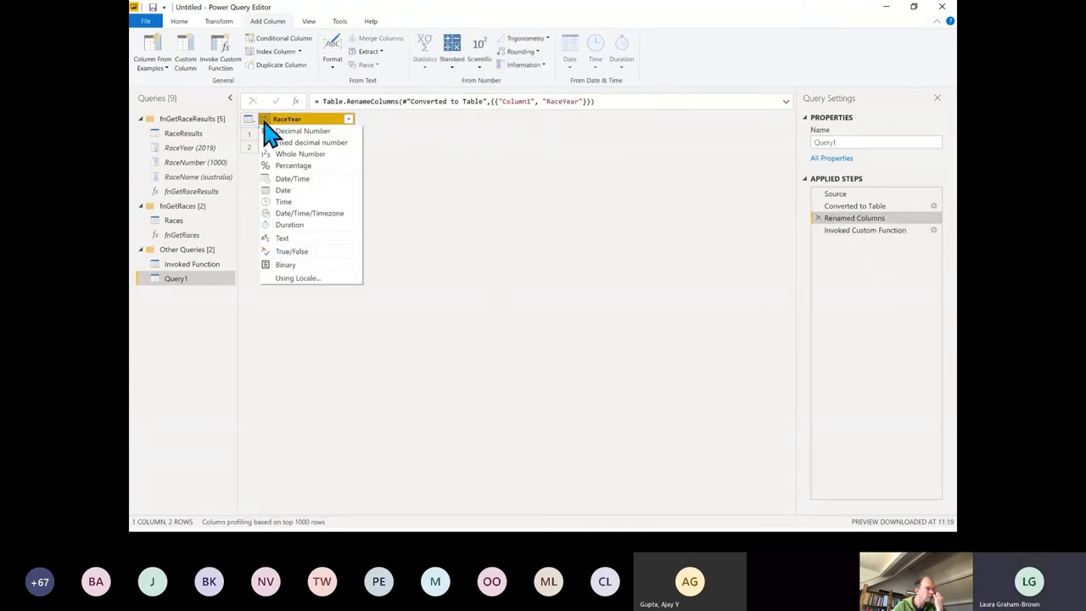
{"action": "left_click", "coordinate": [286, 240]}
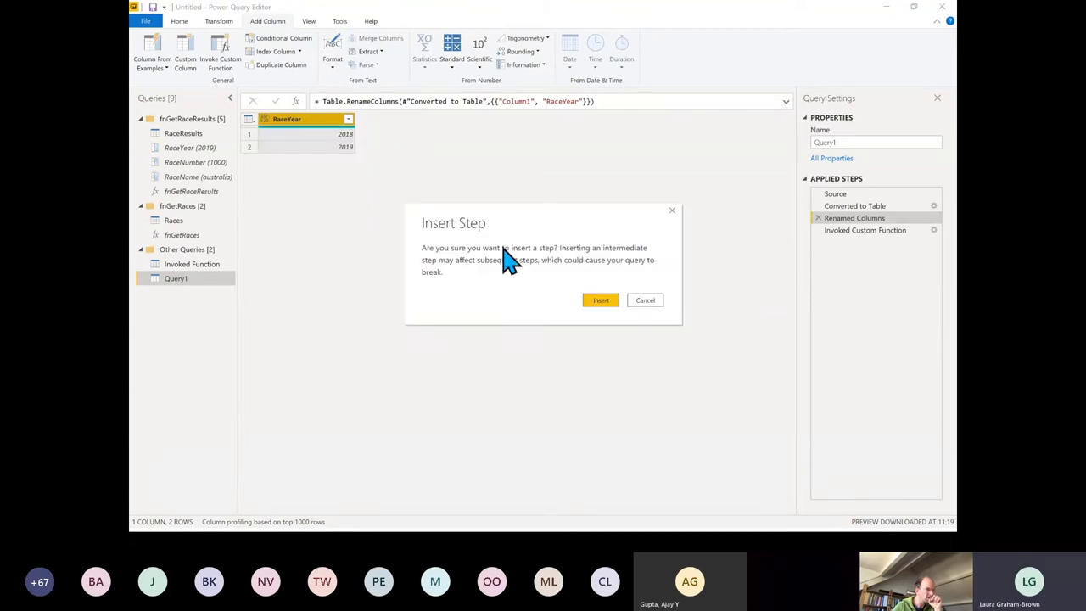
{"action": "left_click", "coordinate": [601, 302]}
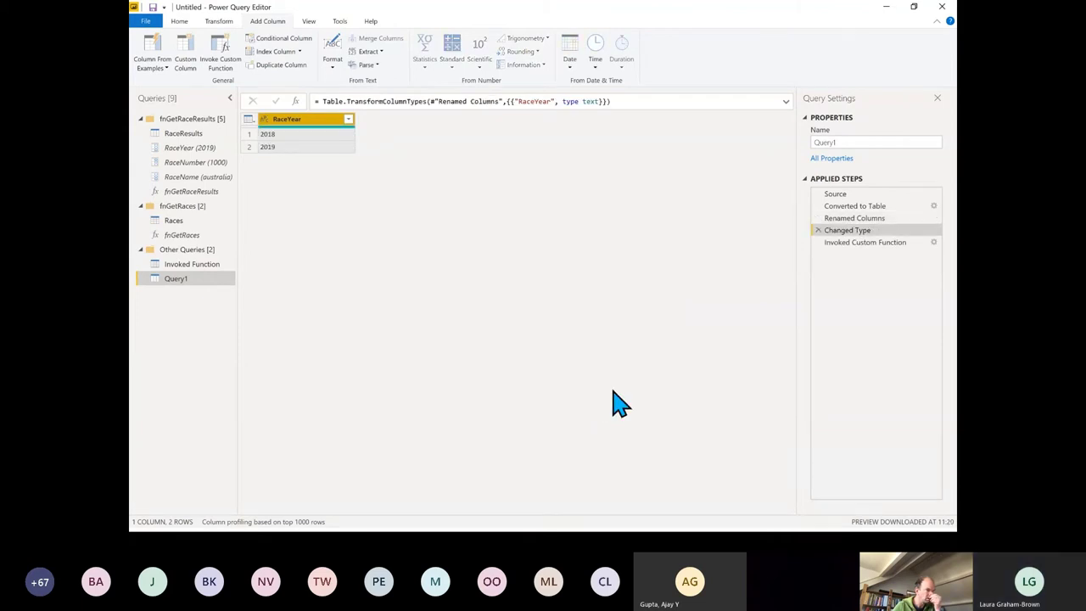
{"action": "left_click", "coordinate": [844, 243]}
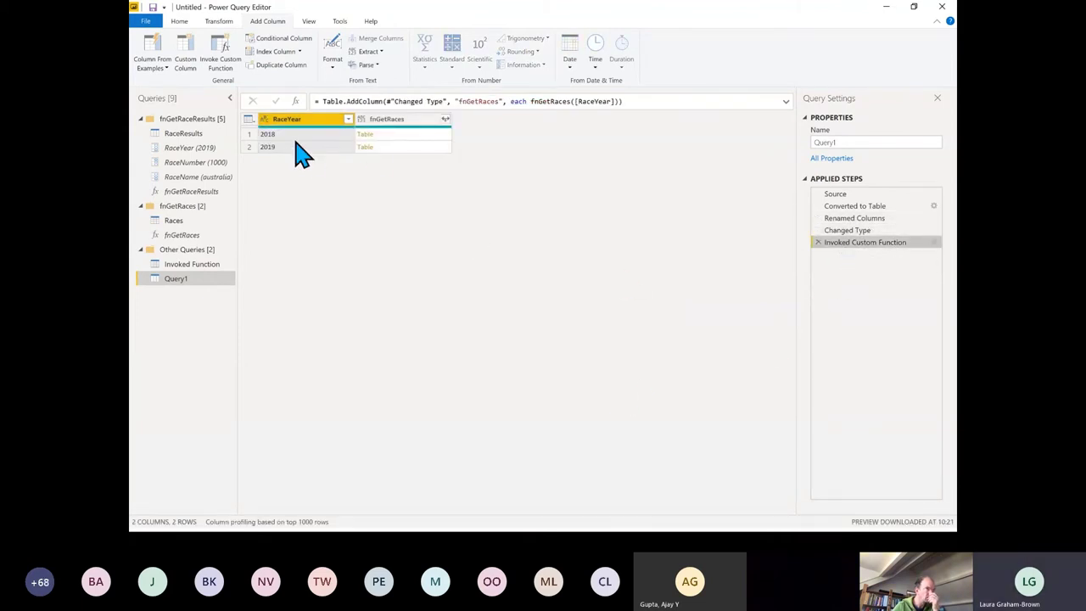
Expand the fnGetRaces tables into their columns and rename Column1 to RaceDate
{"action": "left_click", "coordinate": [445, 120]}
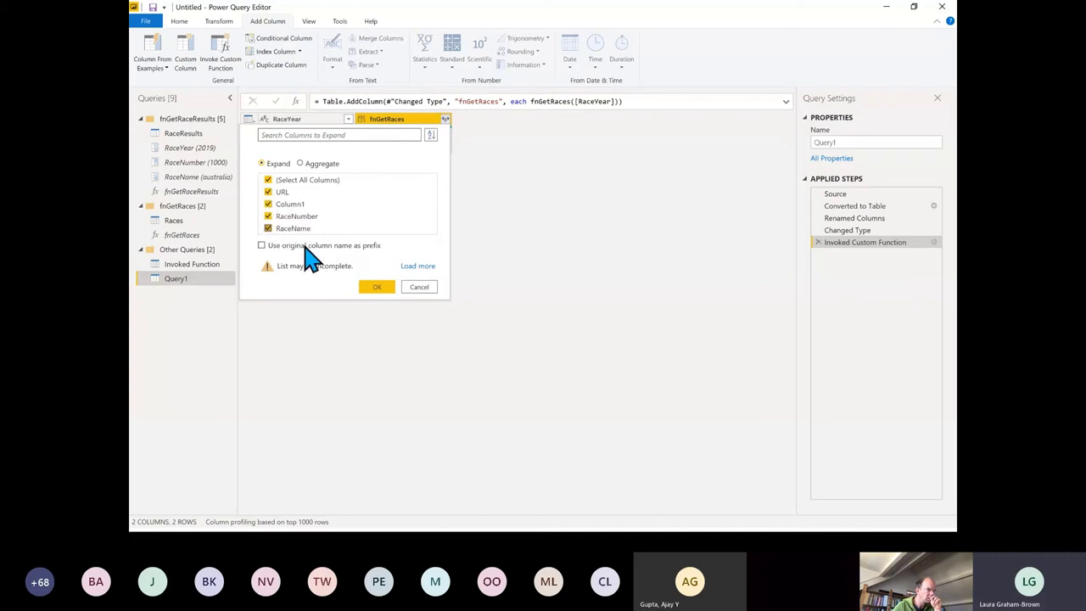
{"action": "left_click", "coordinate": [379, 289]}
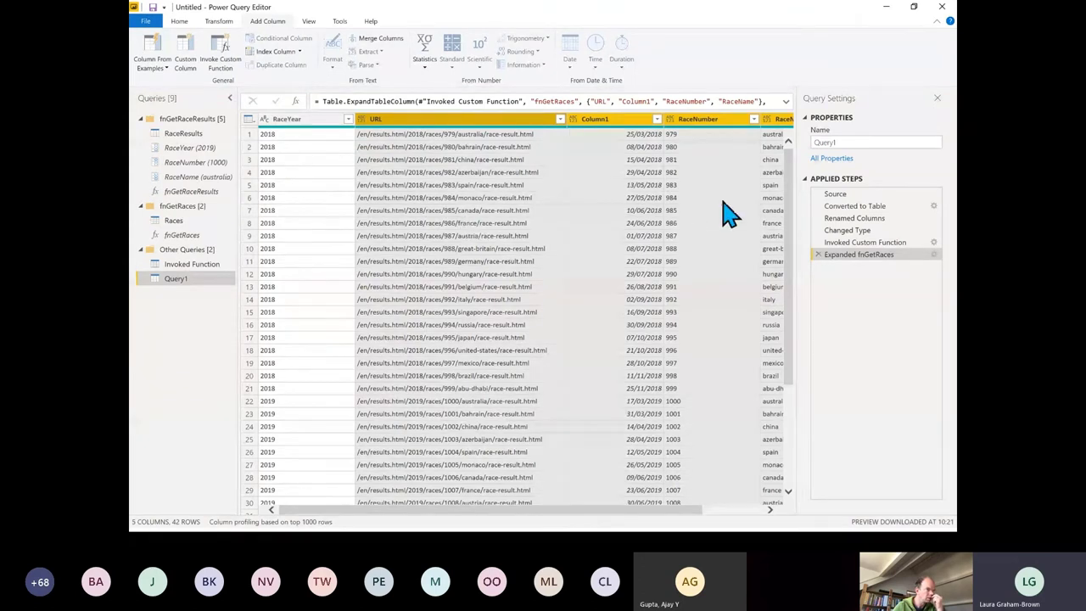
{"action": "double_click", "coordinate": [600, 120]}
{"action": "type", "text": "RaceDate"}
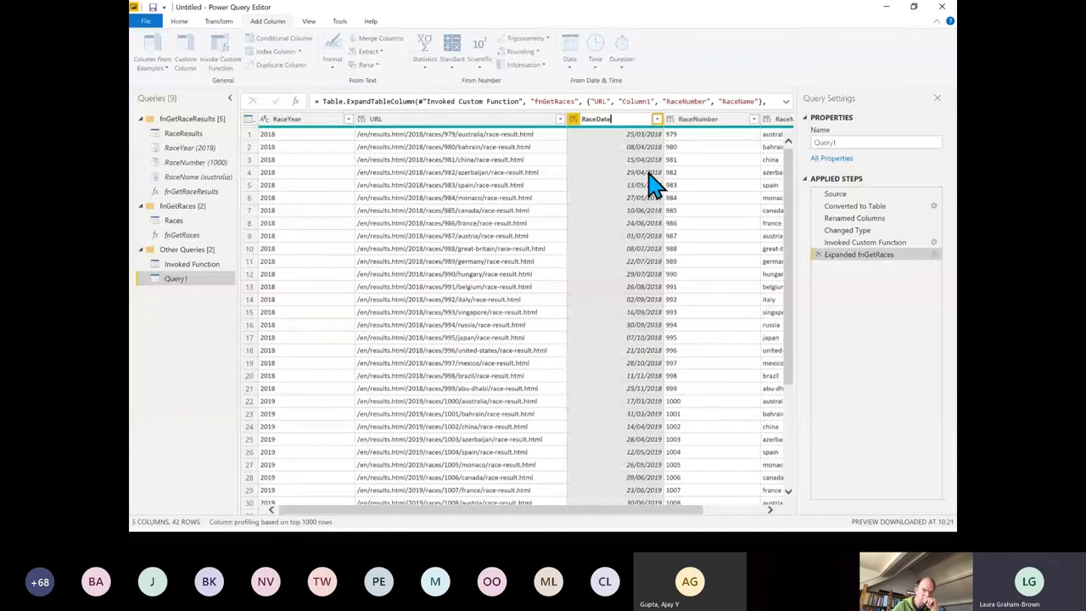
{"action": "key", "text": "Return"}
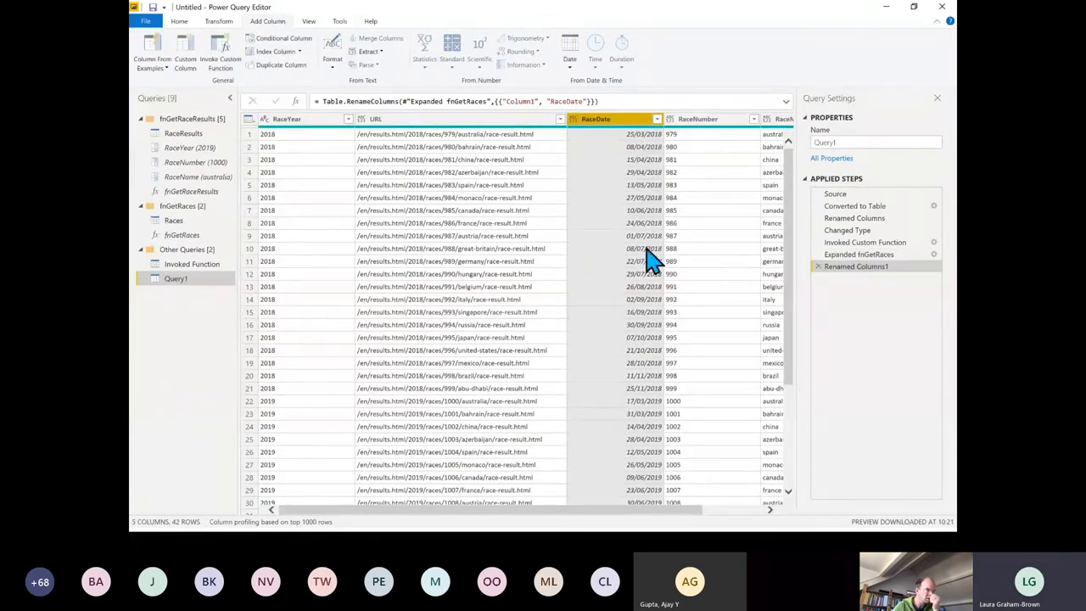
{"action": "left_click_drag", "start_coordinate": [553, 511], "coordinate": [519, 514]}
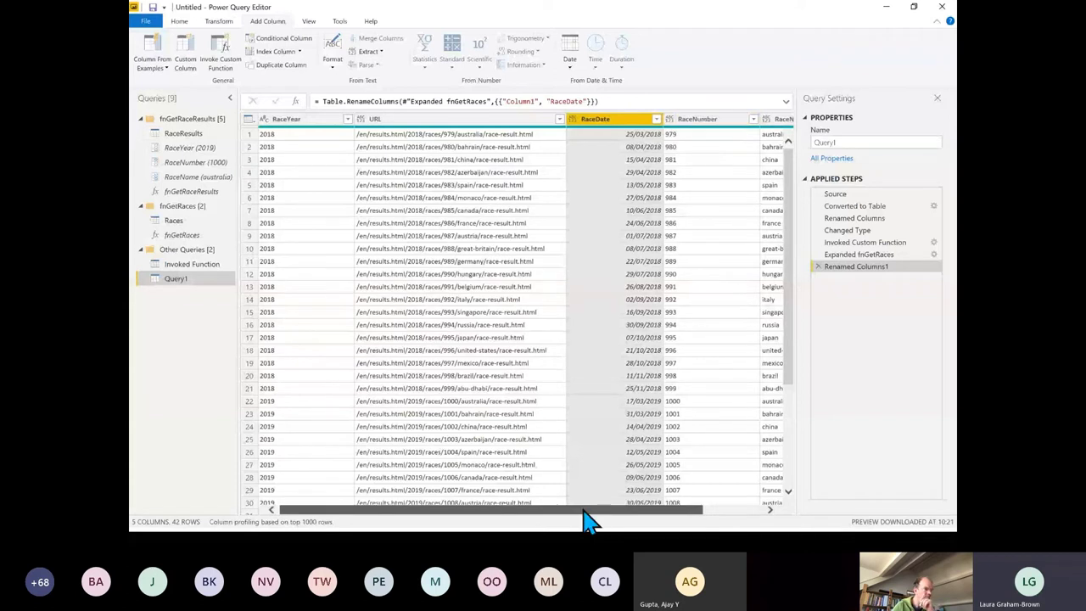
{"action": "left_click_drag", "start_coordinate": [584, 515], "coordinate": [684, 466]}
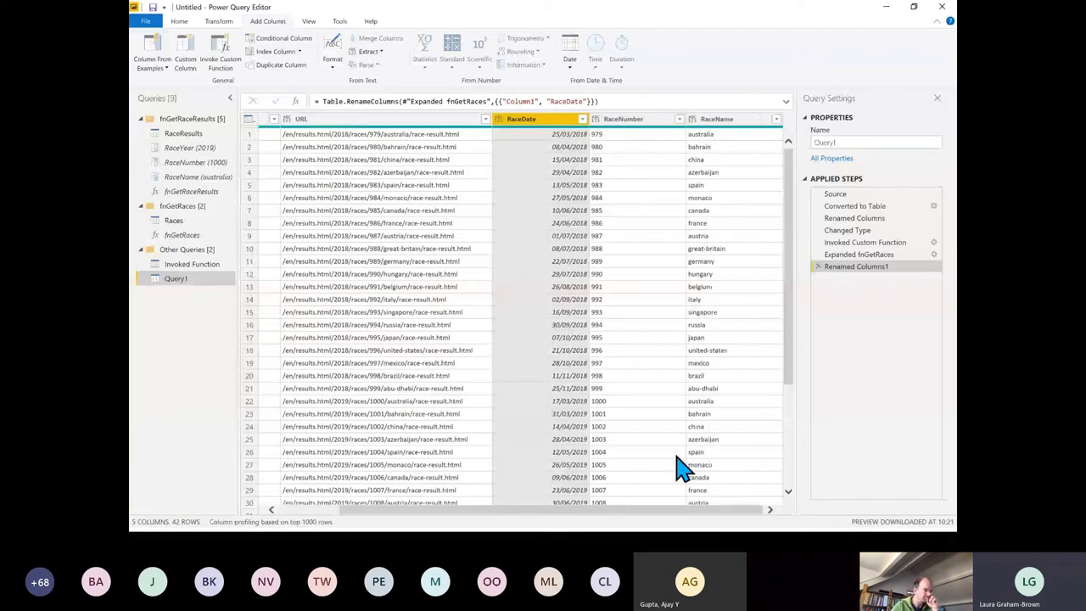
Change the RaceNumber and RaceName column types to Text
{"action": "left_click", "coordinate": [595, 119]}
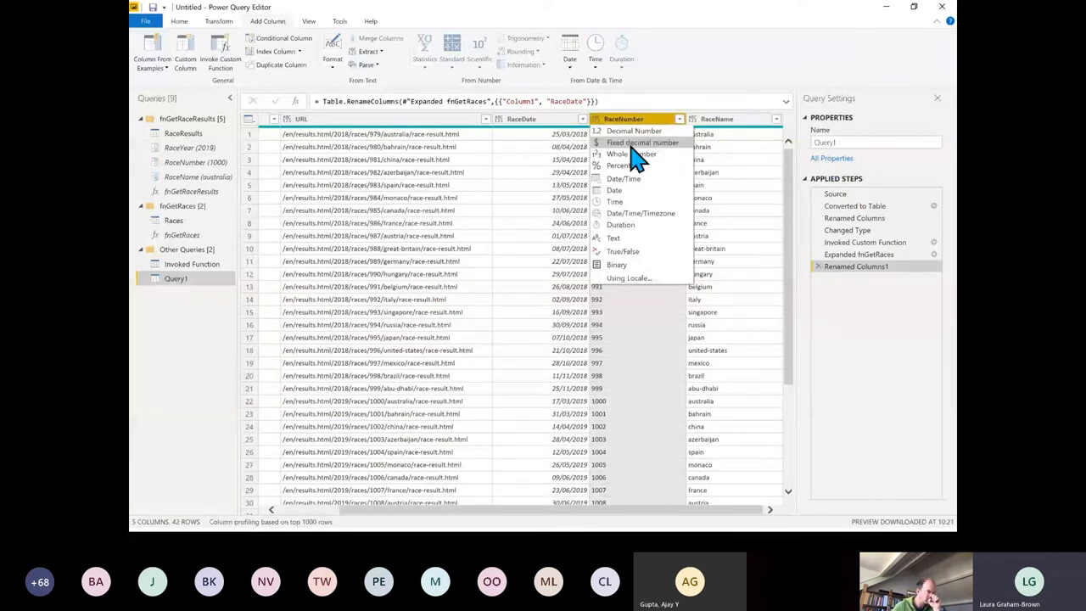
{"action": "left_click", "coordinate": [650, 246]}
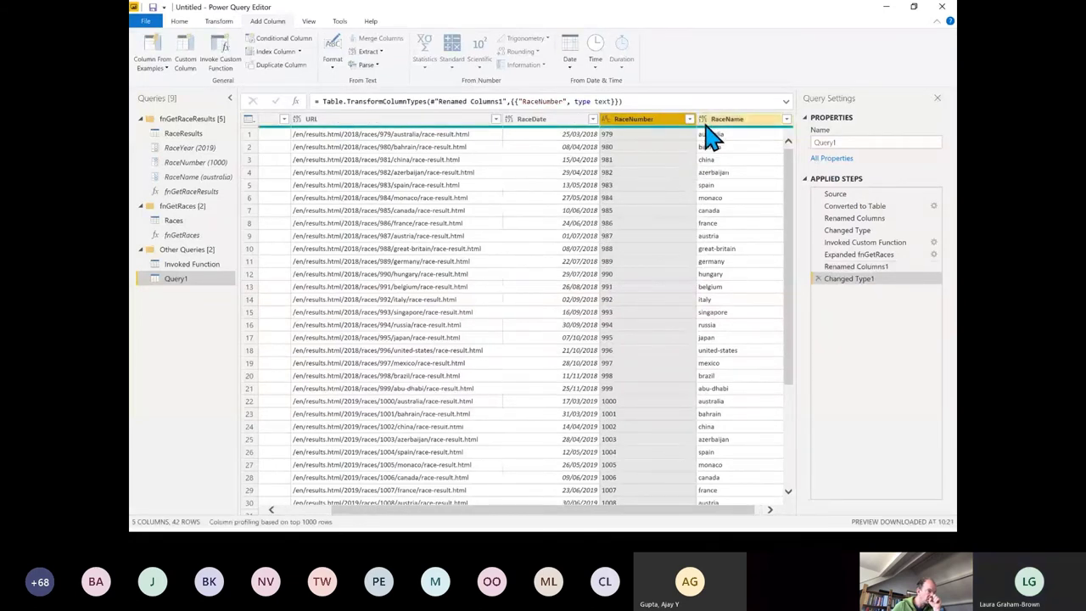
{"action": "left_click", "coordinate": [727, 146]}
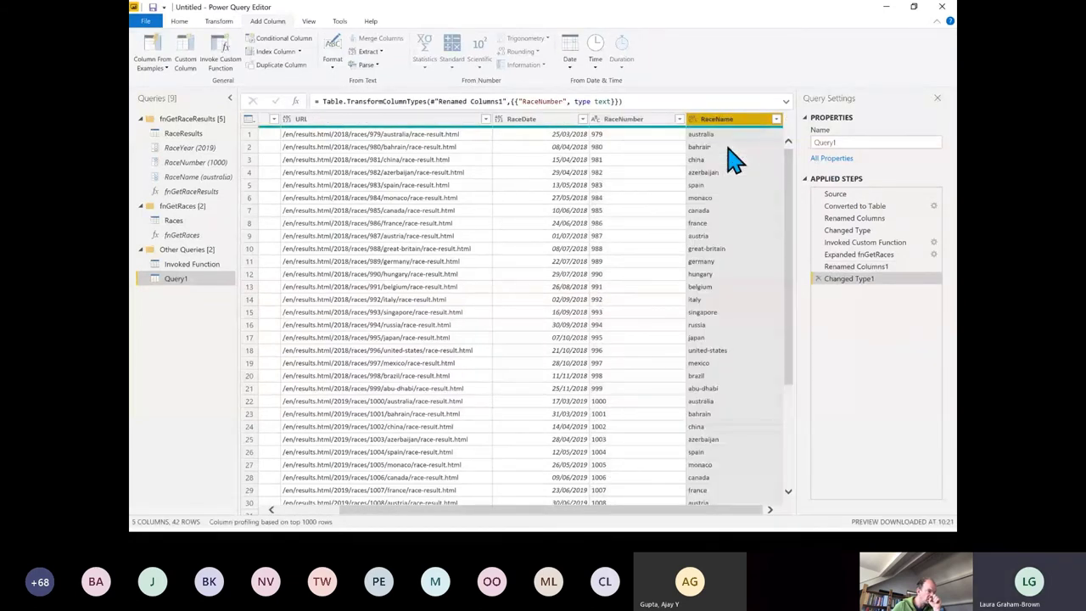
{"action": "left_click", "coordinate": [693, 118]}
{"action": "left_click", "coordinate": [728, 239]}
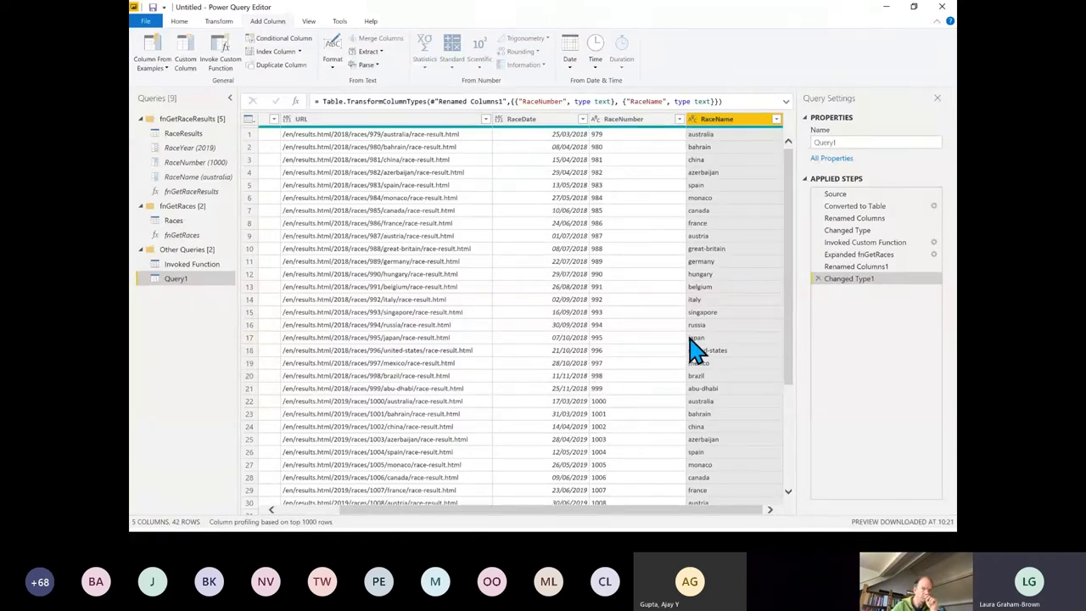
Filter RaceName to australia only, leaving the 2018 and 2019 rows
{"action": "left_click", "coordinate": [777, 121]}
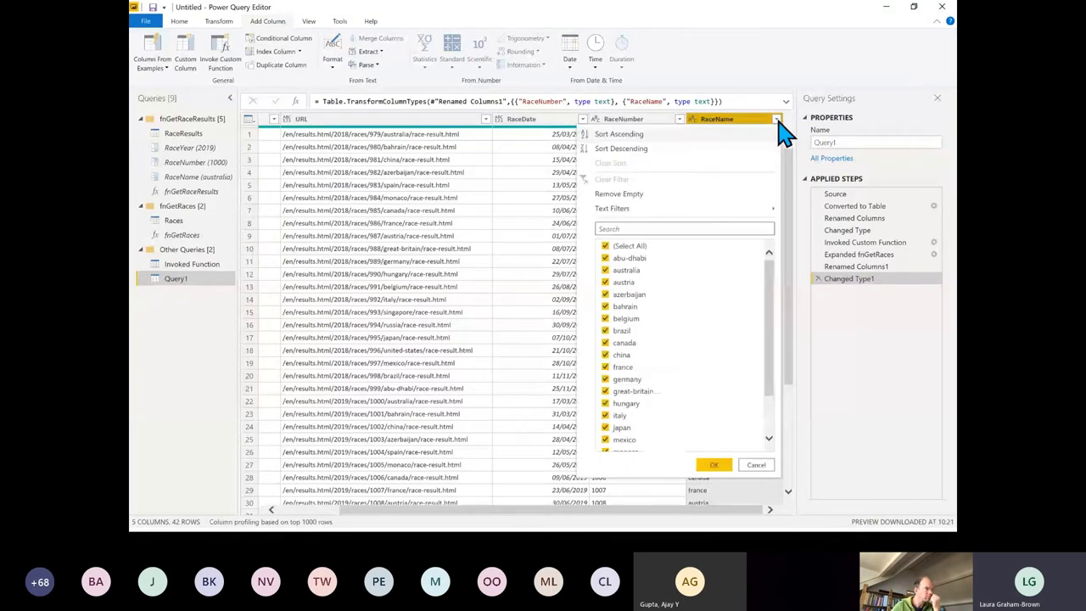
{"action": "left_click", "coordinate": [605, 246]}
{"action": "left_click", "coordinate": [604, 270]}
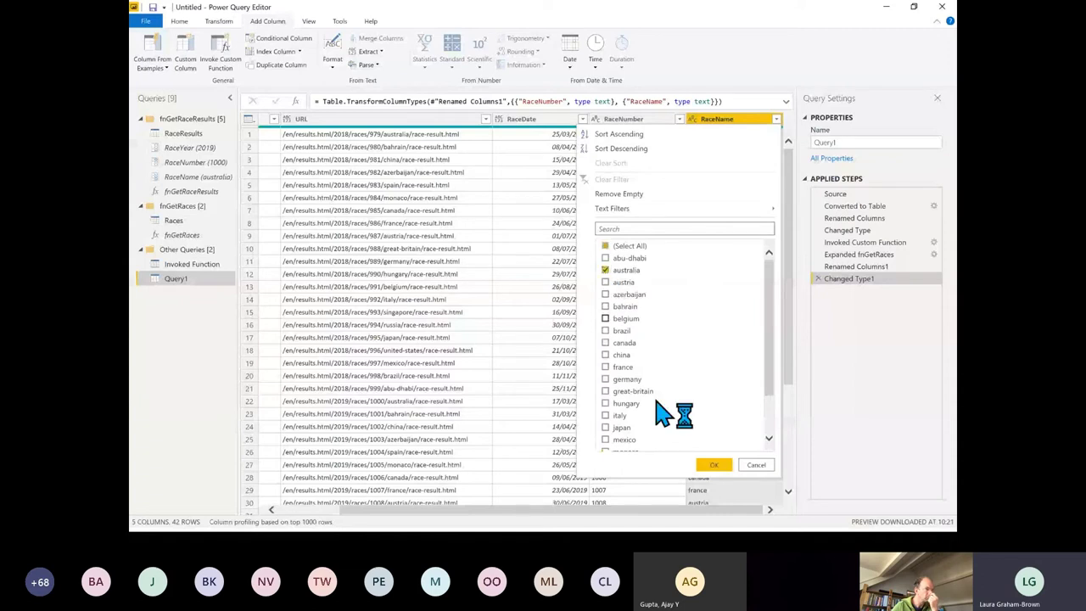
{"action": "left_click", "coordinate": [717, 467]}
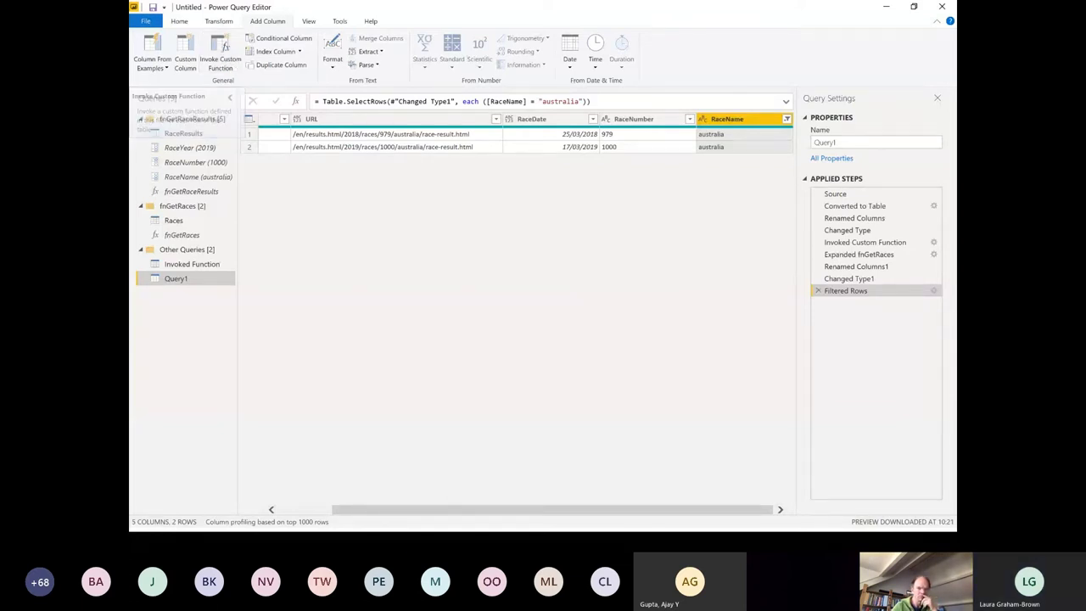
{"action": "left_click_drag", "start_coordinate": [475, 512], "coordinate": [272, 514]}
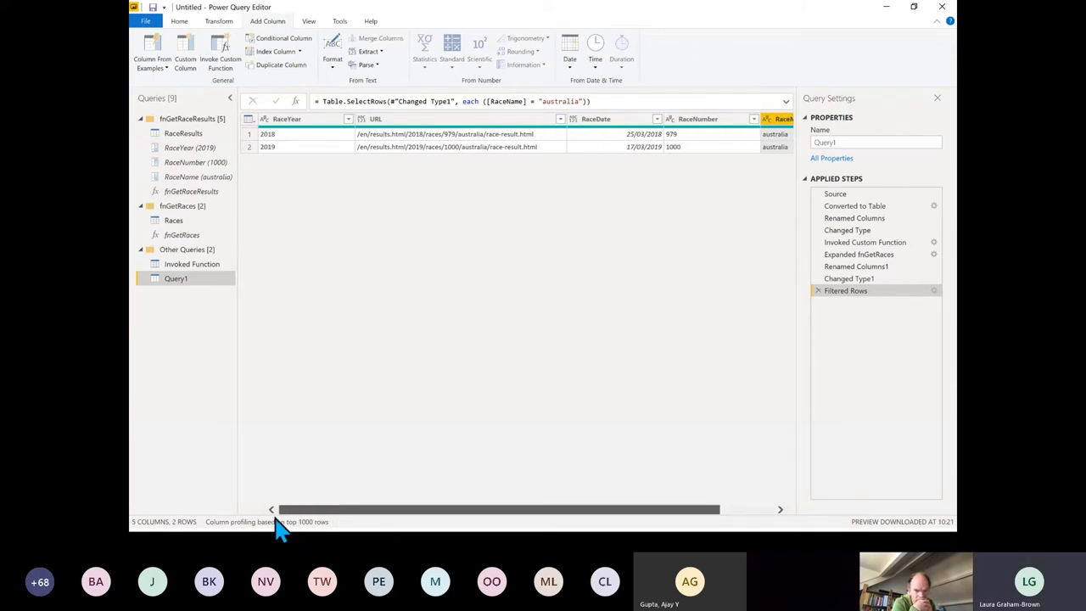
Start invoking fnGetRaceResults, passing the RaceYear column as its RaceYear argument
{"action": "left_click", "coordinate": [223, 54]}
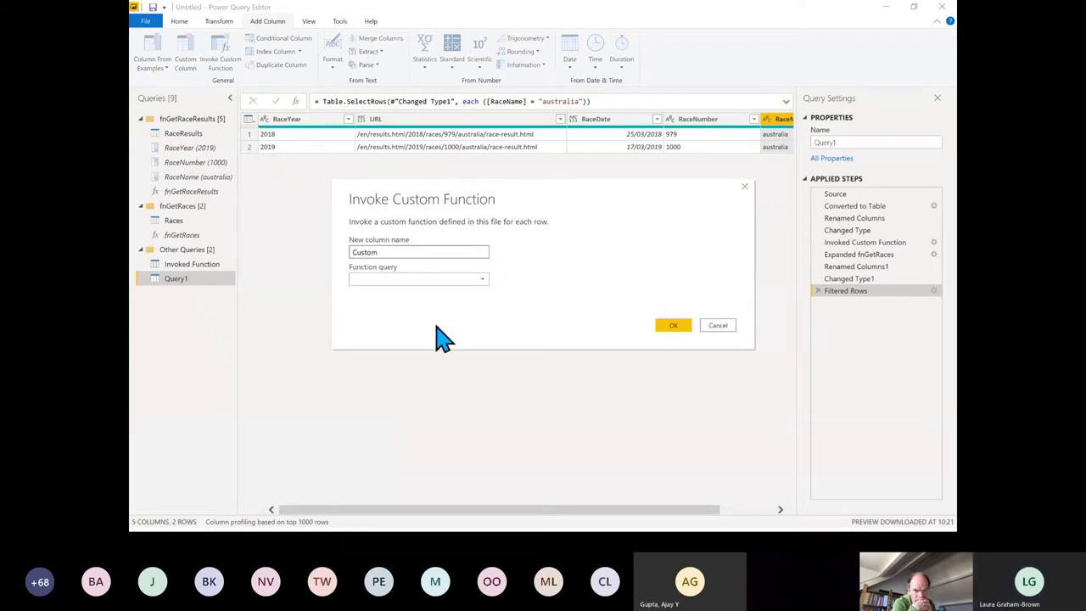
{"action": "left_click", "coordinate": [468, 282]}
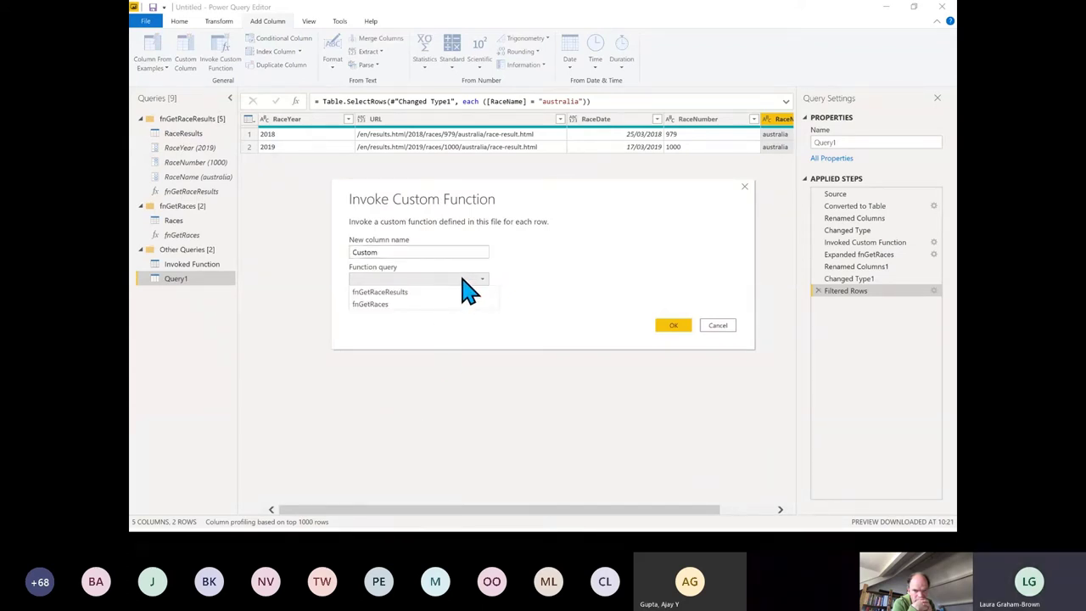
{"action": "left_click", "coordinate": [416, 292]}
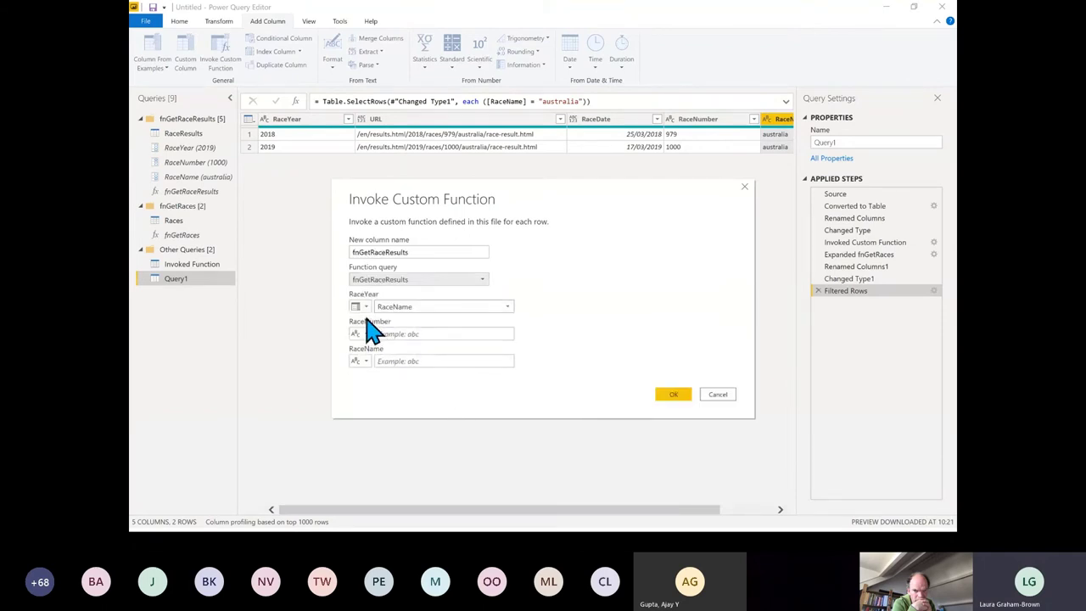
{"action": "left_click", "coordinate": [508, 307]}
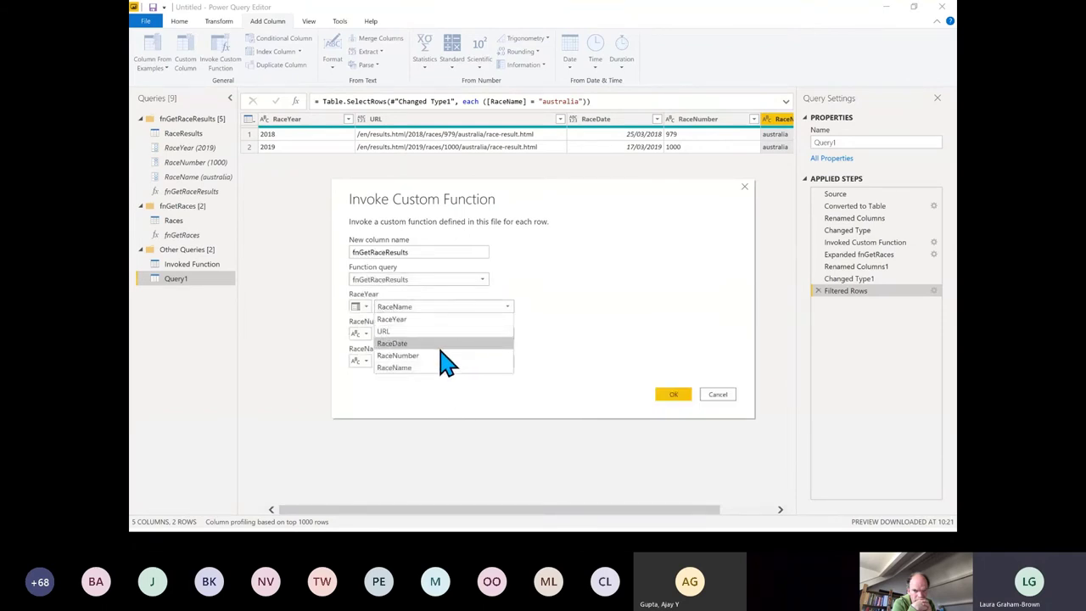
{"action": "left_click", "coordinate": [433, 320]}
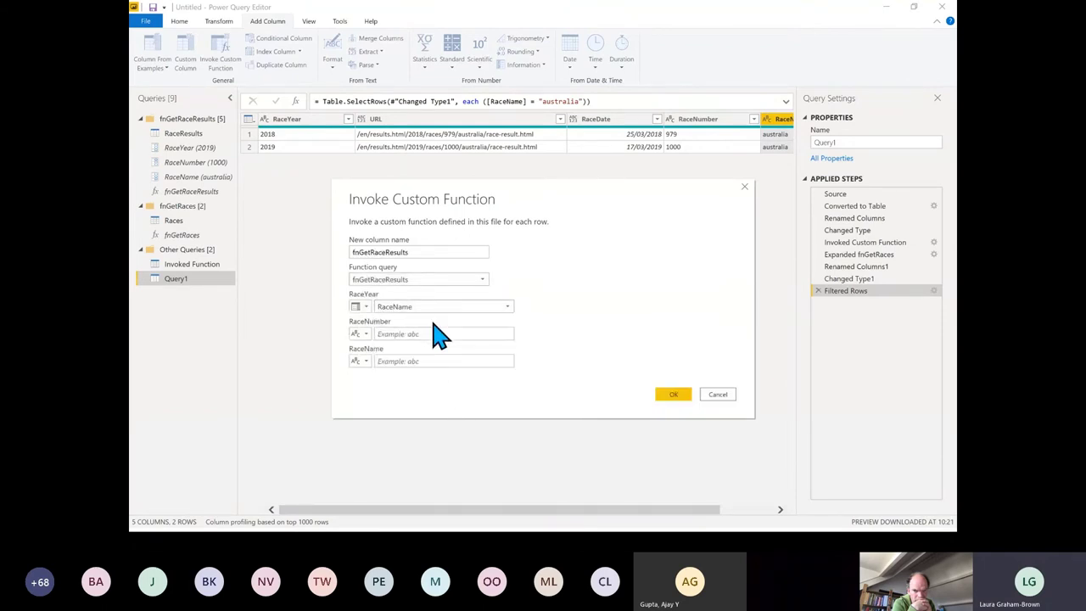
Map RaceNumber and RaceName to their matching columns and add the fnGetRaceResults column
{"action": "left_click", "coordinate": [363, 335]}
{"action": "left_click", "coordinate": [374, 360]}
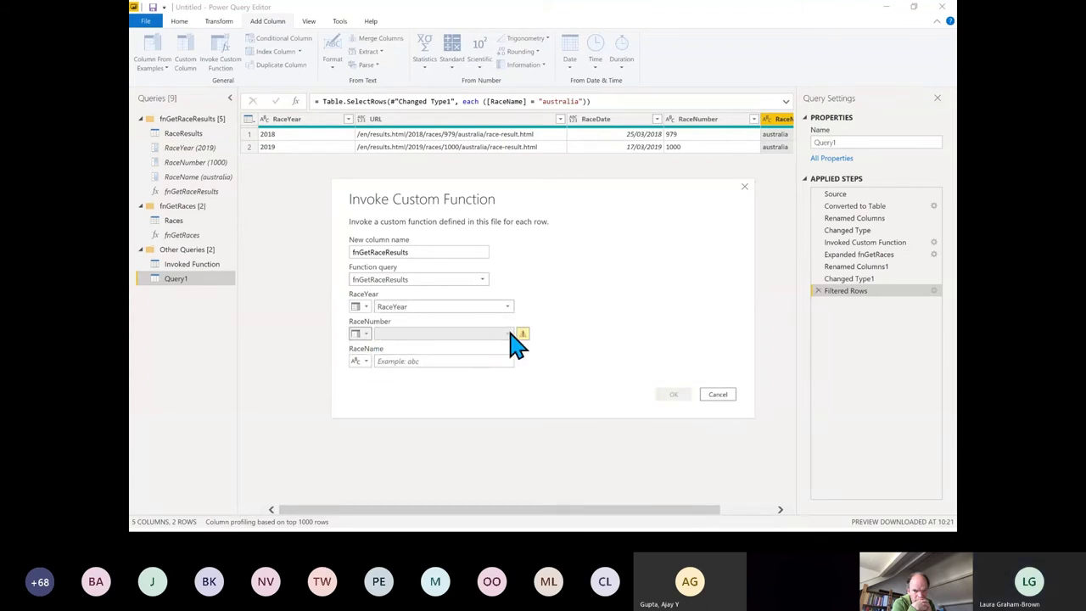
{"action": "left_click", "coordinate": [508, 334]}
{"action": "left_click", "coordinate": [430, 389]}
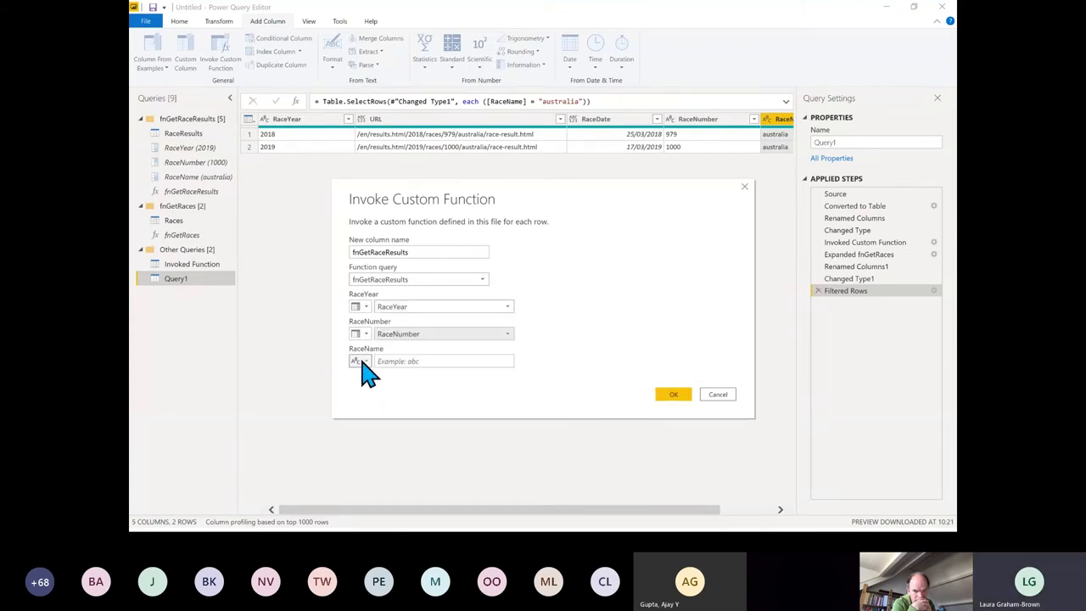
{"action": "left_click", "coordinate": [363, 361]}
{"action": "left_click", "coordinate": [372, 387]}
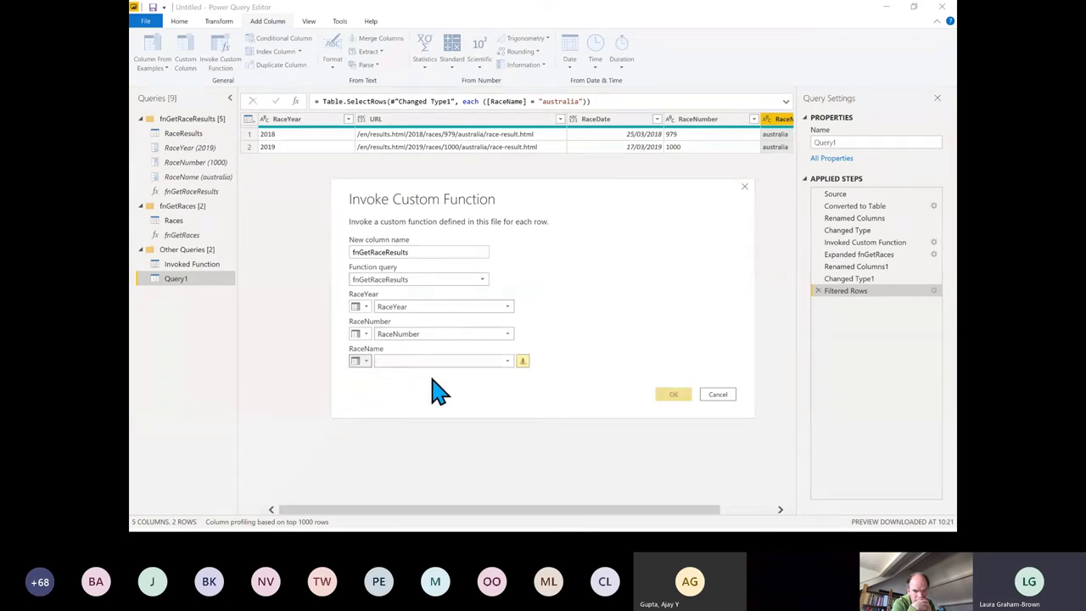
{"action": "left_click", "coordinate": [509, 362]}
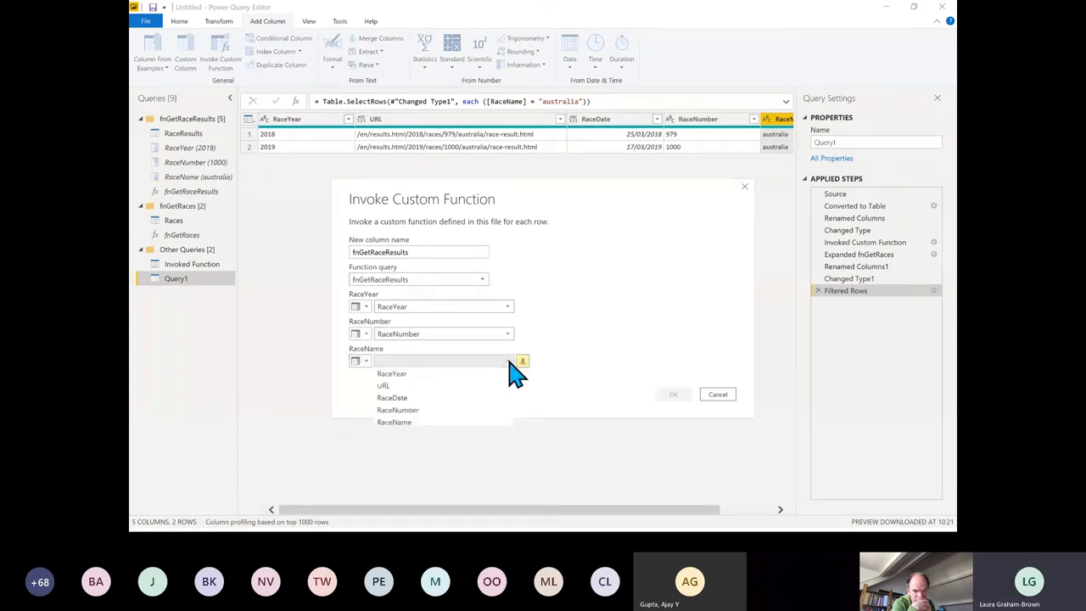
{"action": "left_click", "coordinate": [417, 423]}
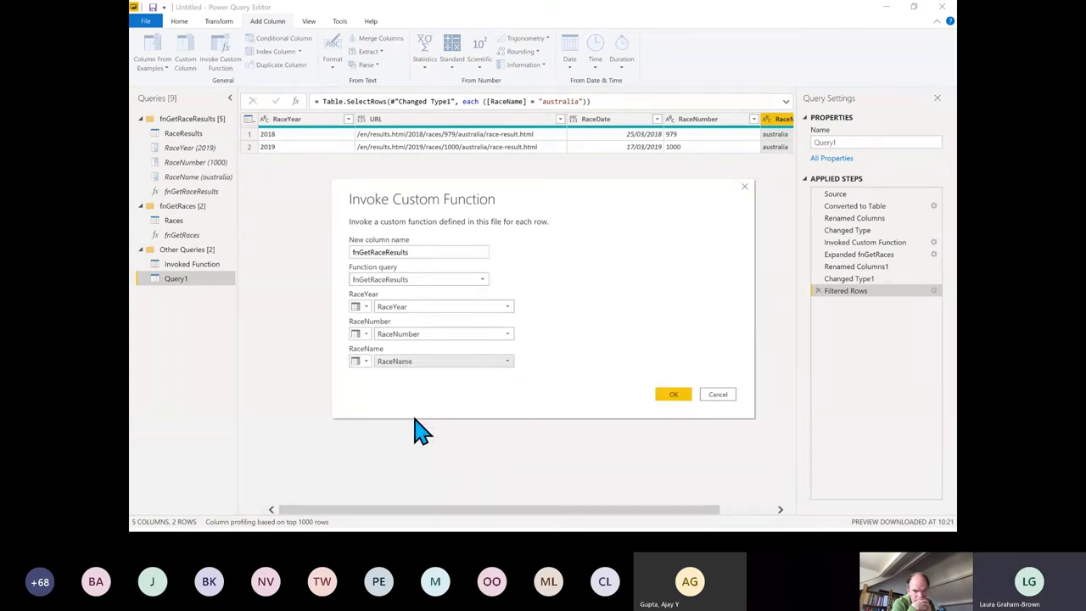
{"action": "left_click", "coordinate": [675, 399]}
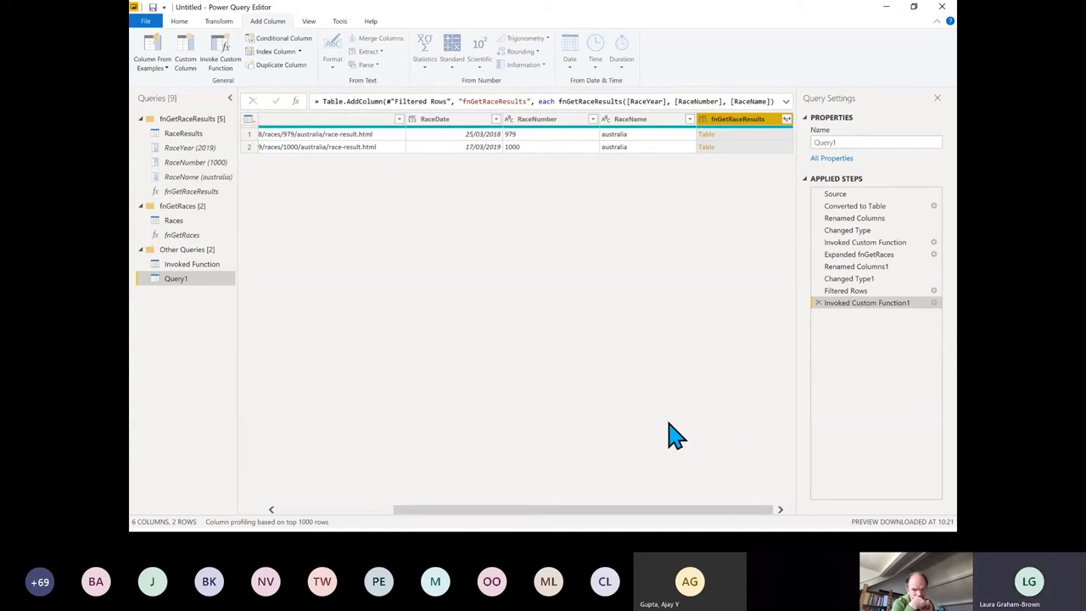
Expand fnGetRaceResults into Position, Driver and Car columns, producing 40 rows
{"action": "left_click", "coordinate": [787, 119]}
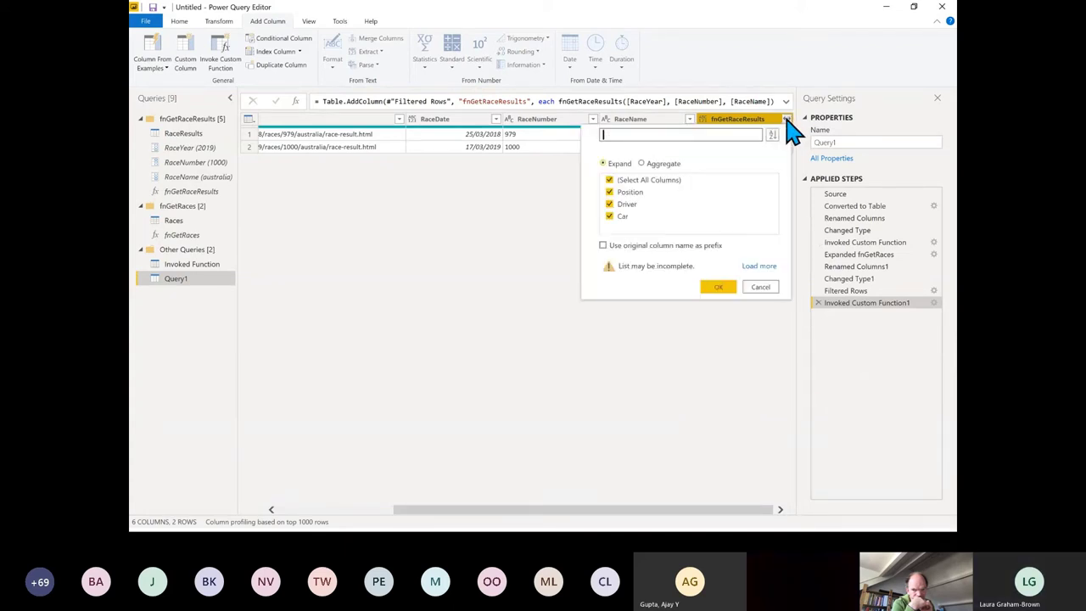
{"action": "left_click", "coordinate": [610, 180]}
{"action": "left_click", "coordinate": [610, 180]}
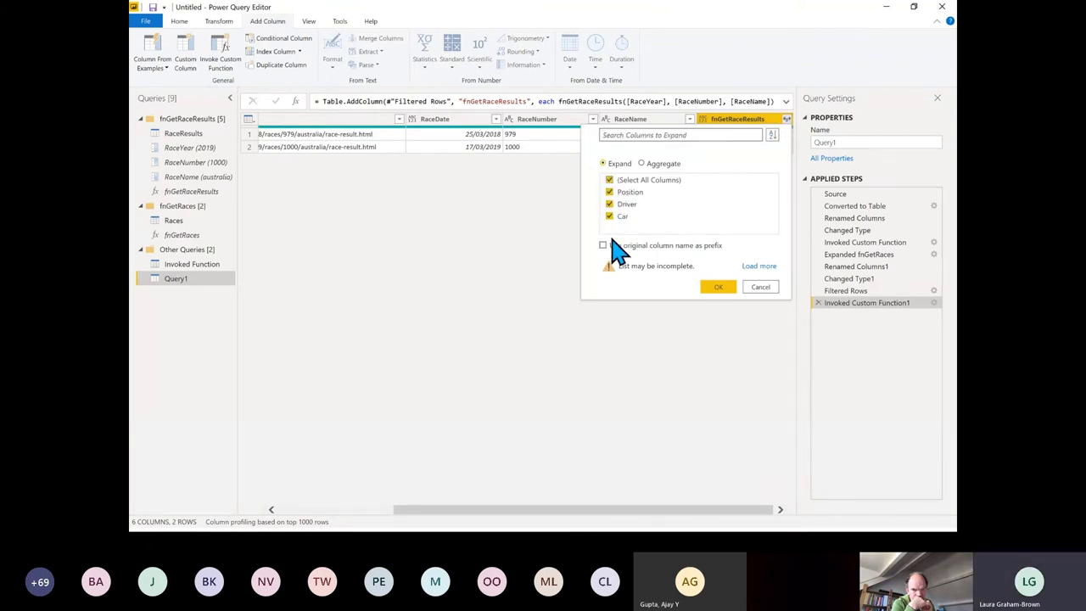
{"action": "left_click", "coordinate": [719, 287]}
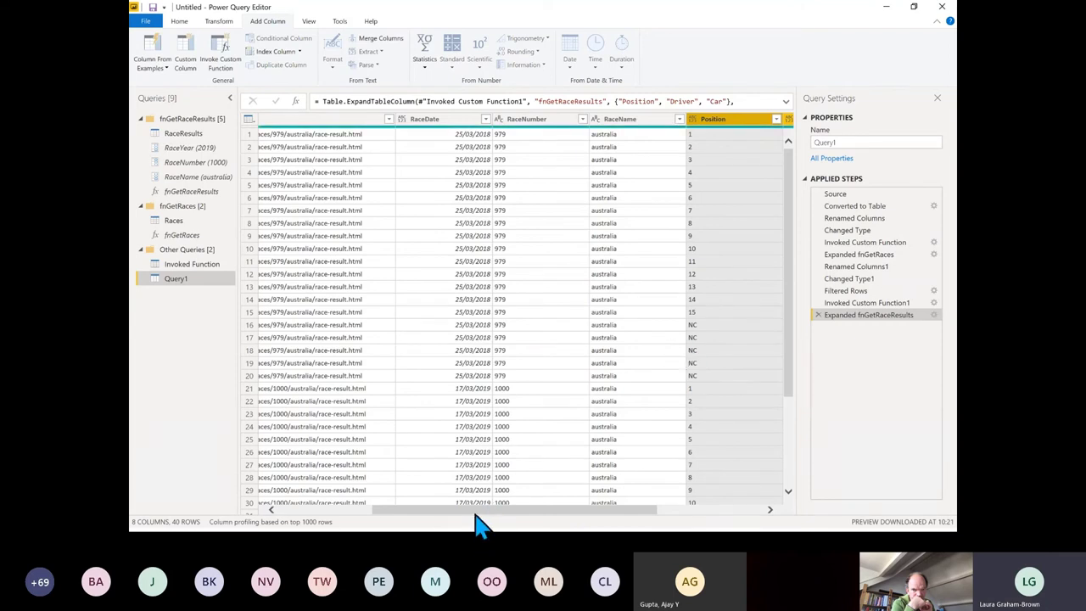
{"action": "left_click_drag", "start_coordinate": [470, 513], "coordinate": [587, 525]}
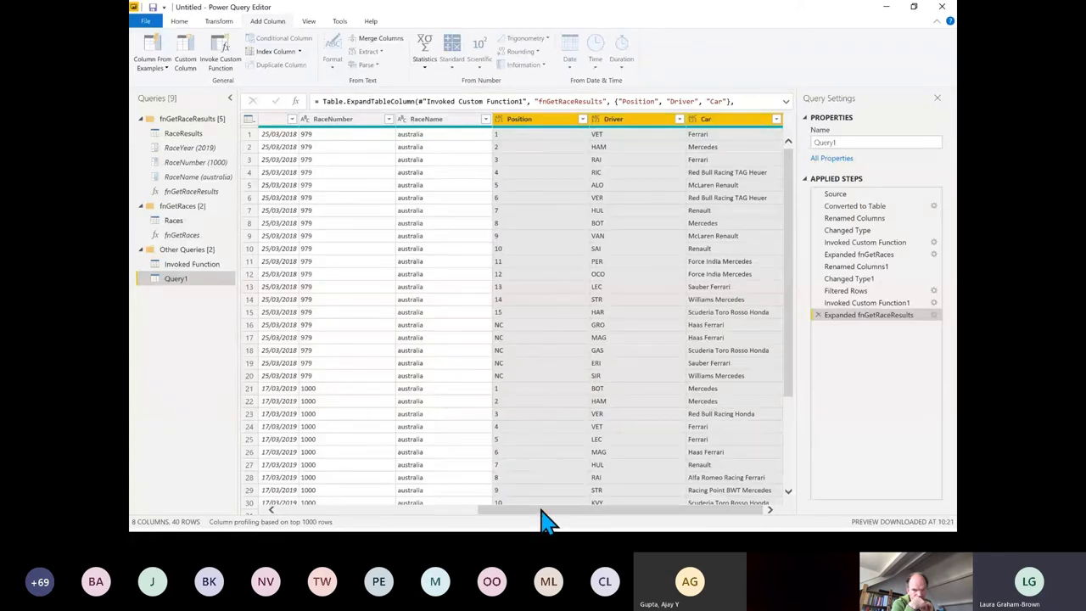
{"action": "left_click_drag", "start_coordinate": [546, 514], "coordinate": [325, 527]}
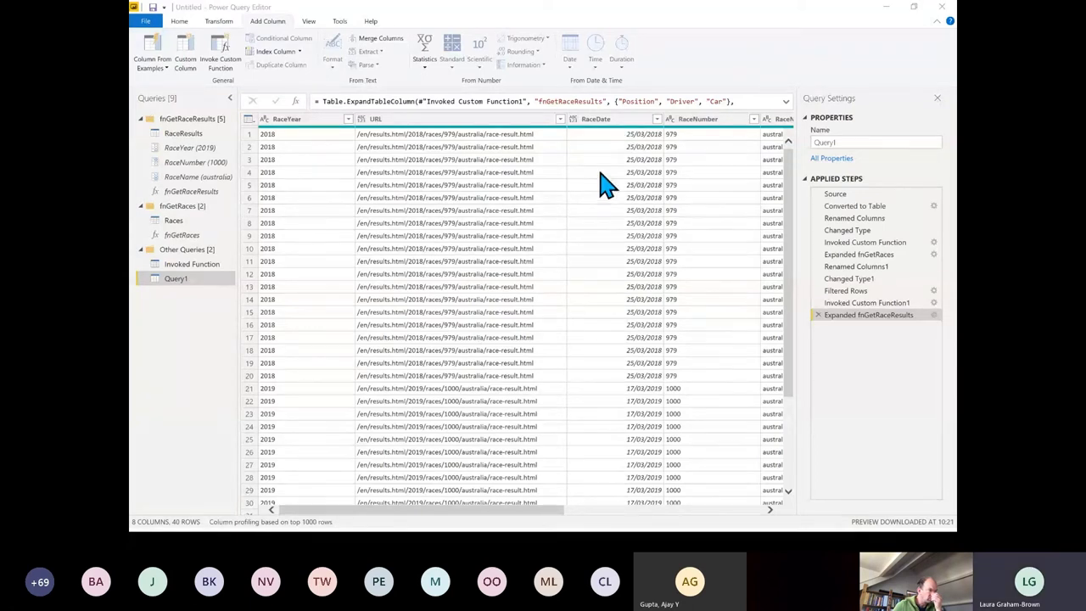
Back in the Power Query Editor, rename Query1 to RacePositions
{"action": "key", "text": "alt+Tab"}
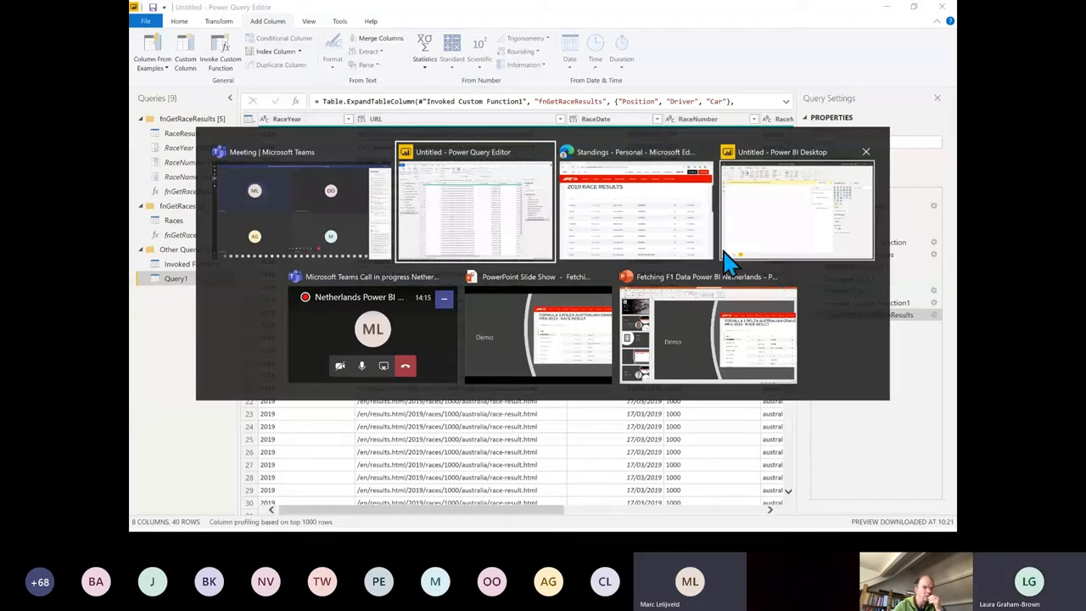
{"action": "left_click", "coordinate": [499, 240]}
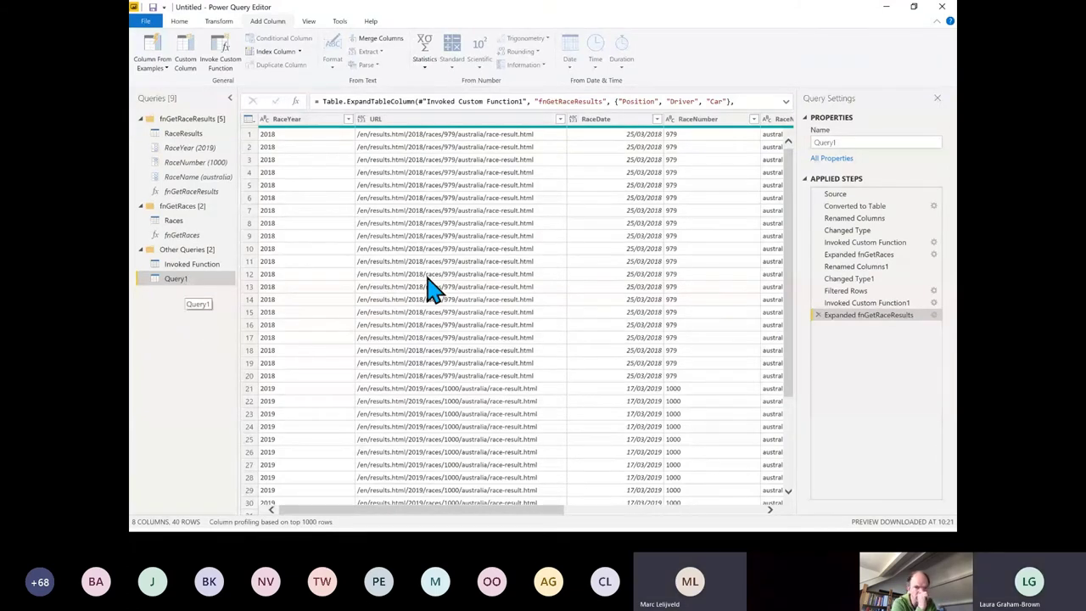
{"action": "double_click", "coordinate": [847, 140]}
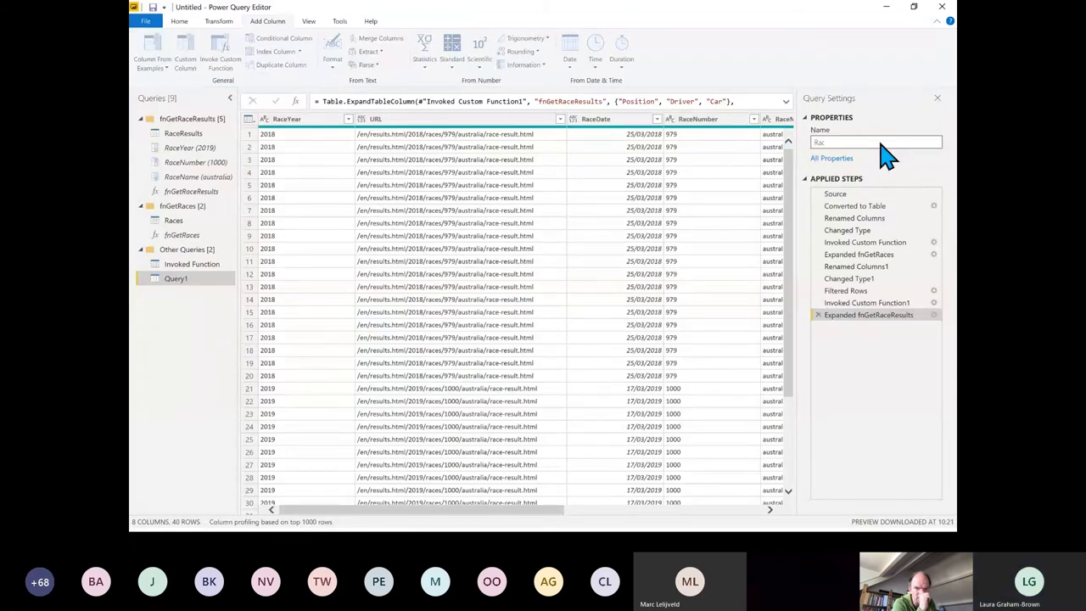
{"action": "type", "text": "Rac"}
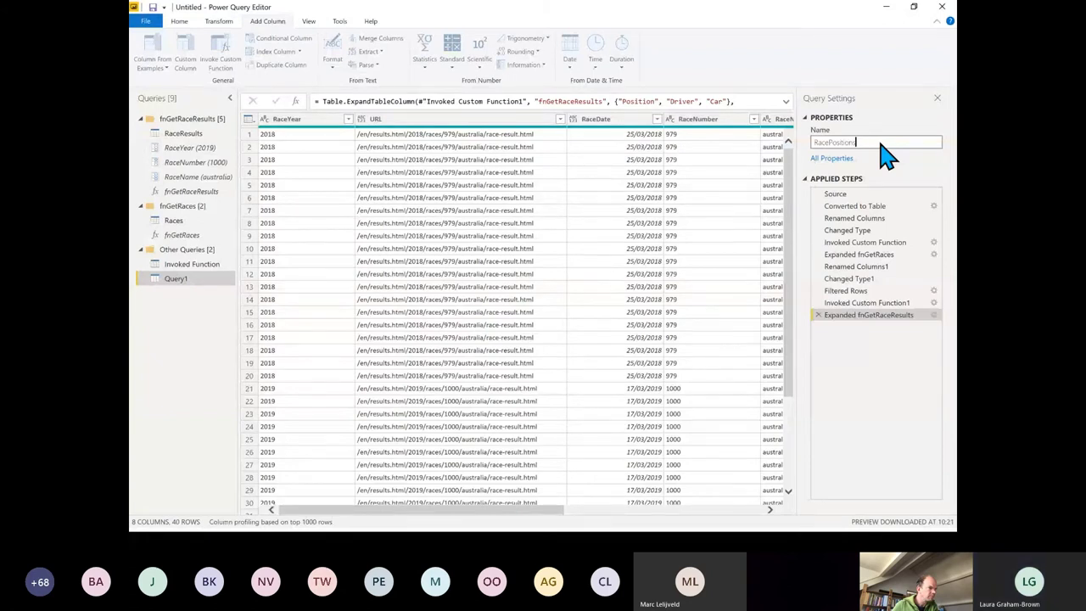
{"action": "key", "text": "Return"}
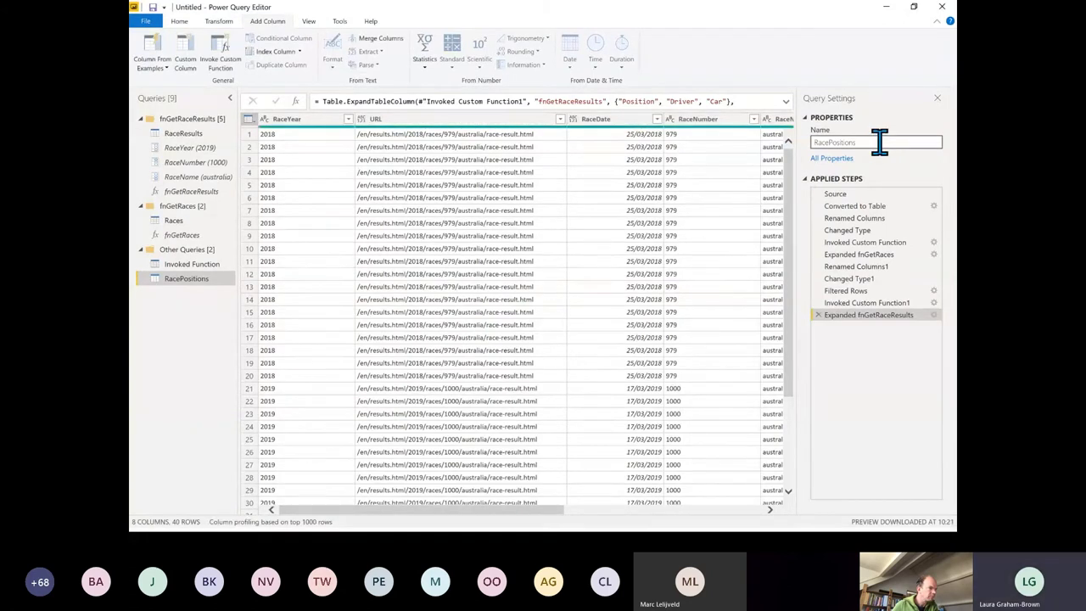
Delete the Invoked Function query from the Queries pane and confirm the deletion
{"action": "left_click", "coordinate": [192, 268]}
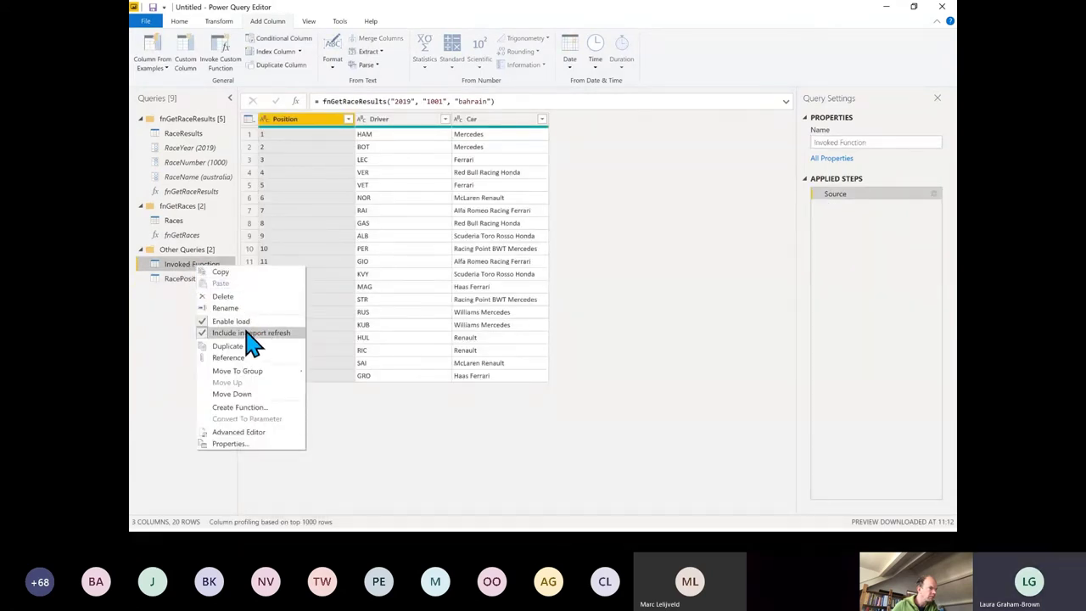
{"action": "left_click", "coordinate": [219, 297]}
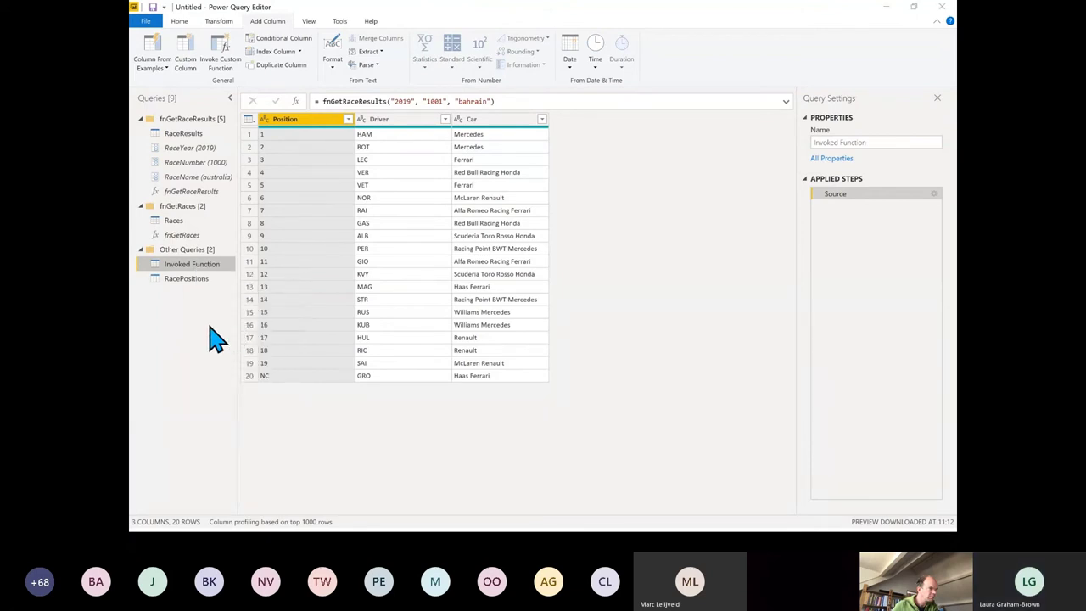
{"action": "left_click", "coordinate": [601, 290]}
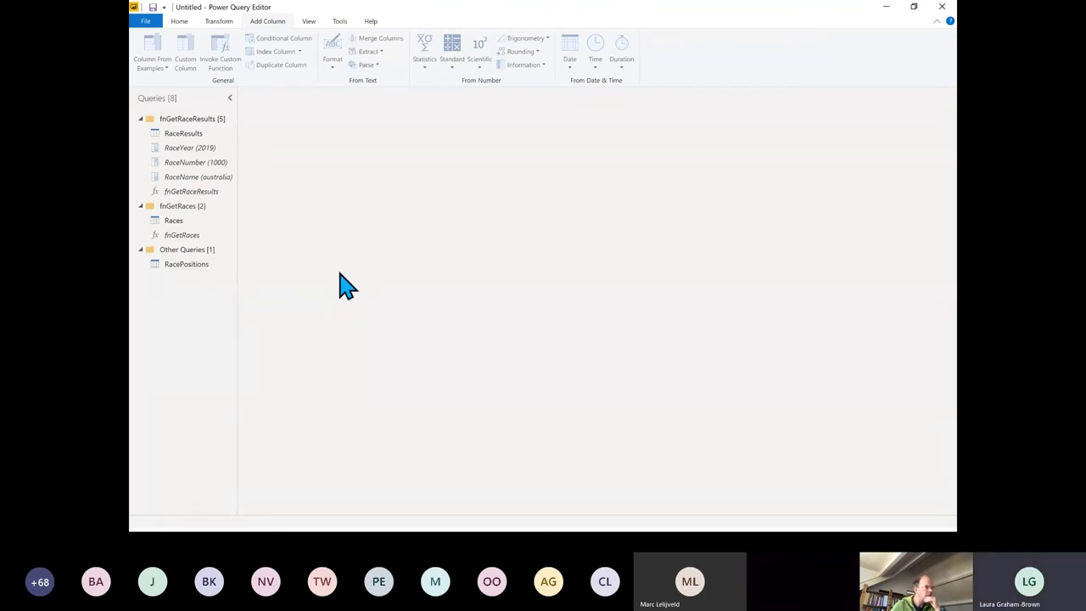
{"action": "left_click", "coordinate": [148, 22]}
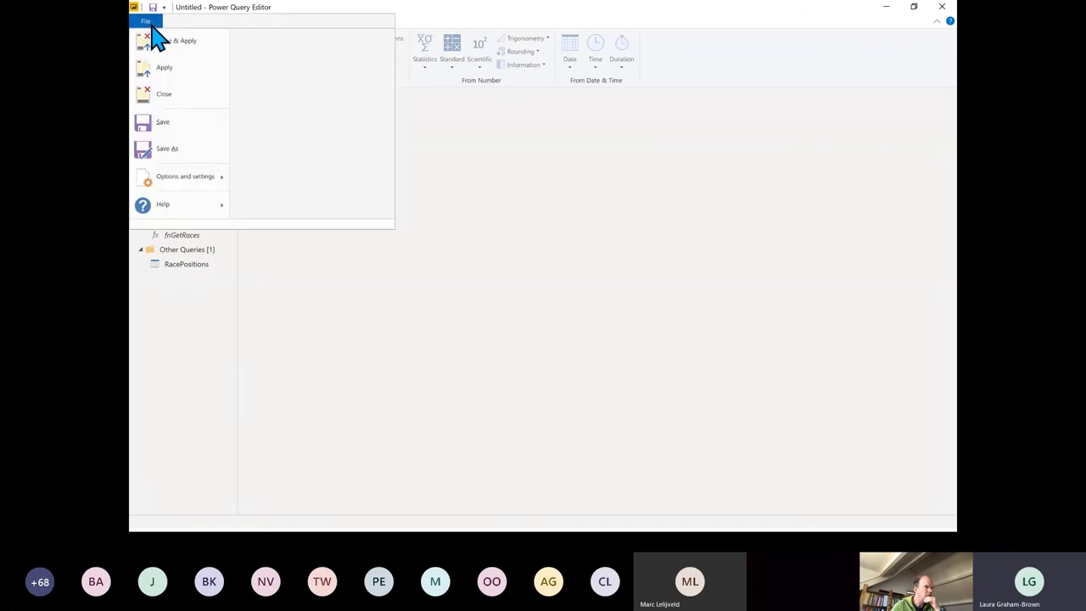
{"action": "mouse_move", "coordinate": [202, 183]}
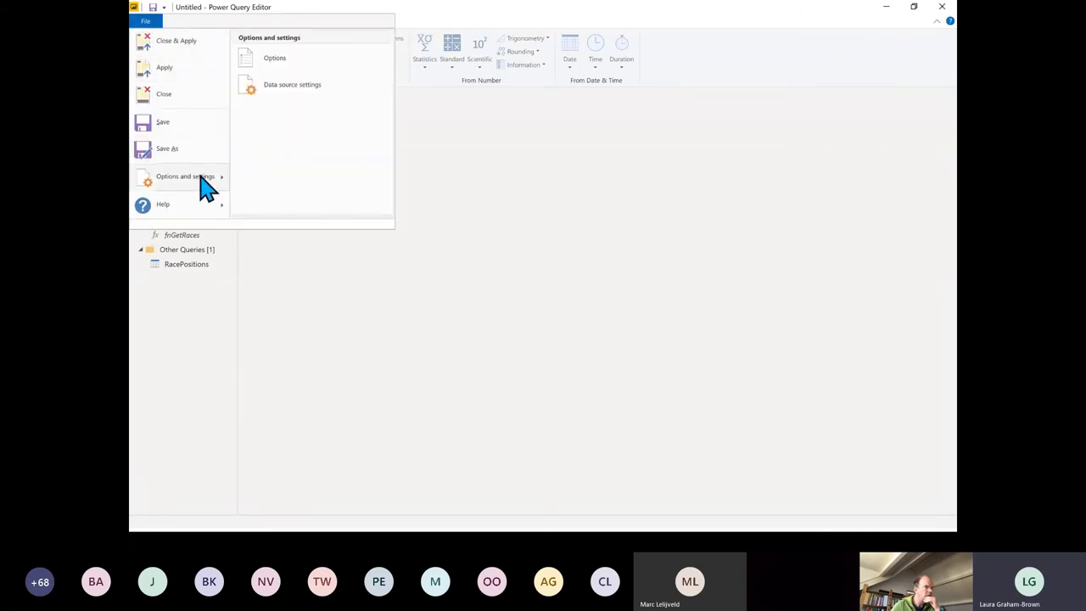
{"action": "left_click", "coordinate": [276, 62]}
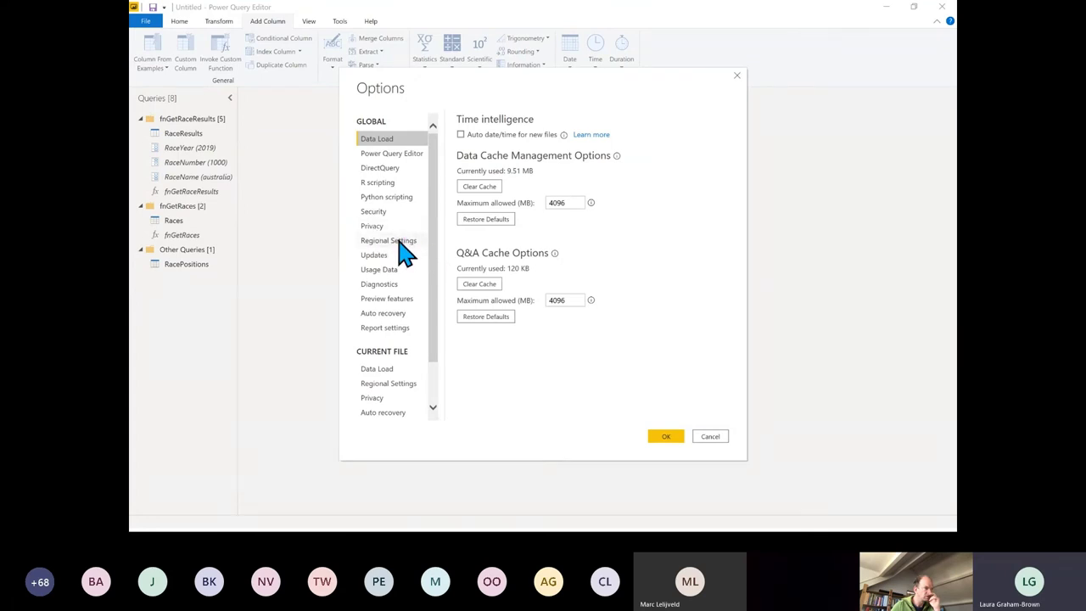
{"action": "left_click", "coordinate": [398, 155]}
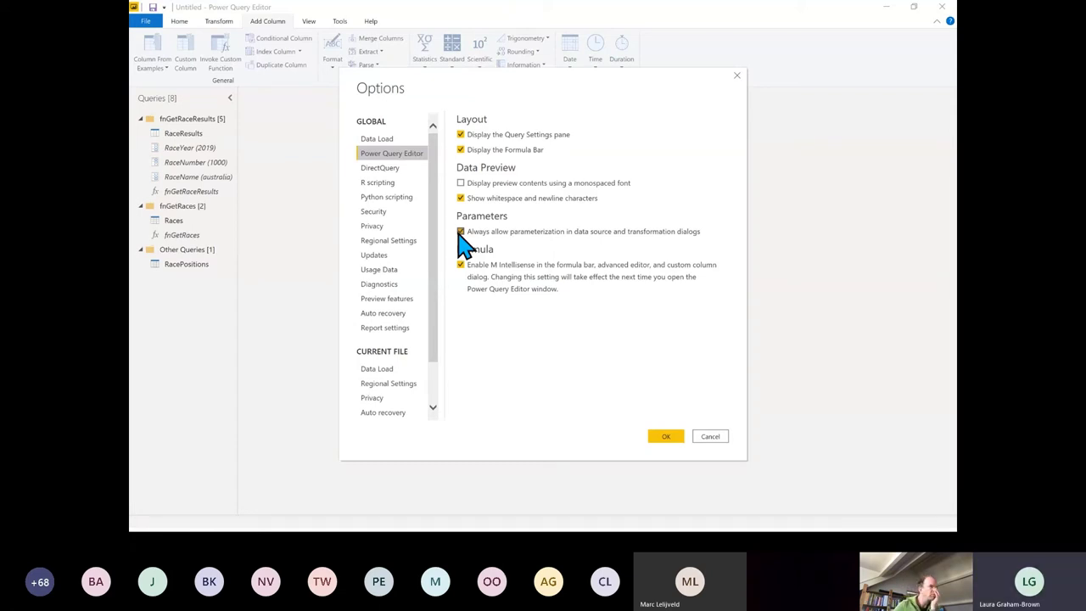
{"action": "left_click", "coordinate": [711, 437]}
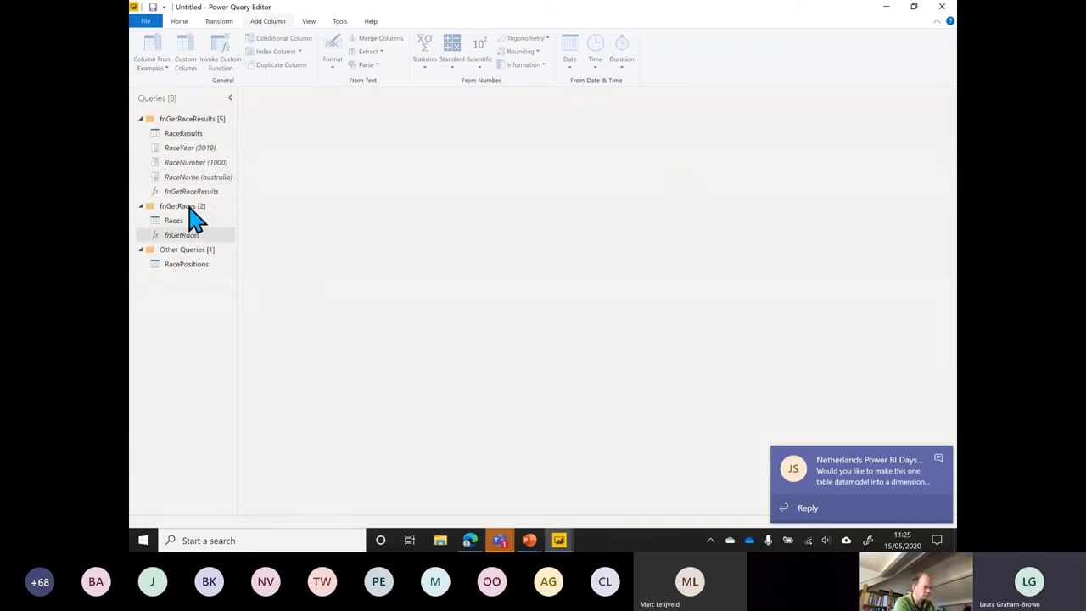
View the RaceResults From Web source settings unchanged, then select the fnGetRaceResults function
{"action": "left_click", "coordinate": [183, 133]}
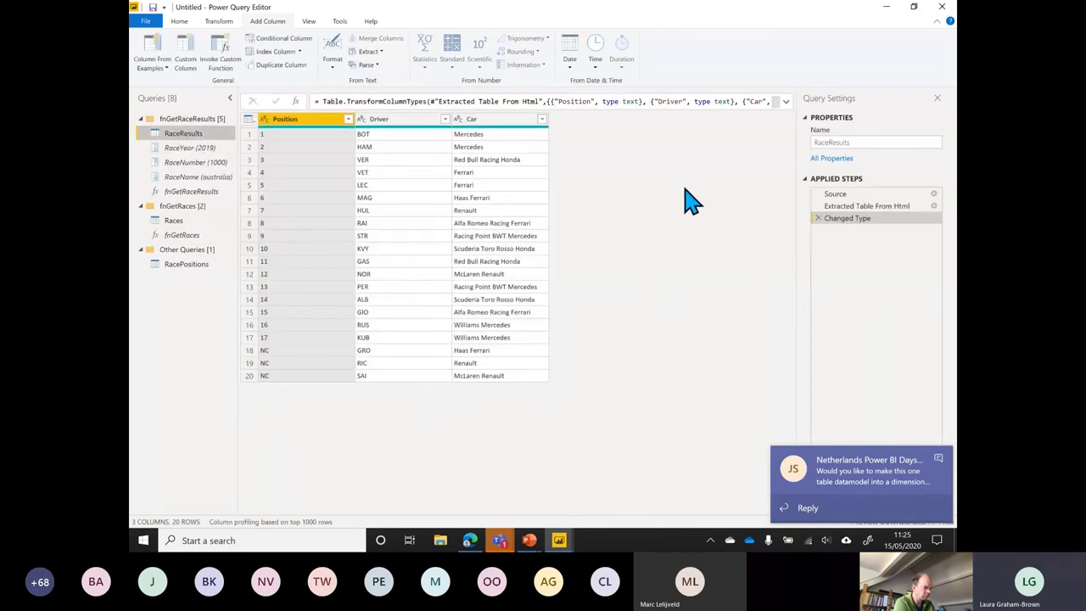
{"action": "left_click", "coordinate": [931, 194]}
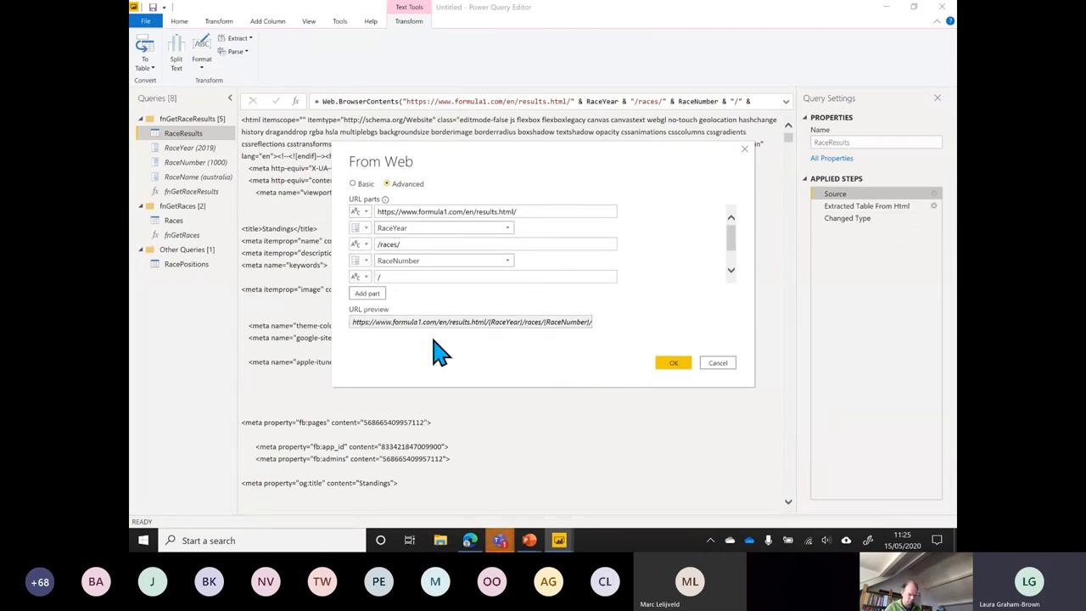
{"action": "left_click", "coordinate": [717, 363]}
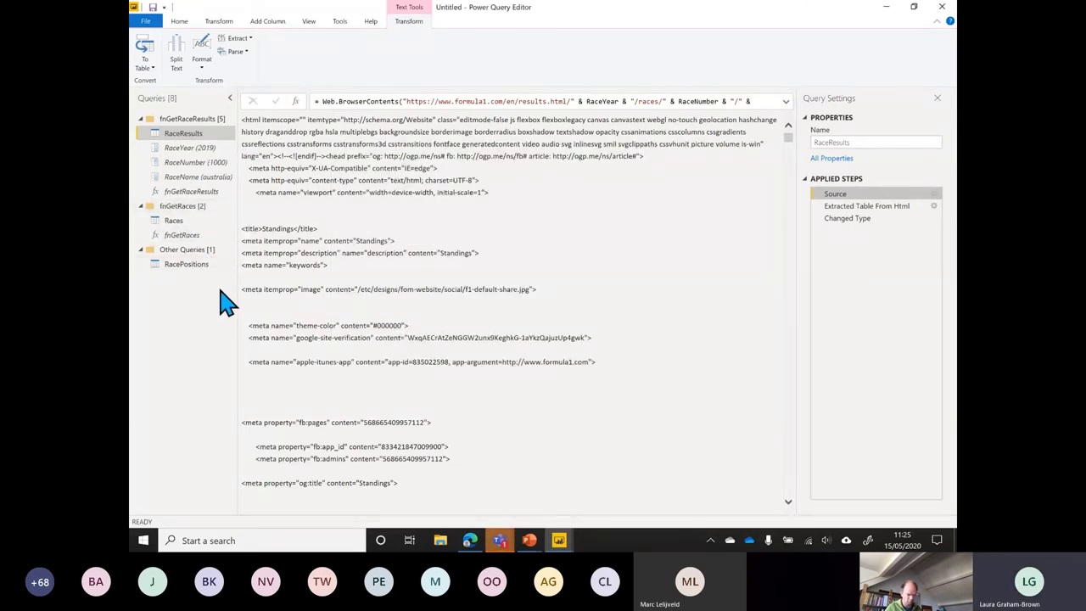
{"action": "left_click", "coordinate": [190, 197]}
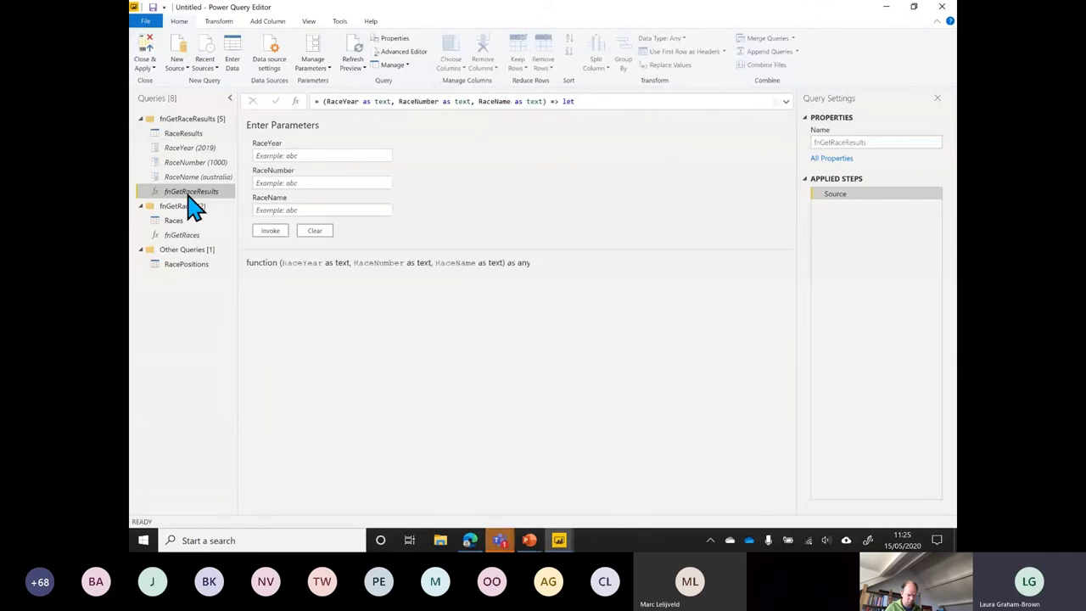
Cancel editing the fnGetRaceResults function and return to the RaceResults query's Position, Driver and Car table
{"action": "left_click", "coordinate": [397, 51]}
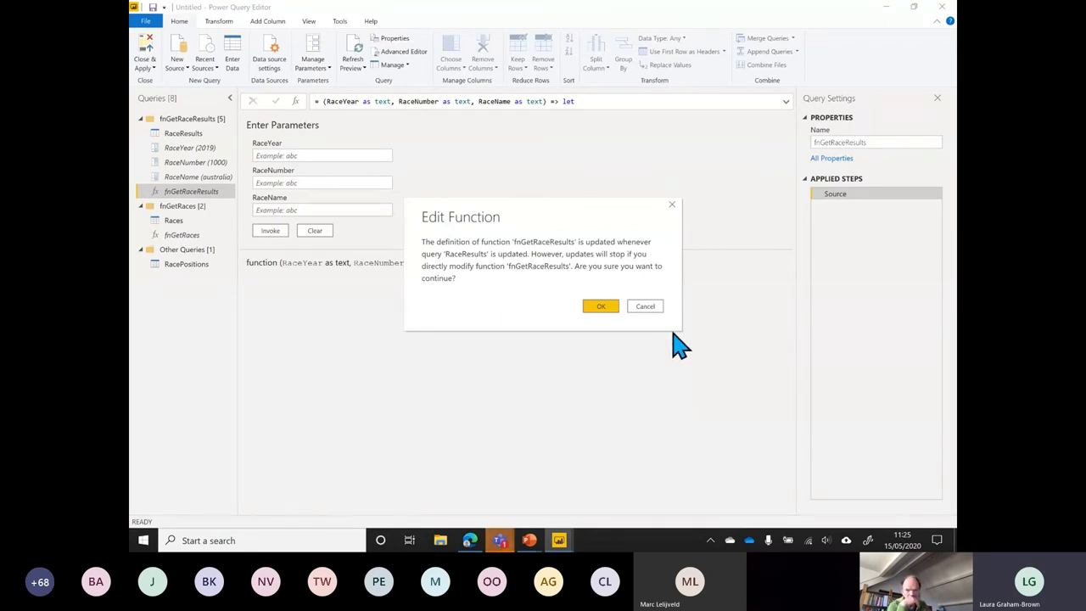
{"action": "left_click", "coordinate": [646, 307]}
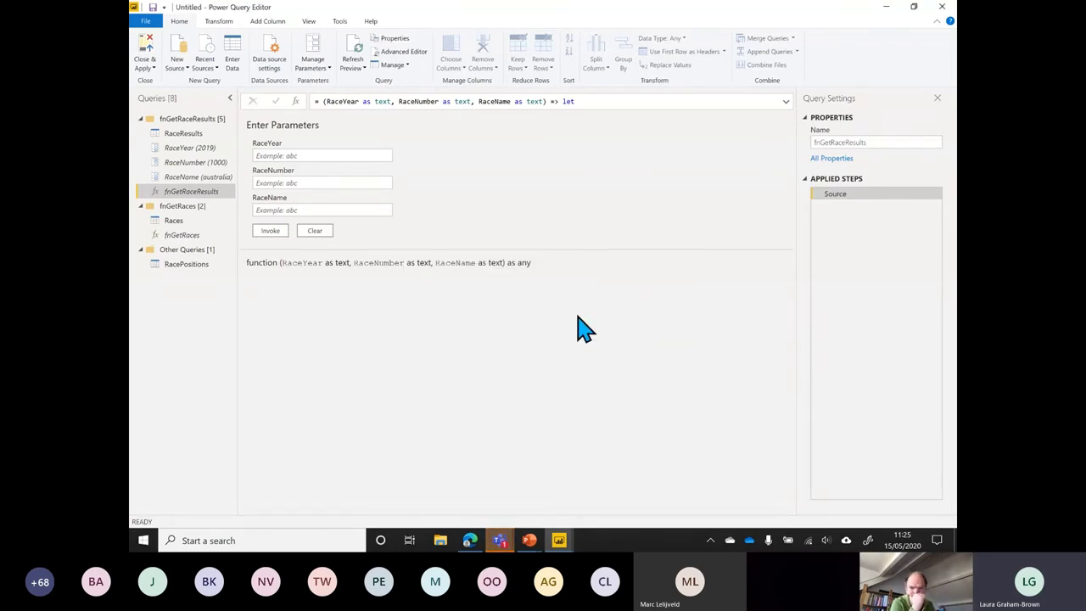
{"action": "left_click", "coordinate": [183, 135]}
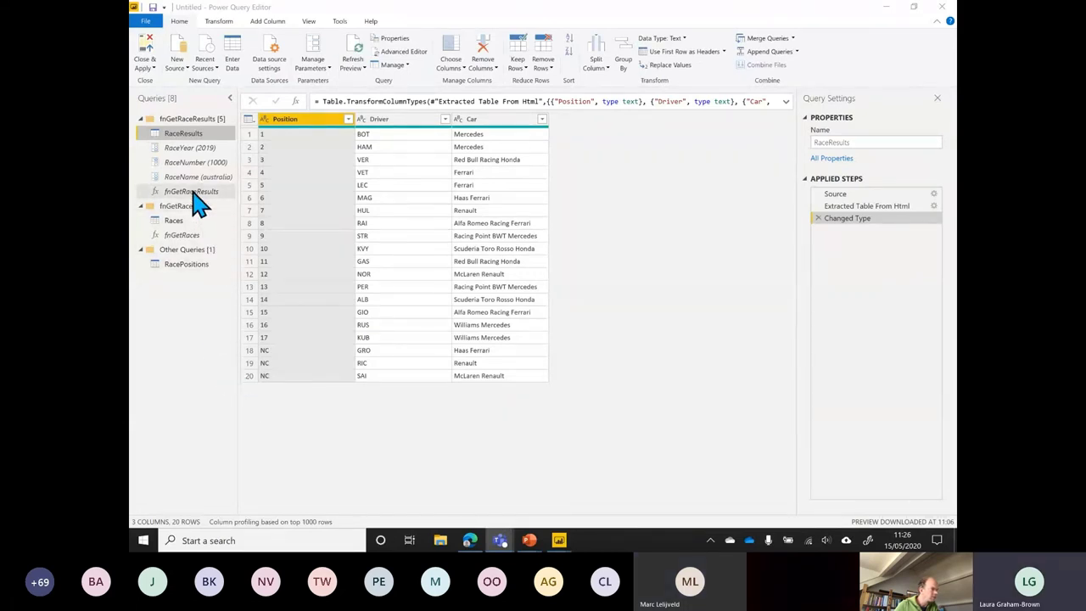
Open the RacePositions query and look over its RaceDate and URL columns across the 40 rows
{"action": "left_click", "coordinate": [195, 270]}
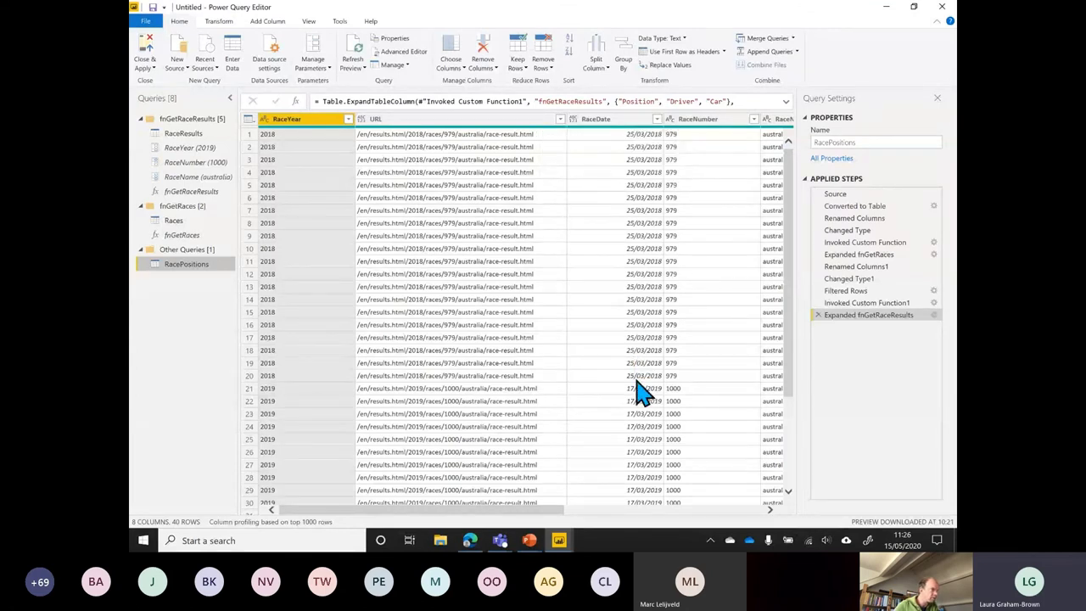
{"action": "left_click", "coordinate": [611, 132]}
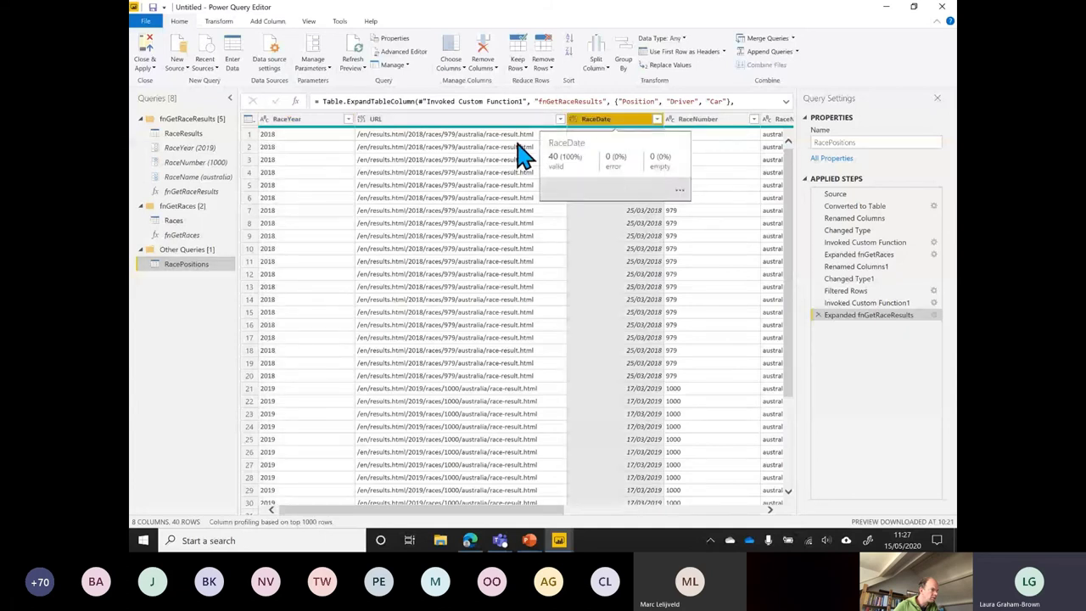
{"action": "left_click", "coordinate": [416, 131]}
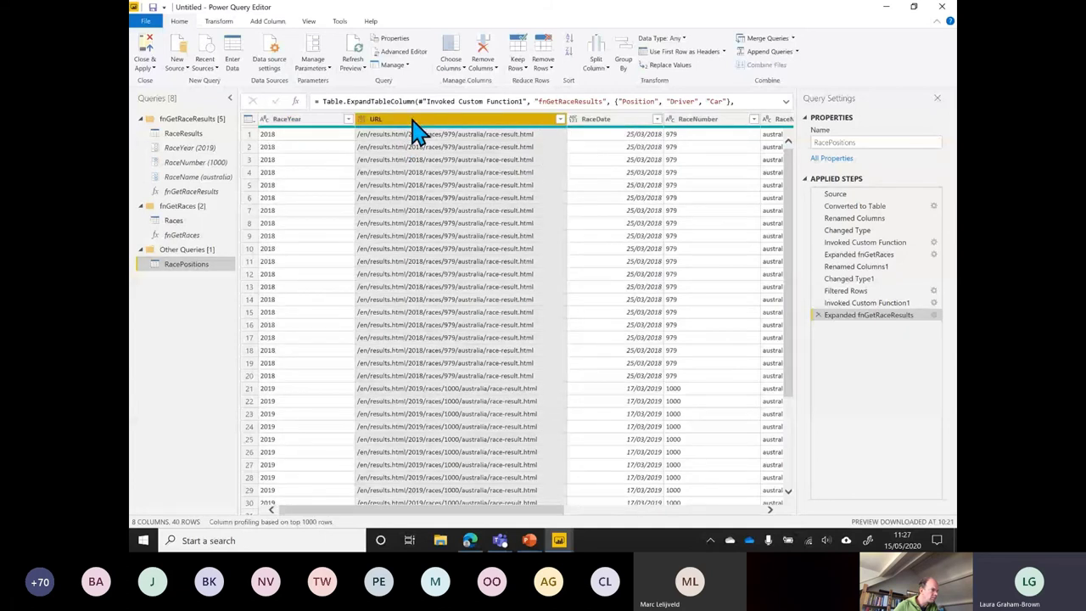
{"action": "left_click_drag", "start_coordinate": [467, 511], "coordinate": [608, 519]}
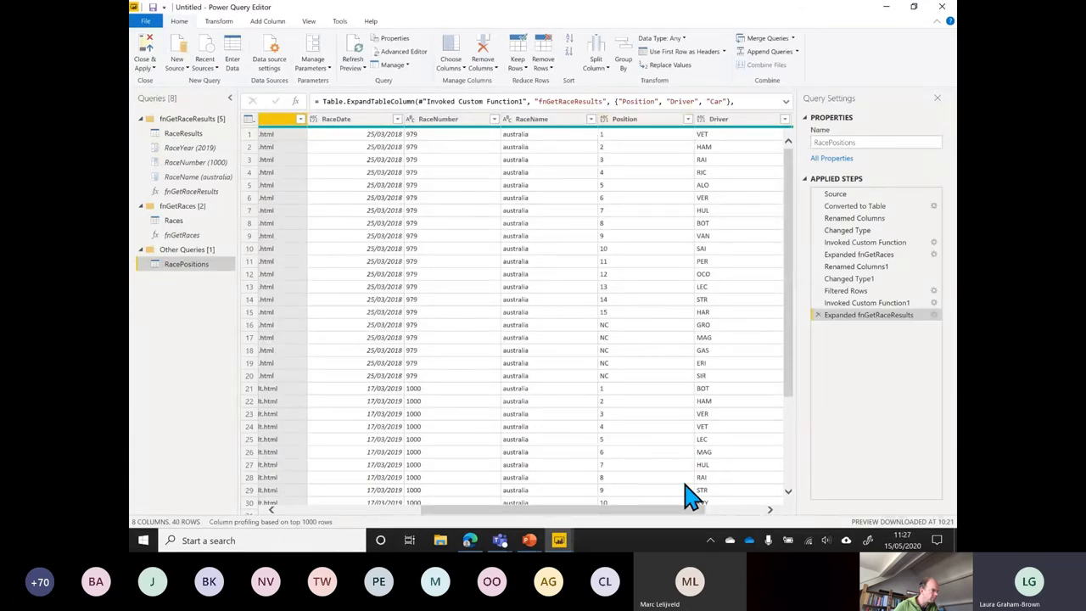
{"action": "left_click_drag", "start_coordinate": [667, 522], "coordinate": [718, 514]}
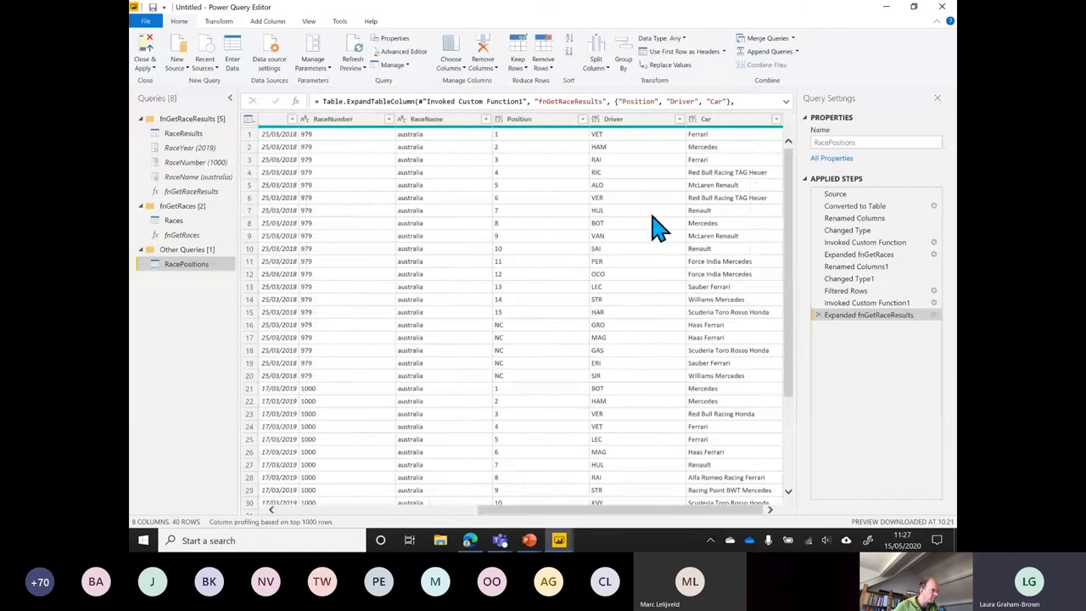
Check the Driver, Car and Position columns for the 2018 and 2019 Australian races
{"action": "left_click", "coordinate": [636, 118]}
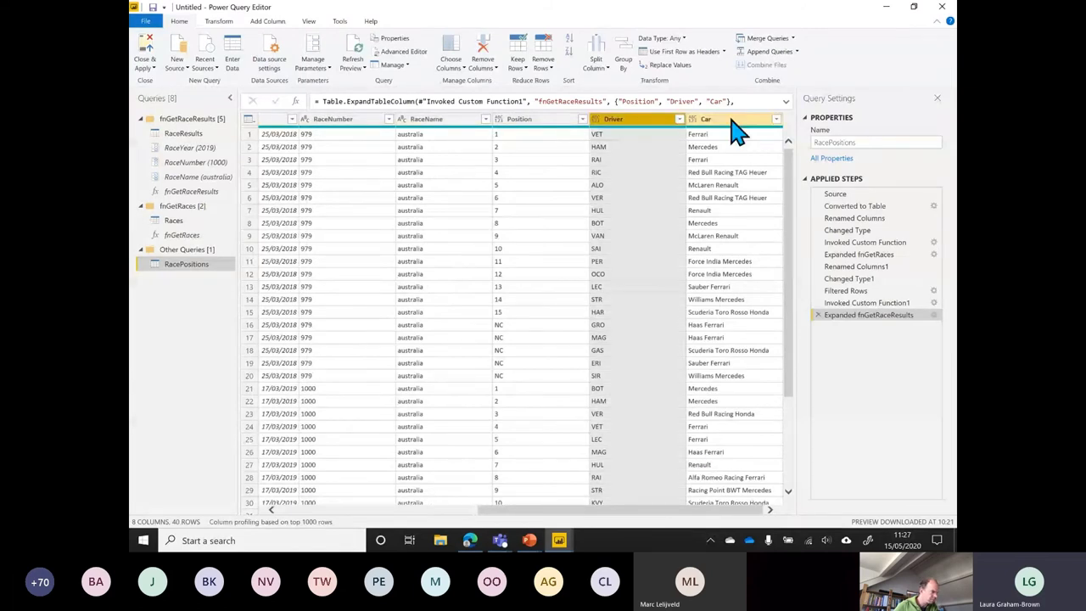
{"action": "left_click", "coordinate": [732, 121]}
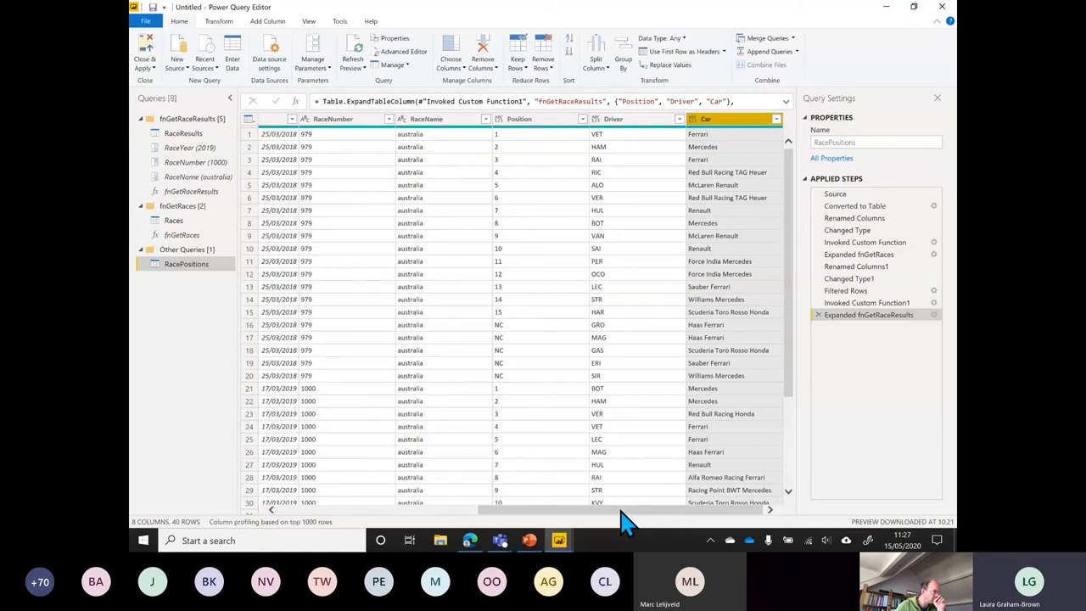
{"action": "left_click_drag", "start_coordinate": [620, 511], "coordinate": [597, 510]}
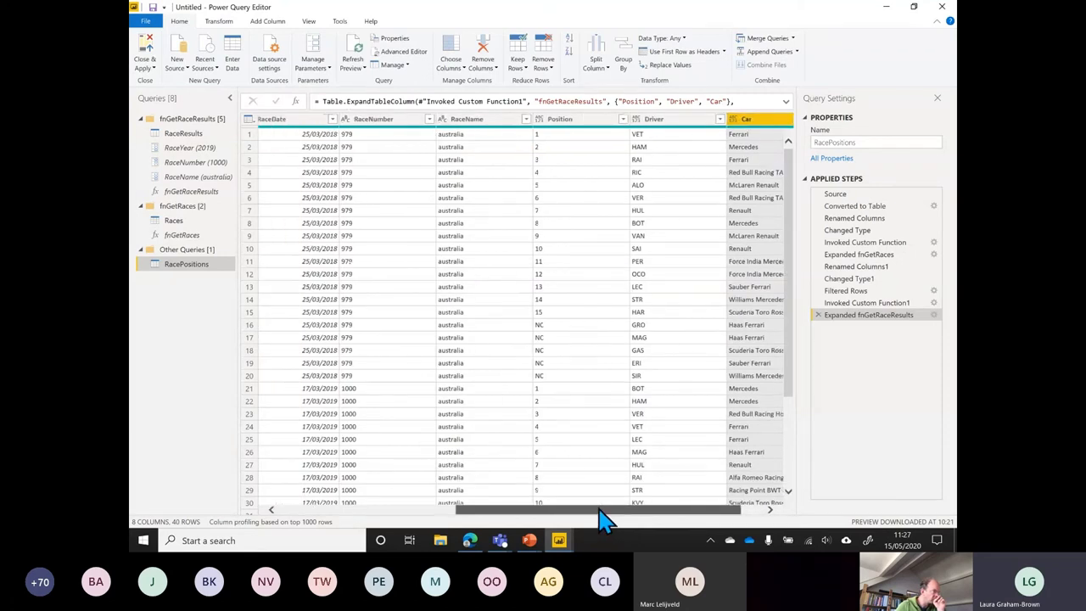
{"action": "left_click", "coordinate": [652, 128]}
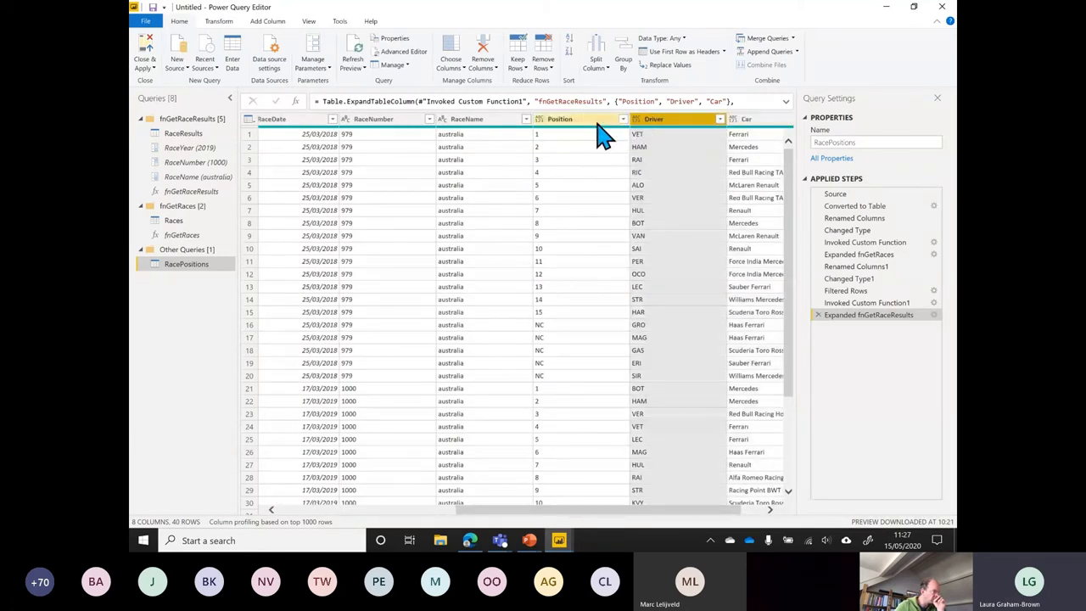
{"action": "left_click", "coordinate": [596, 127]}
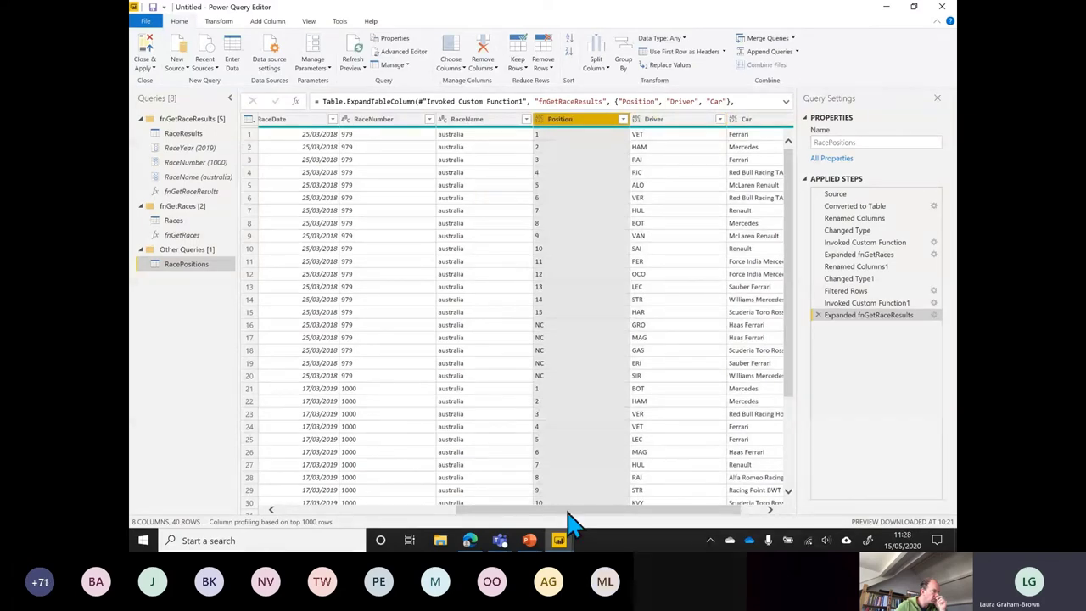
{"action": "left_click_drag", "start_coordinate": [574, 514], "coordinate": [352, 539]}
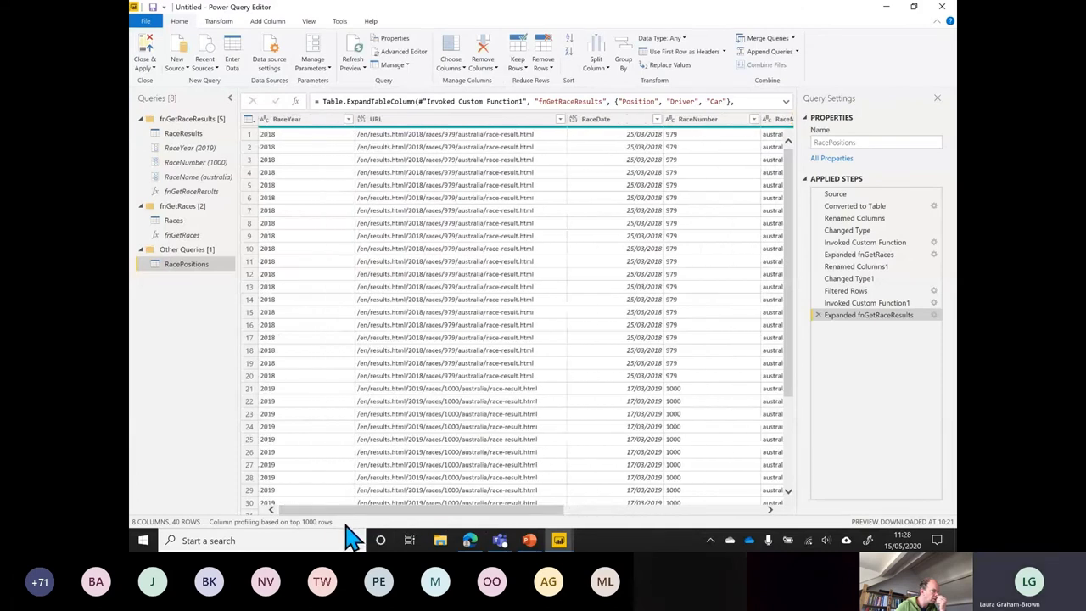